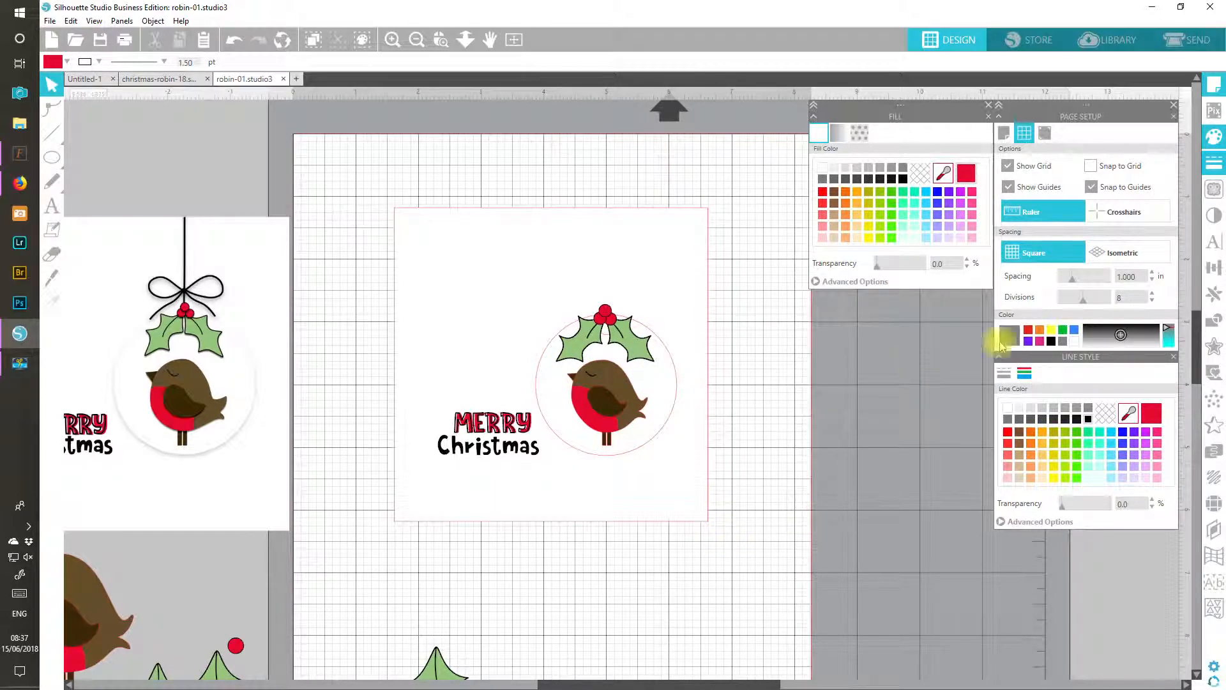
Step: Cut the loose holly leaf from the blank area of the page below the card
{"action": "left_click_drag", "start_coordinate": [1200, 324], "coordinate": [1210, 385]}
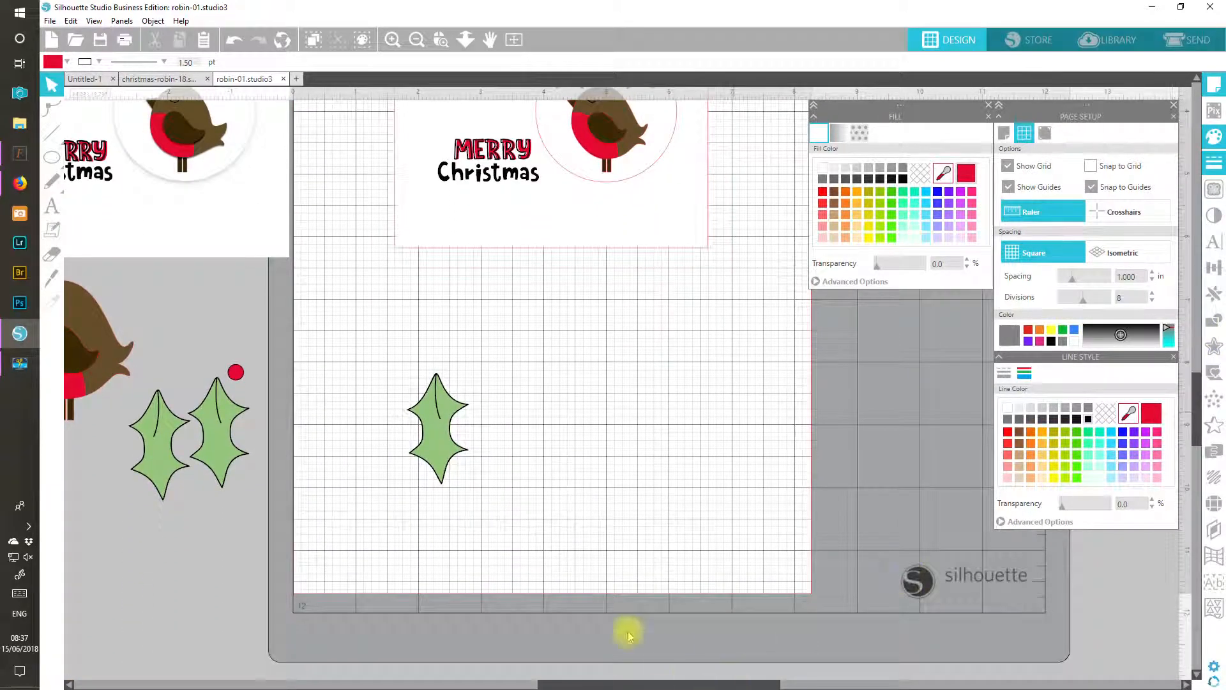
{"action": "left_click", "coordinate": [440, 391]}
{"action": "left_click_drag", "start_coordinate": [452, 406], "coordinate": [277, 562]}
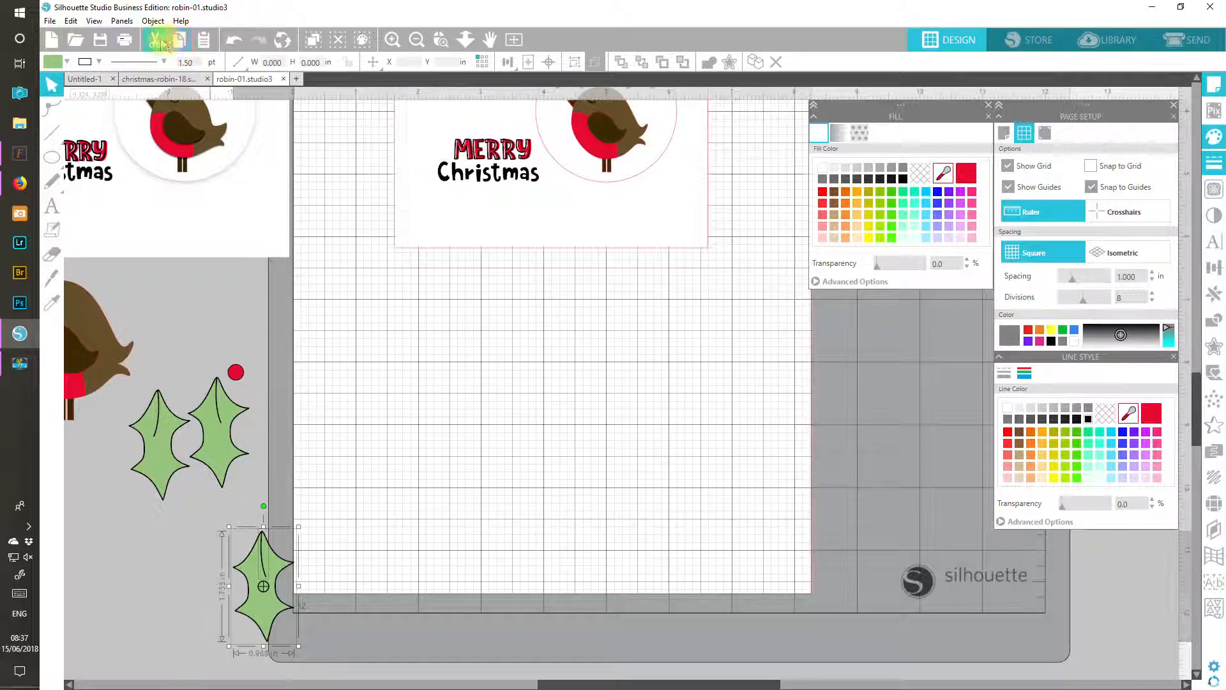
{"action": "left_click", "coordinate": [155, 40]}
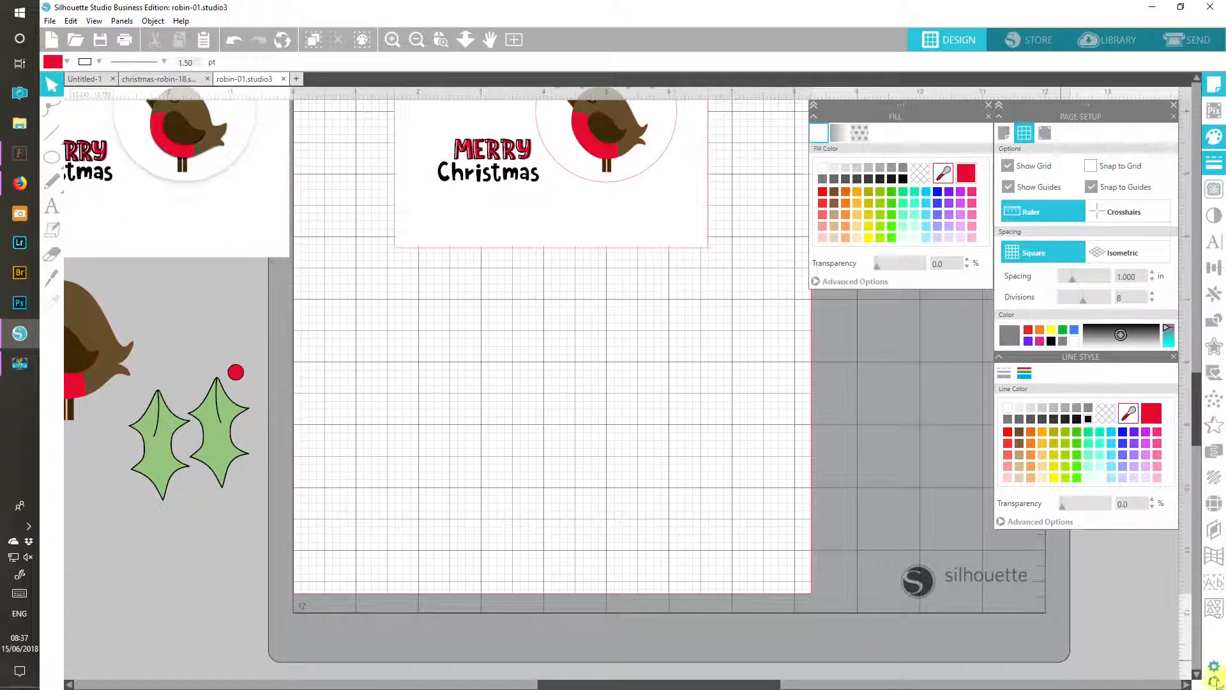
Step: Group the square card base with the Merry Christmas text and move the group off the page's right side
{"action": "left_click_drag", "start_coordinate": [1196, 441], "coordinate": [1198, 390]}
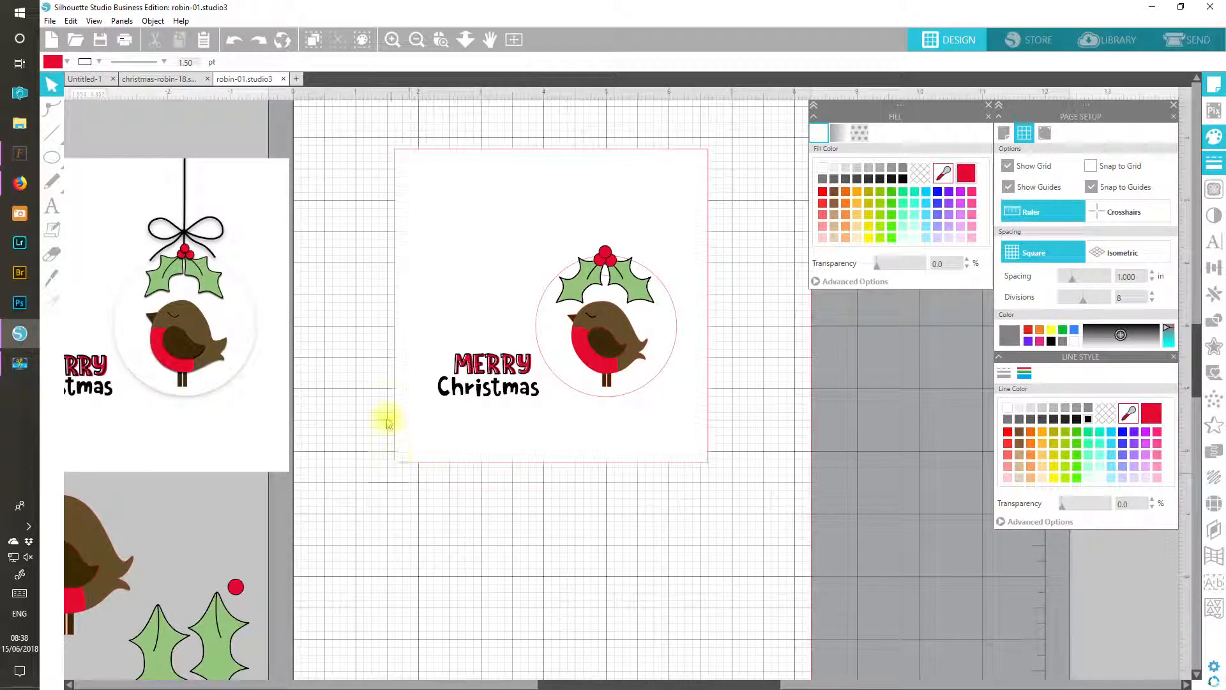
{"action": "left_click_drag", "start_coordinate": [347, 238], "coordinate": [475, 457]}
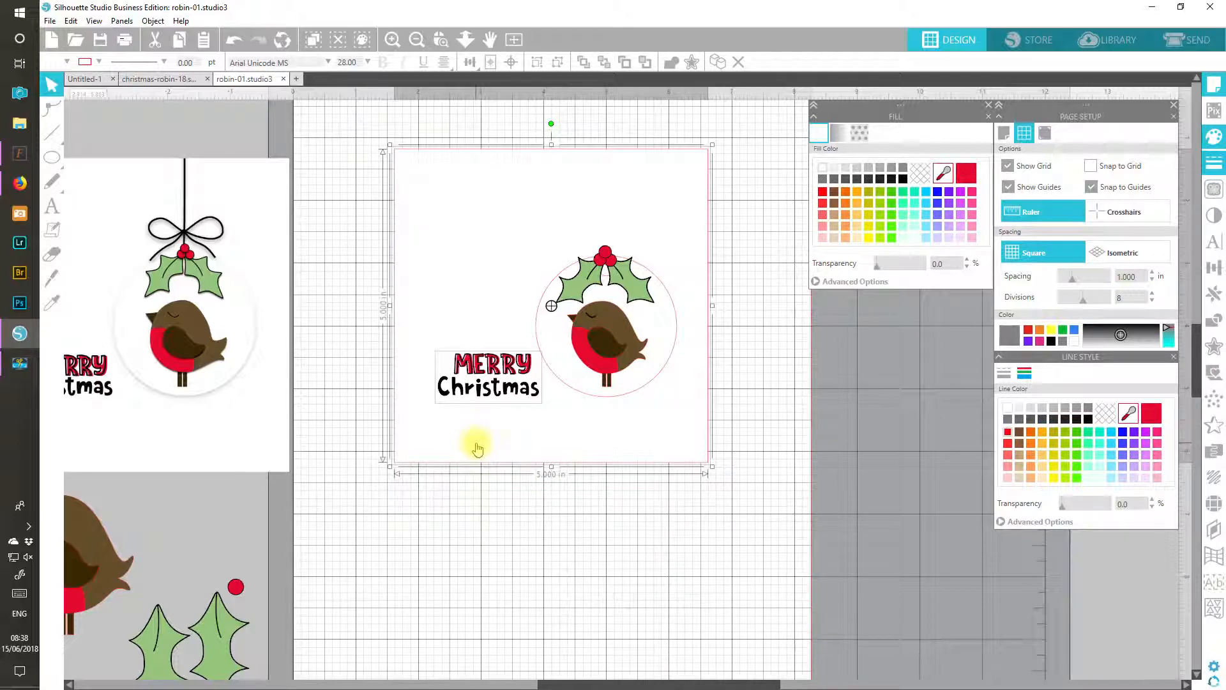
{"action": "left_click", "coordinate": [536, 62]}
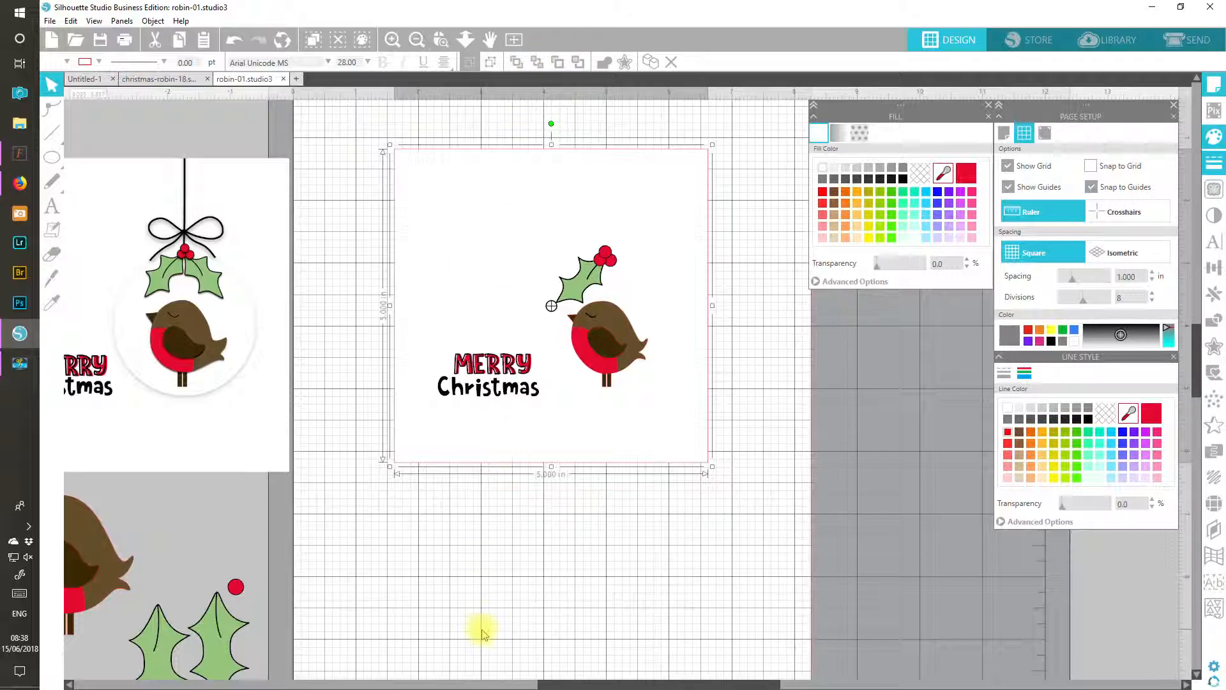
{"action": "left_click_drag", "start_coordinate": [509, 192], "coordinate": [881, 396]}
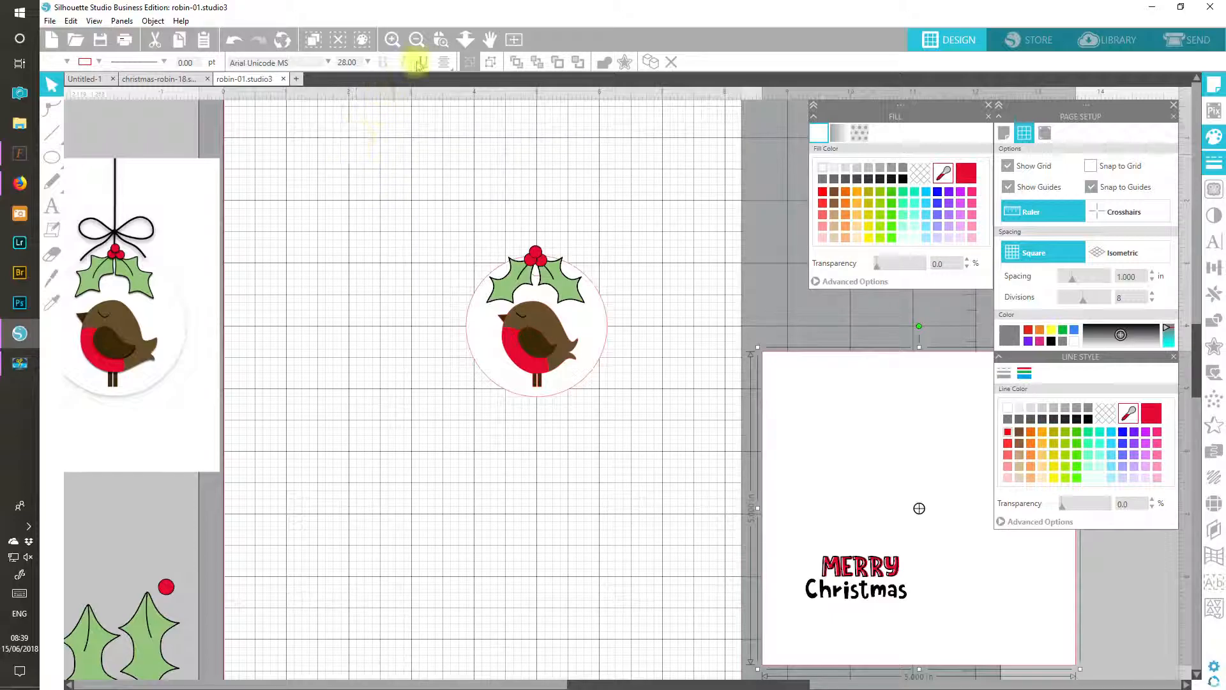
Step: Ungroup the robin inside the circle so its parts can be selected separately
{"action": "left_click", "coordinate": [392, 40]}
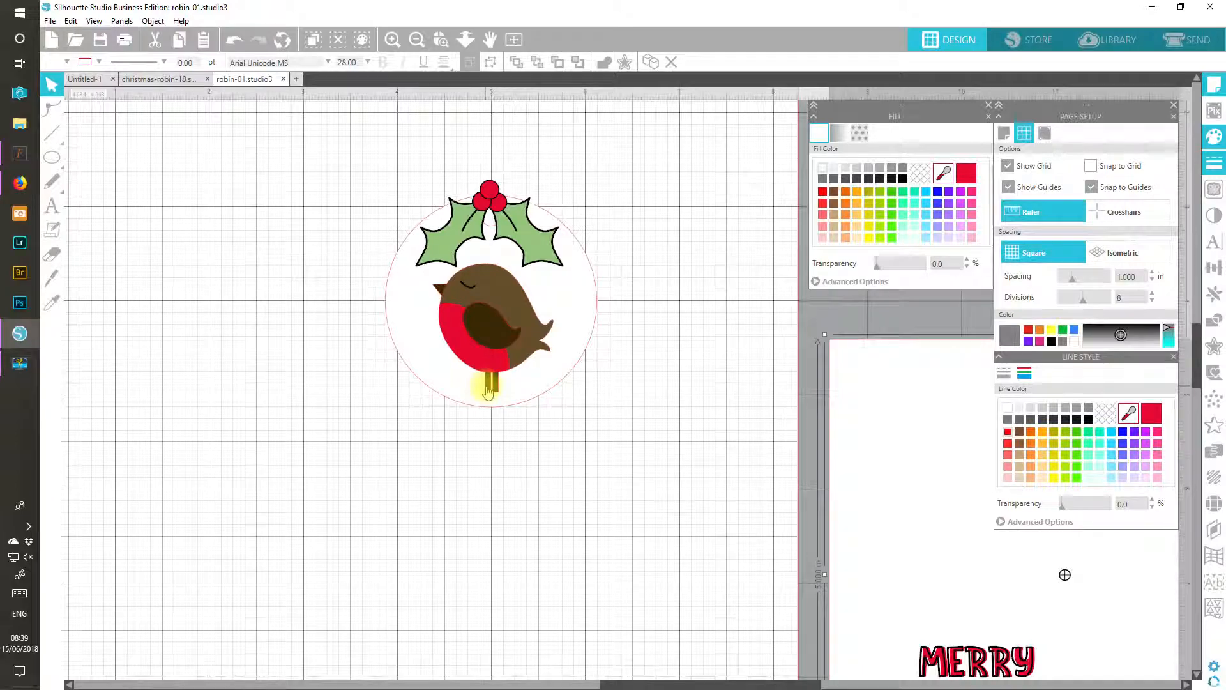
{"action": "left_click", "coordinate": [514, 283]}
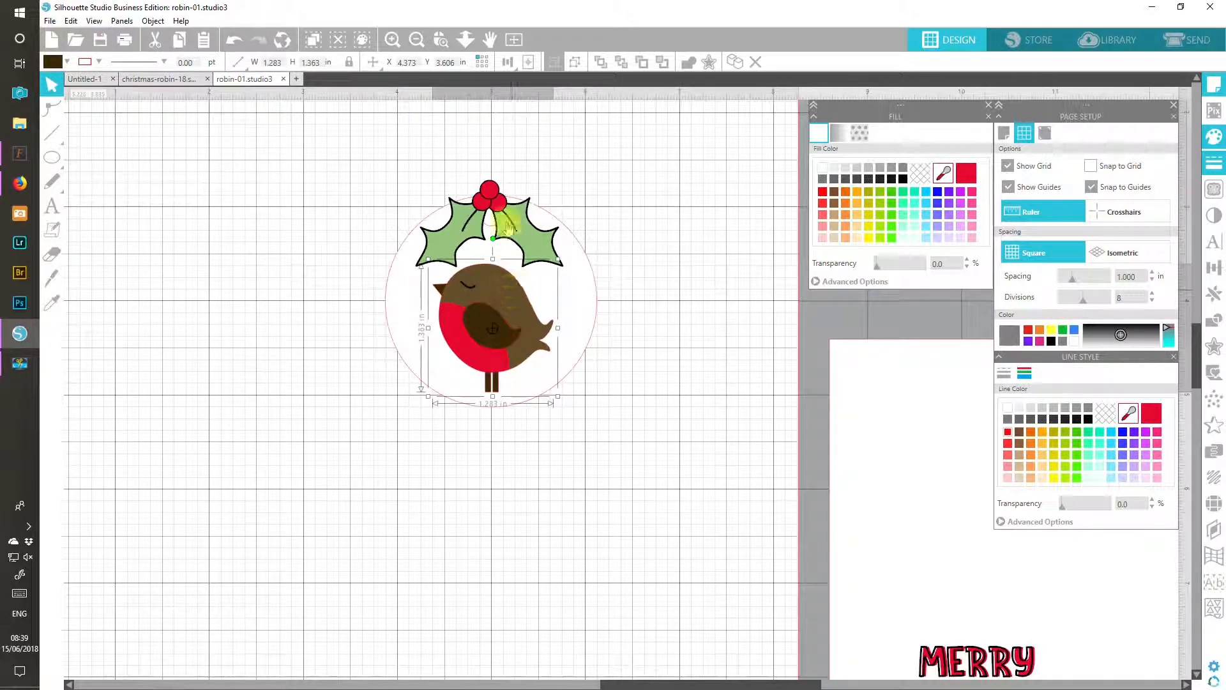
{"action": "left_click", "coordinate": [572, 64]}
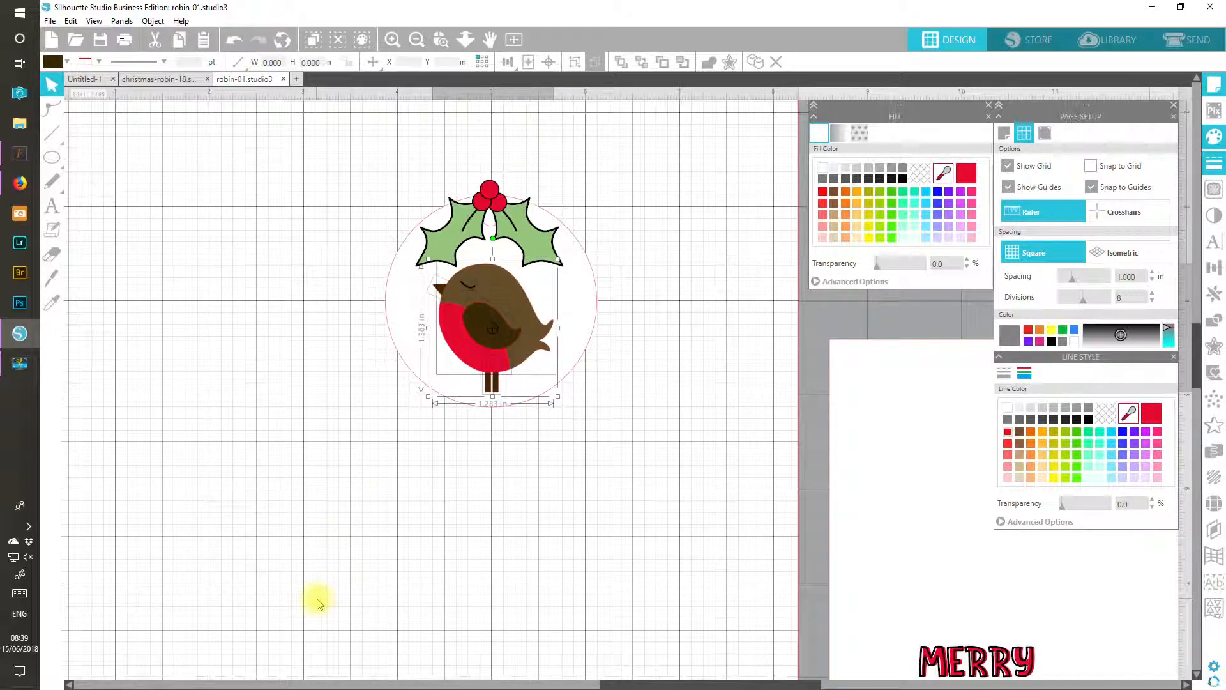
{"action": "left_click", "coordinate": [323, 550]}
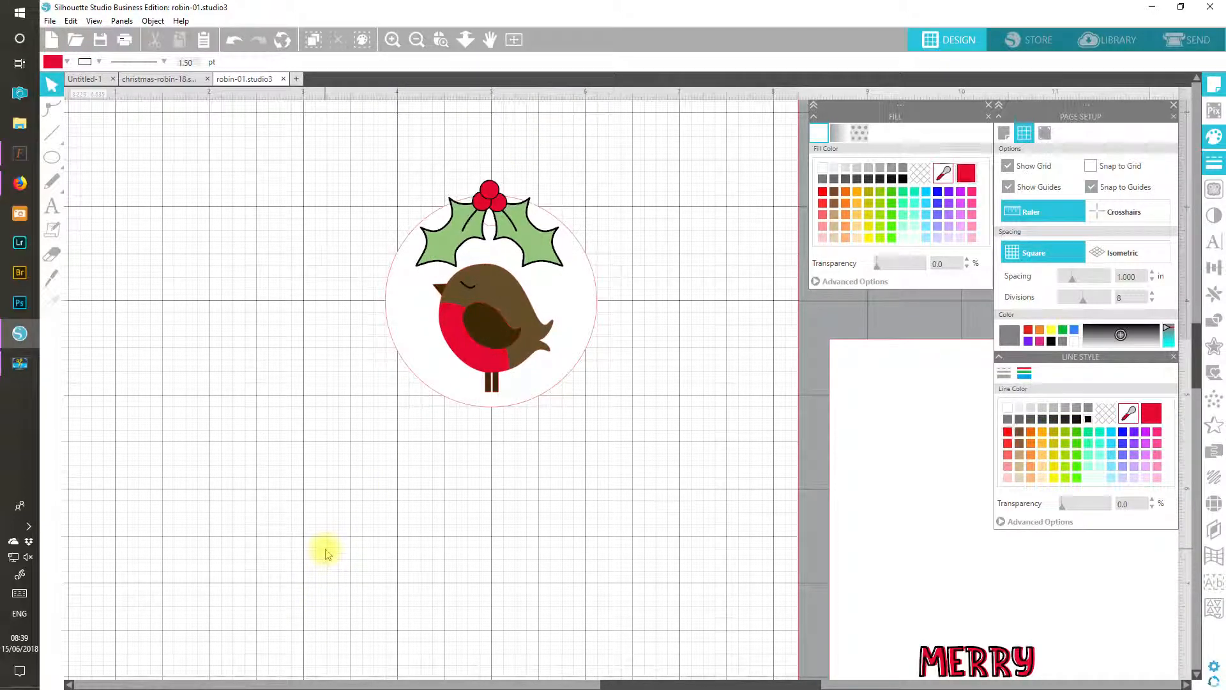
Step: Group the robin's two legs and beak with the circle tag and move the group to the page's right edge
{"action": "left_click", "coordinate": [490, 387]}
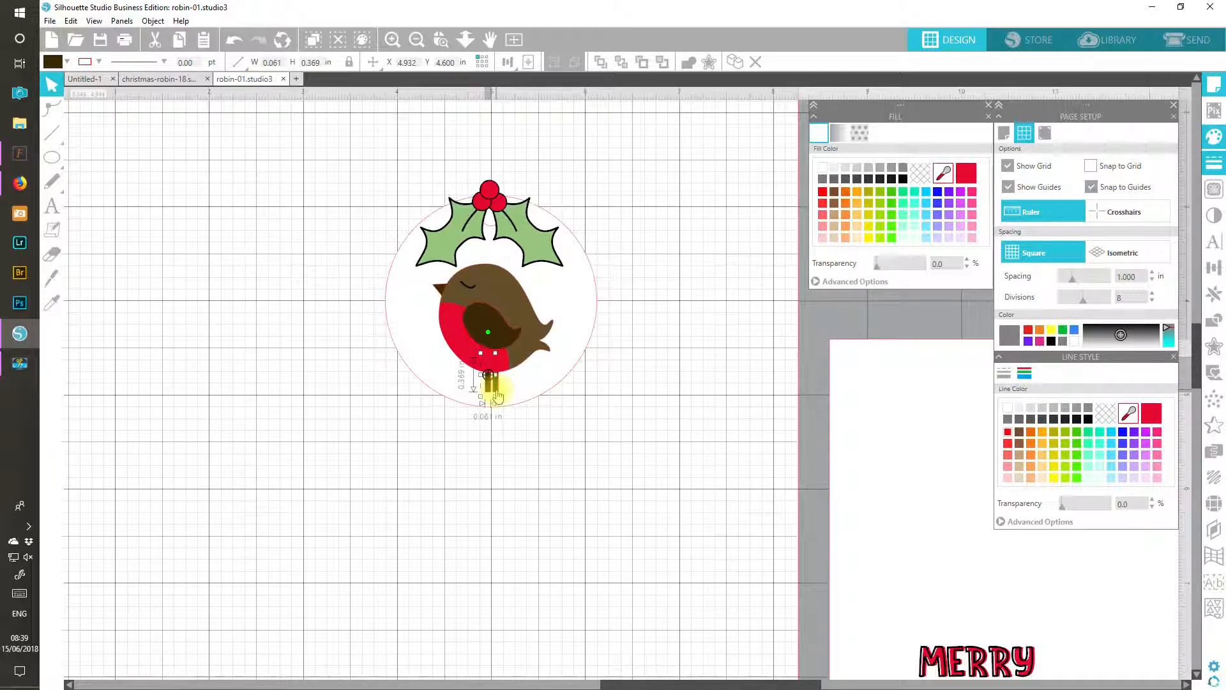
{"action": "left_click", "coordinate": [497, 395], "text": "shift"}
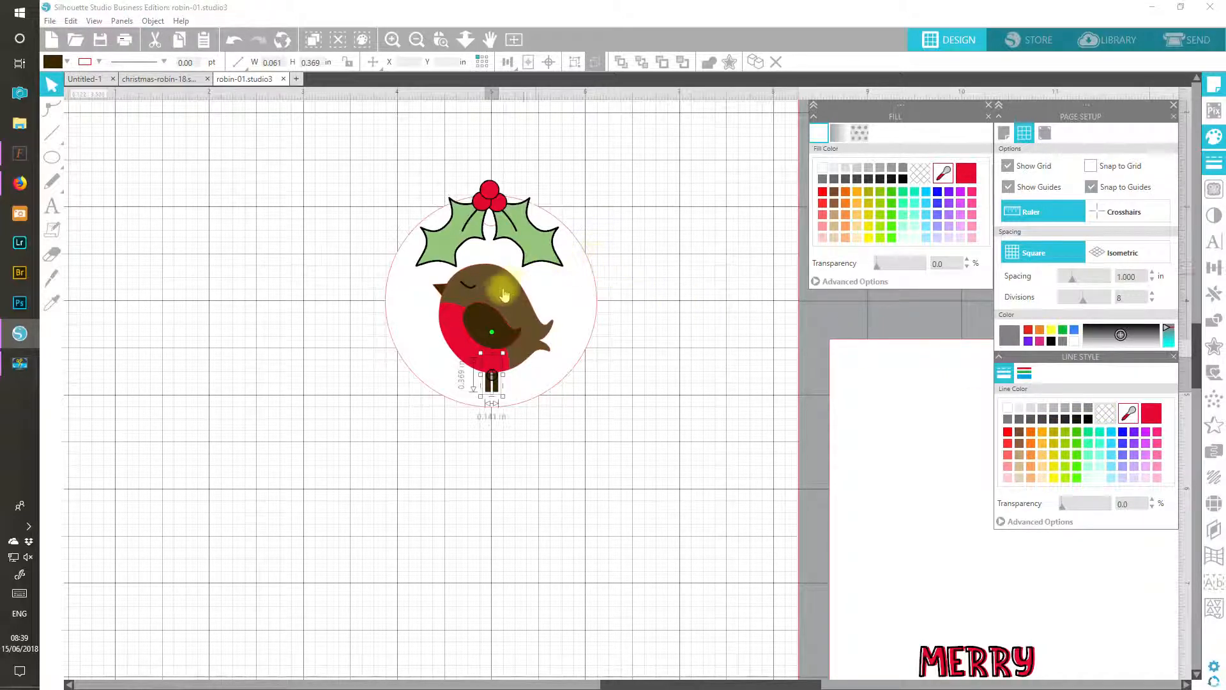
{"action": "left_click", "coordinate": [441, 292]}
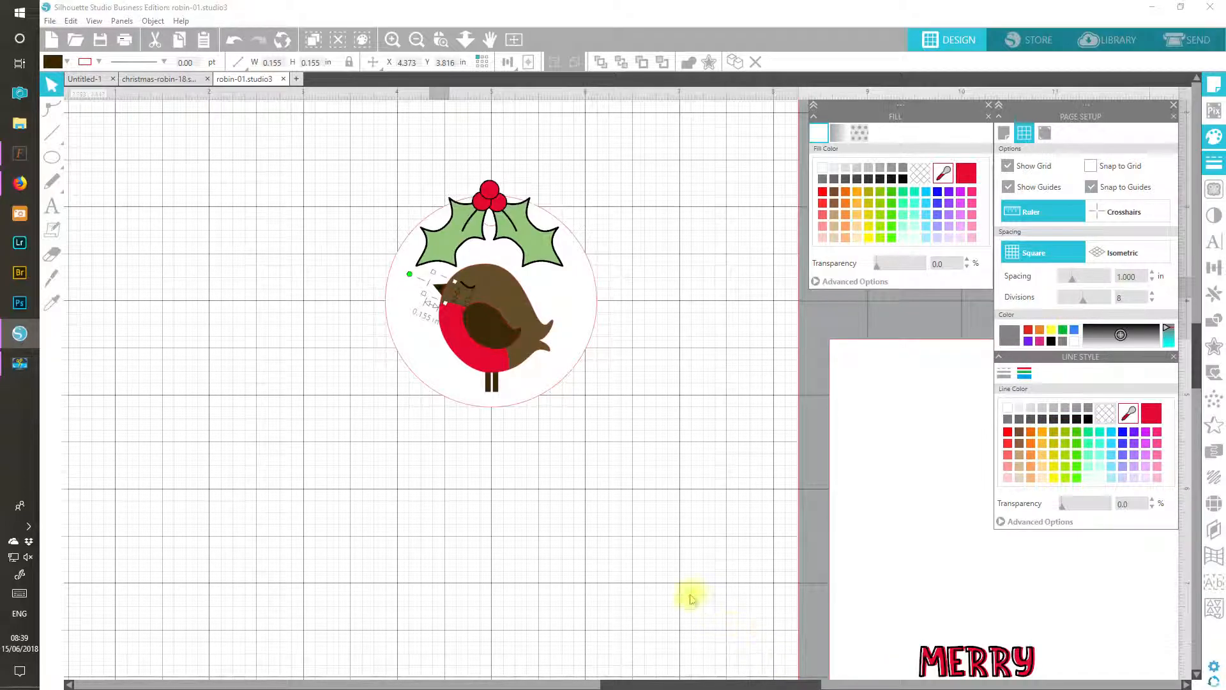
{"action": "left_click_drag", "start_coordinate": [541, 486], "coordinate": [473, 391]}
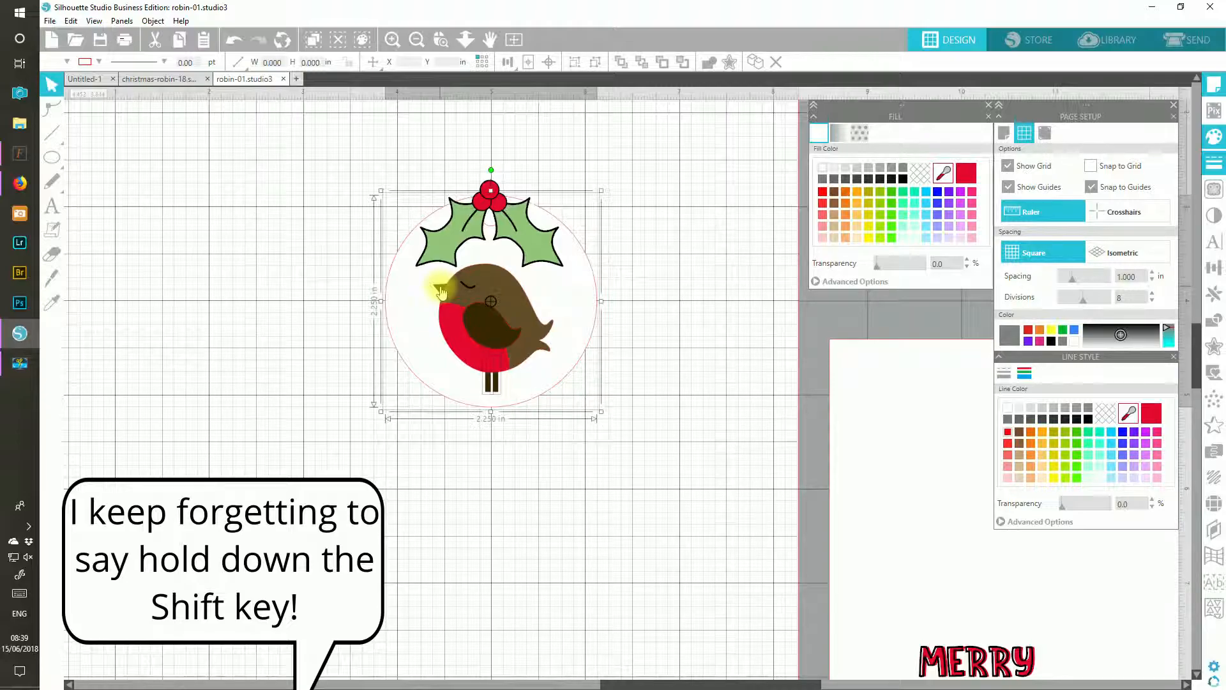
{"action": "left_click", "coordinate": [579, 66]}
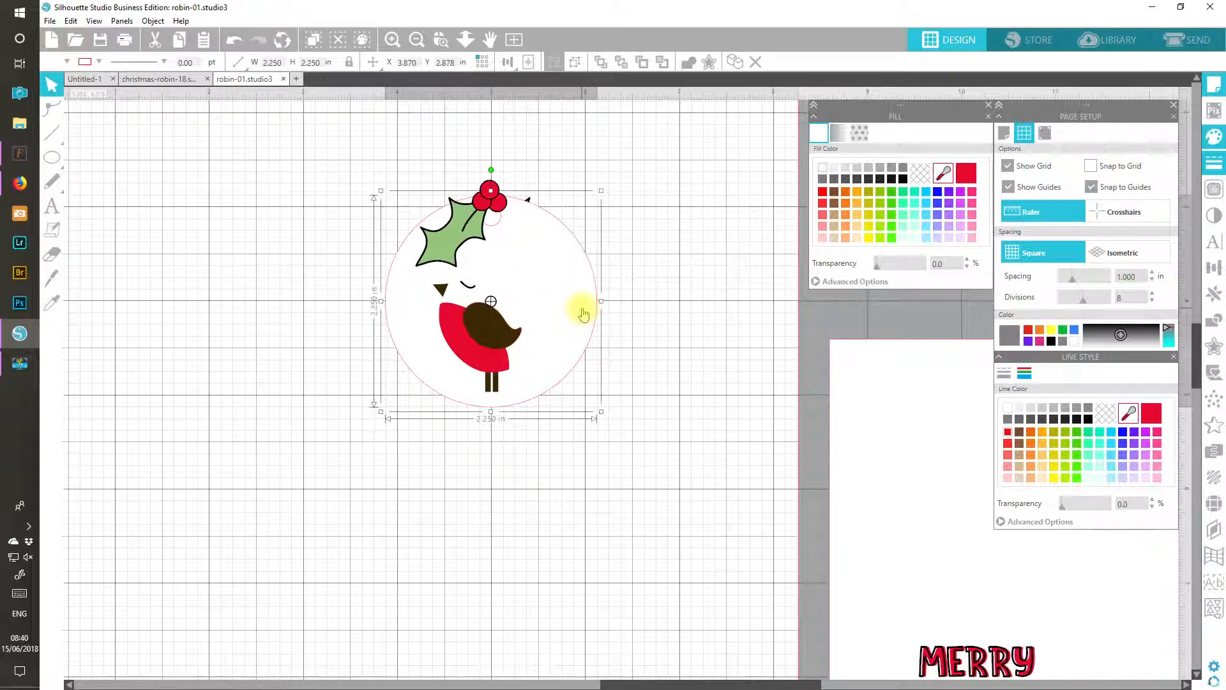
{"action": "left_click_drag", "start_coordinate": [583, 313], "coordinate": [971, 507]}
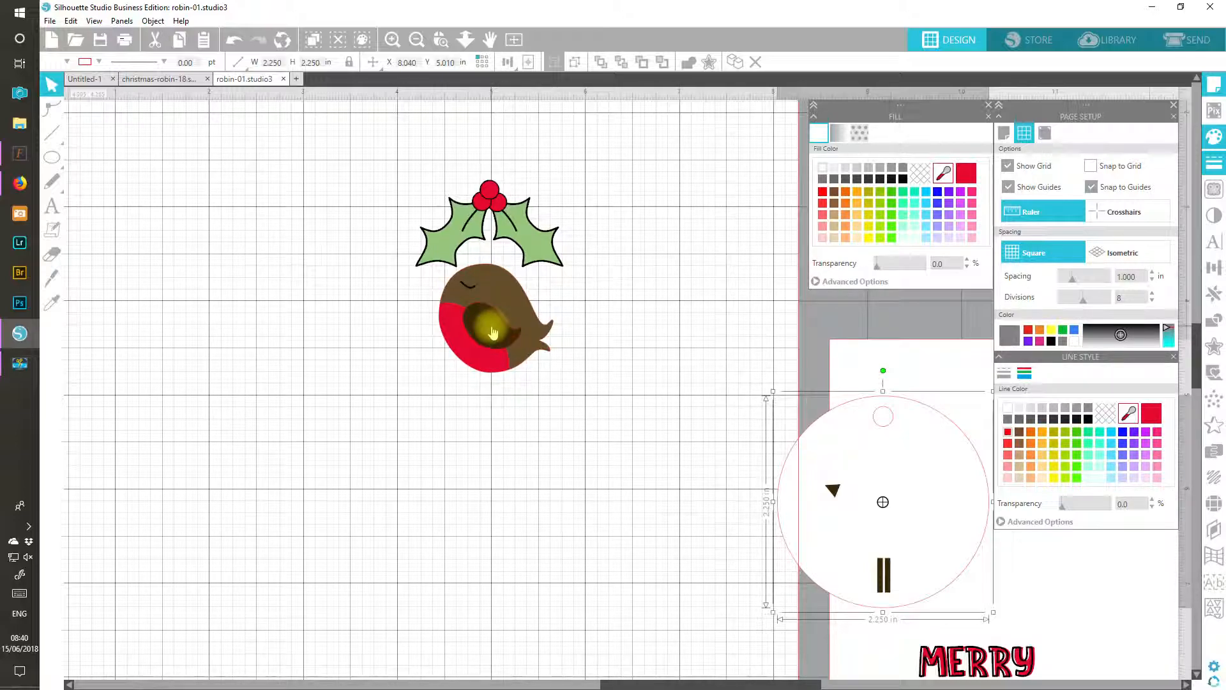
Step: Move the robin's dark brown wing away from the body to the page's right edge, above the circle tag
{"action": "left_click", "coordinate": [493, 331]}
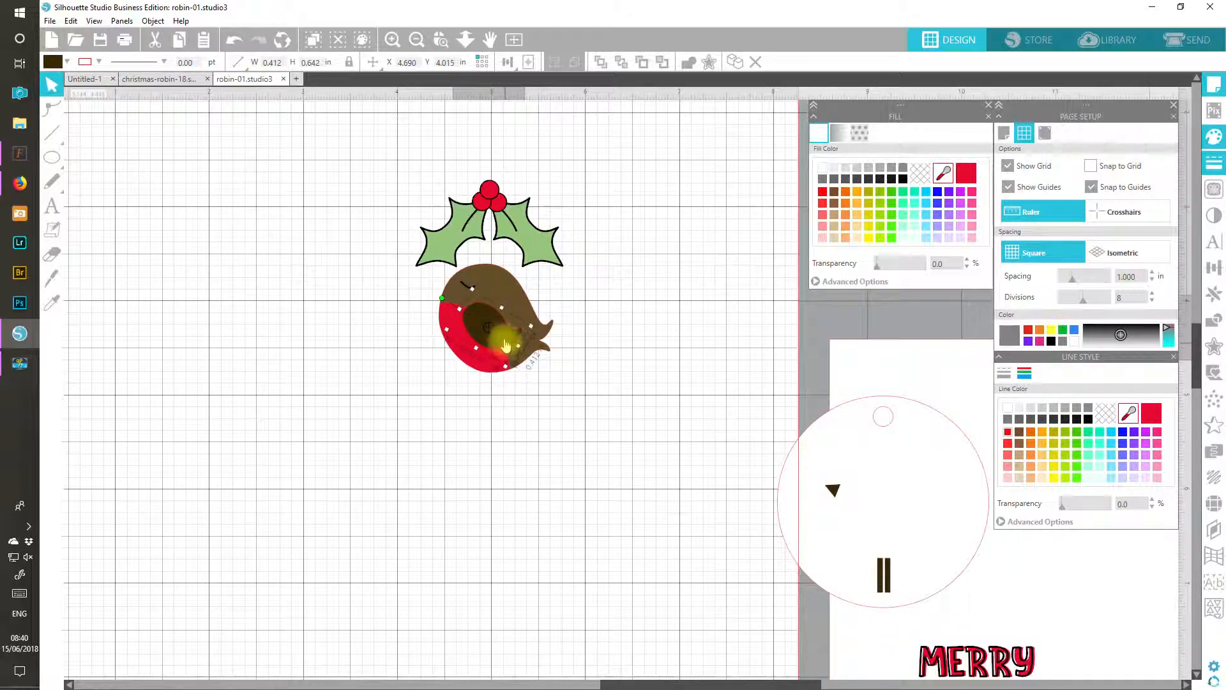
{"action": "left_click_drag", "start_coordinate": [493, 332], "coordinate": [796, 404]}
{"action": "left_click", "coordinate": [736, 418]}
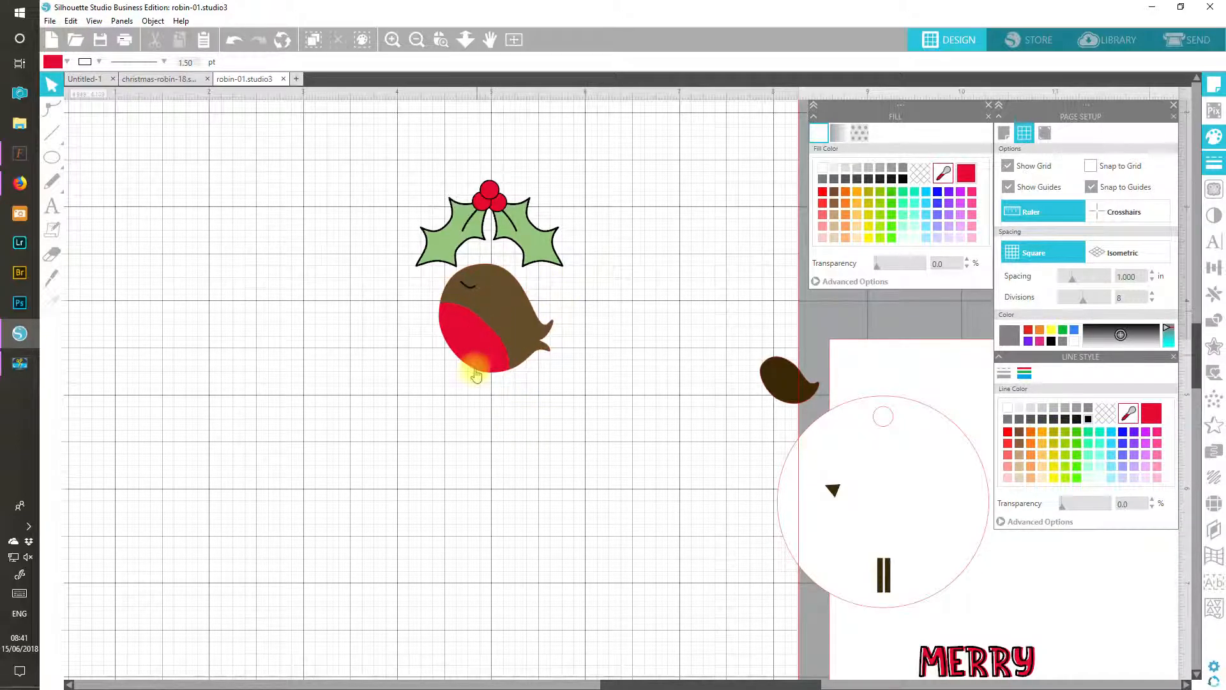
Step: Duplicate the robin's brown body and red breast, placing the copies to the left of the original
{"action": "left_click", "coordinate": [469, 345]}
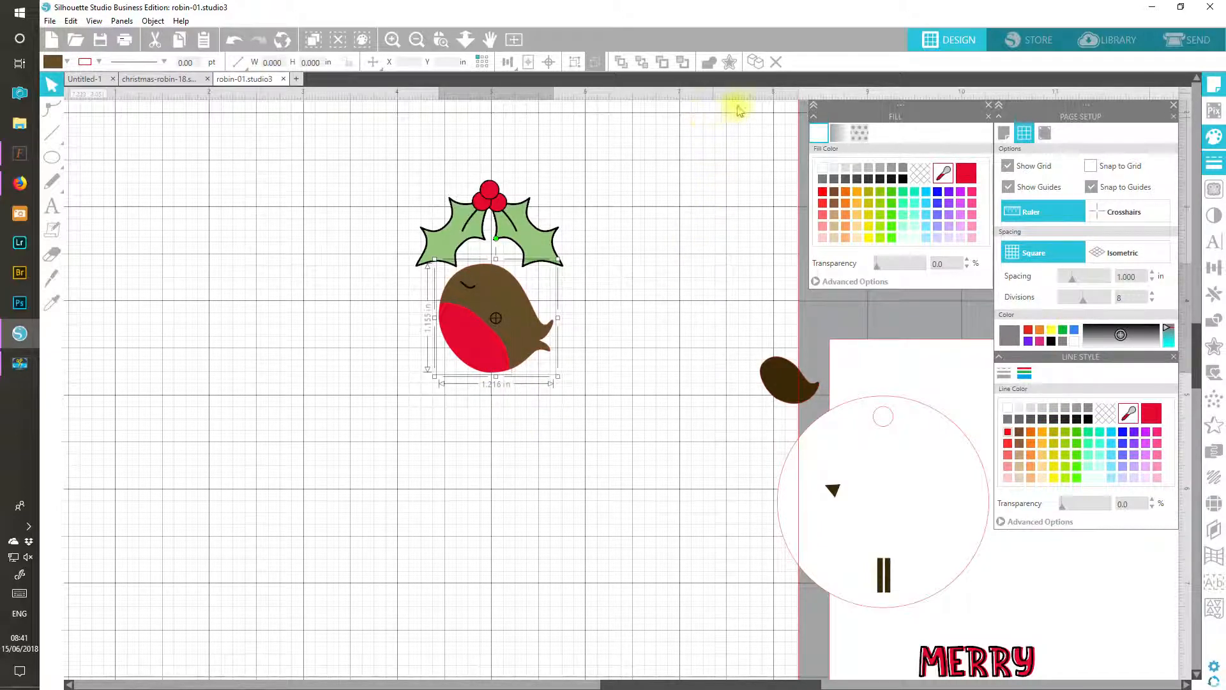
{"action": "left_click", "coordinate": [755, 62]}
{"action": "left_click_drag", "start_coordinate": [566, 348], "coordinate": [303, 400]}
{"action": "left_click", "coordinate": [350, 512]}
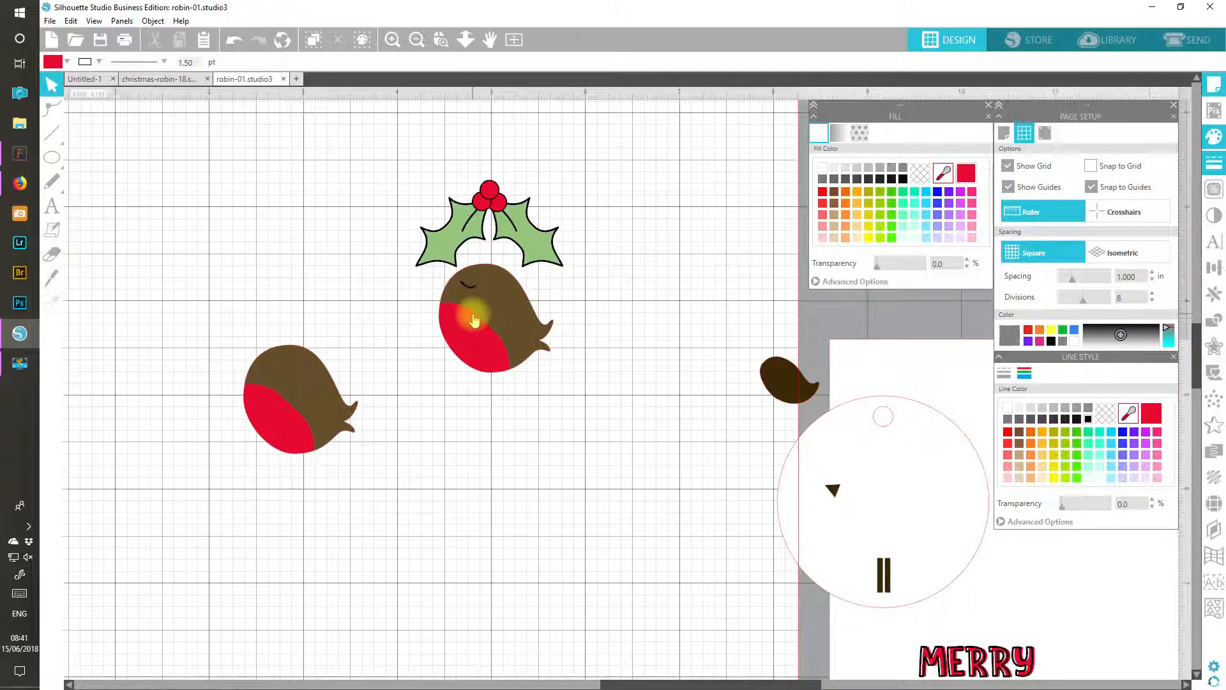
Step: Move the copied red breast below its copied body and set the line color to red
{"action": "left_click", "coordinate": [279, 426]}
{"action": "left_click_drag", "start_coordinate": [279, 426], "coordinate": [317, 520]}
{"action": "left_click", "coordinate": [1181, 454]}
{"action": "left_click", "coordinate": [1009, 432]}
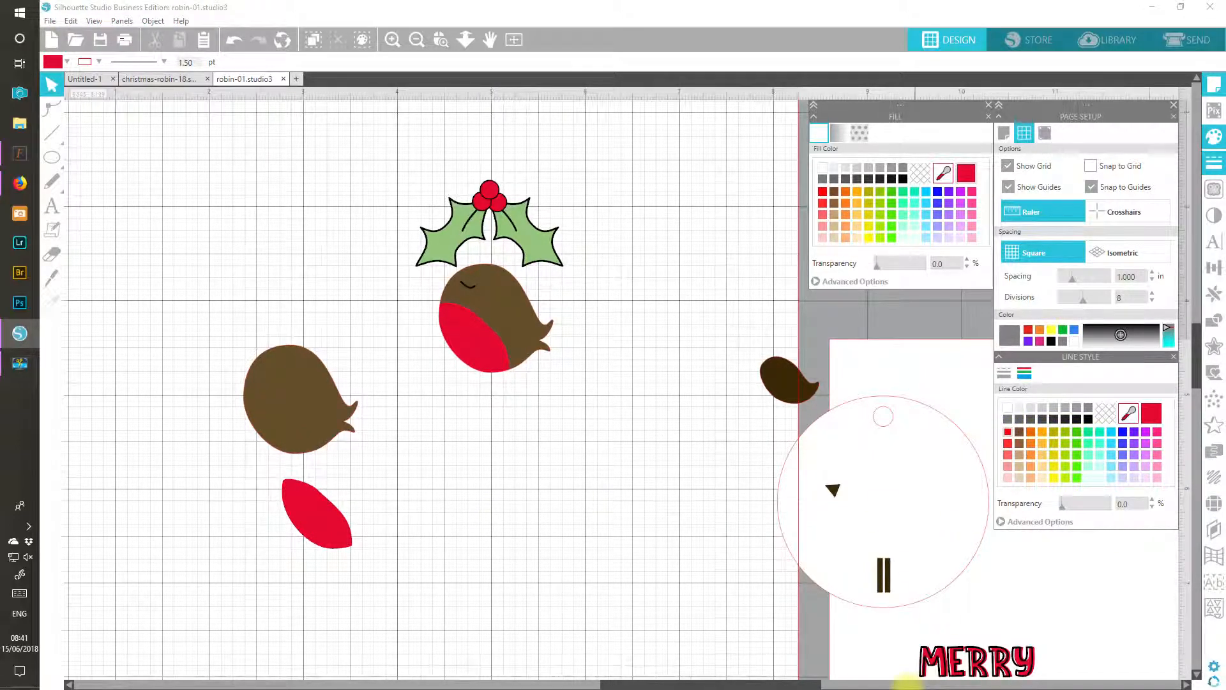
Step: Move the copied breast below the wing, try a transparent fill on it, and restore its red fill
{"action": "left_click", "coordinate": [329, 536]}
{"action": "left_click_drag", "start_coordinate": [321, 533], "coordinate": [723, 451]}
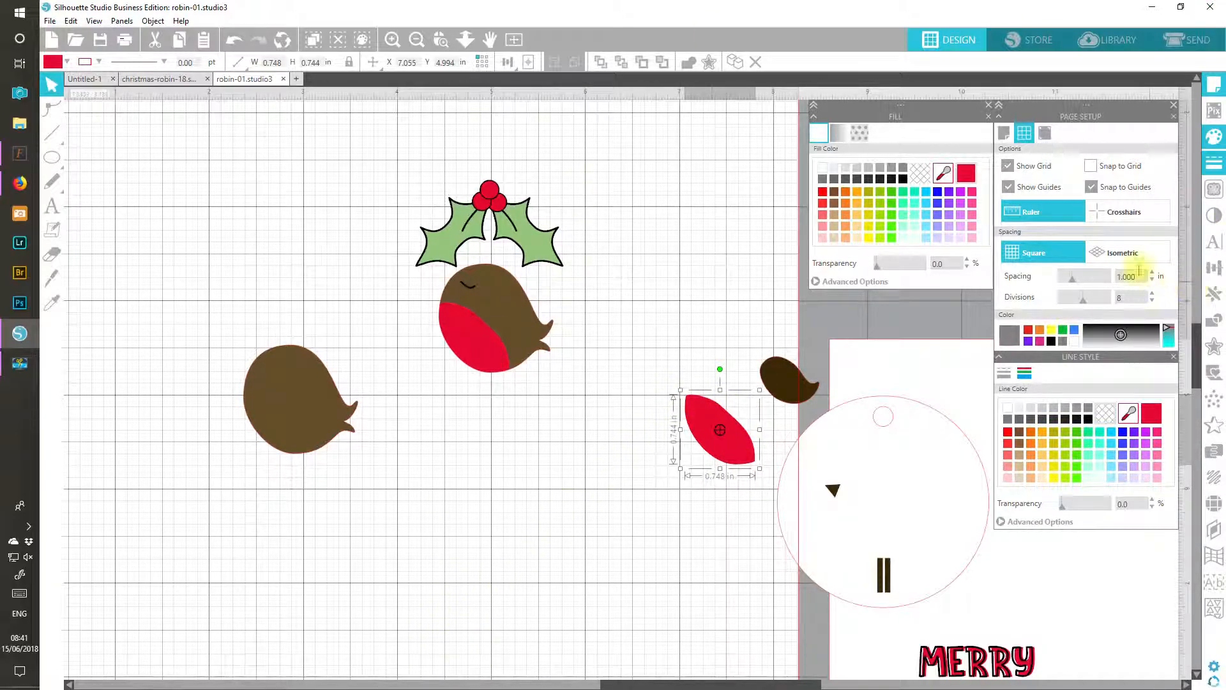
{"action": "left_click", "coordinate": [921, 173]}
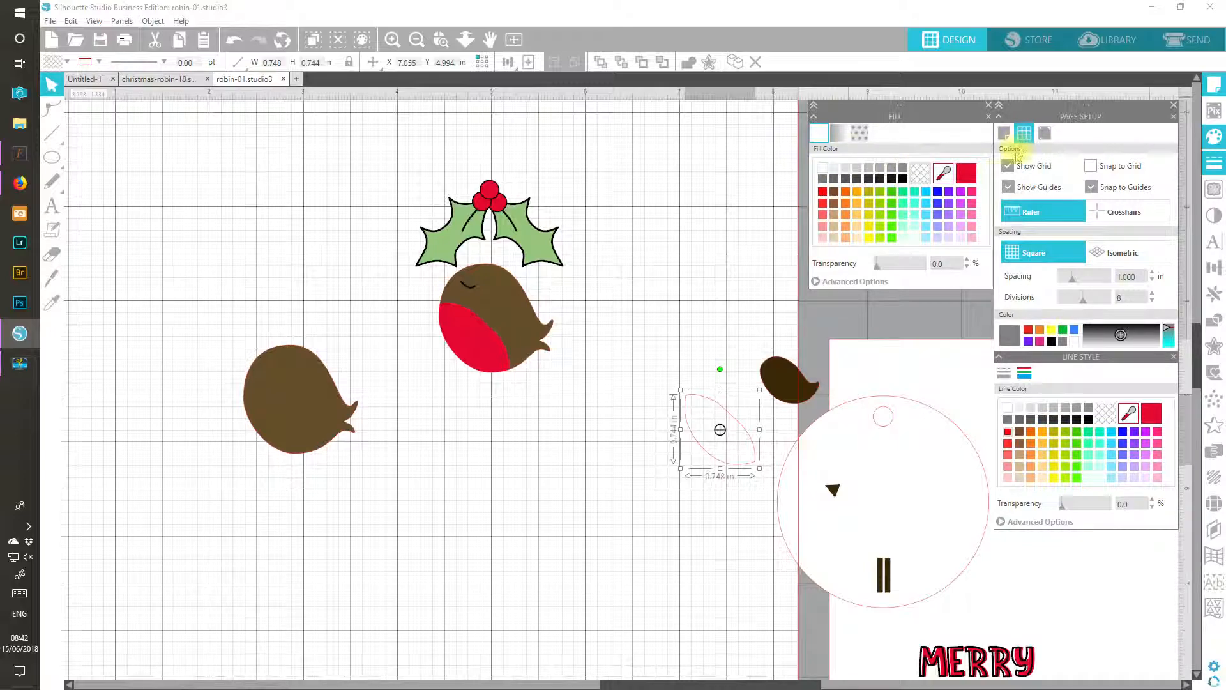
{"action": "left_click", "coordinate": [966, 172]}
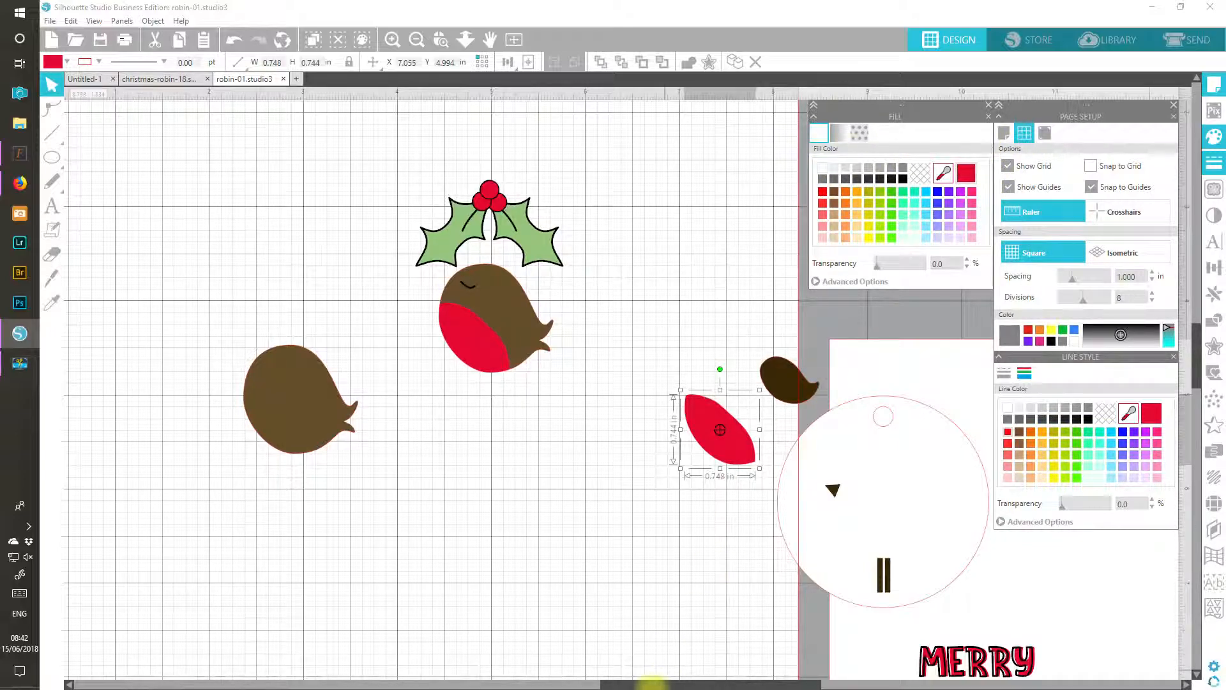
Step: Give the copied robin body a transparent fill and move its outline below the red breast piece
{"action": "left_click", "coordinate": [302, 416]}
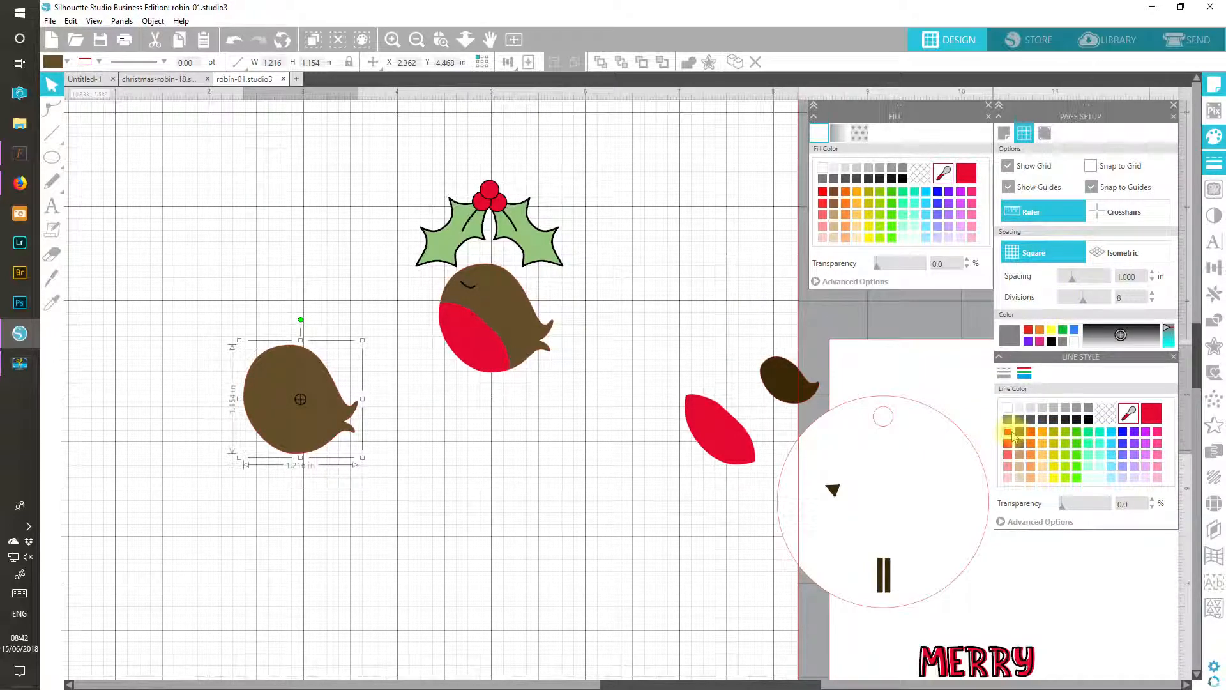
{"action": "left_click", "coordinate": [921, 174]}
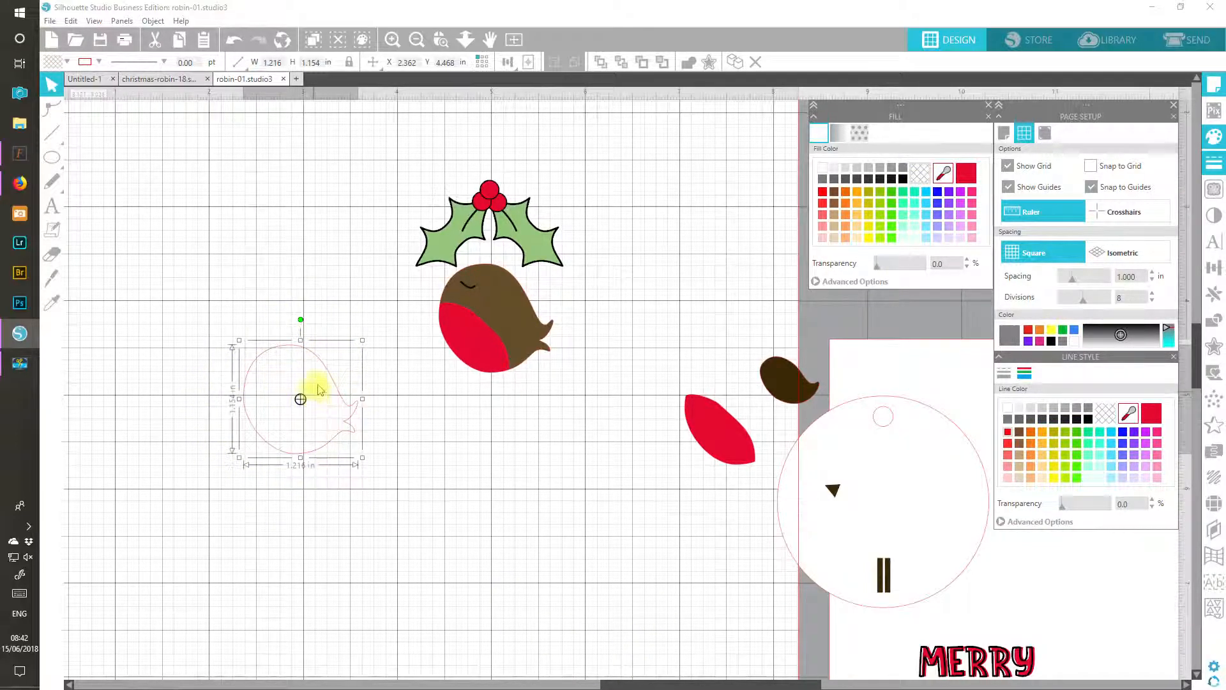
{"action": "left_click_drag", "start_coordinate": [328, 375], "coordinate": [724, 597]}
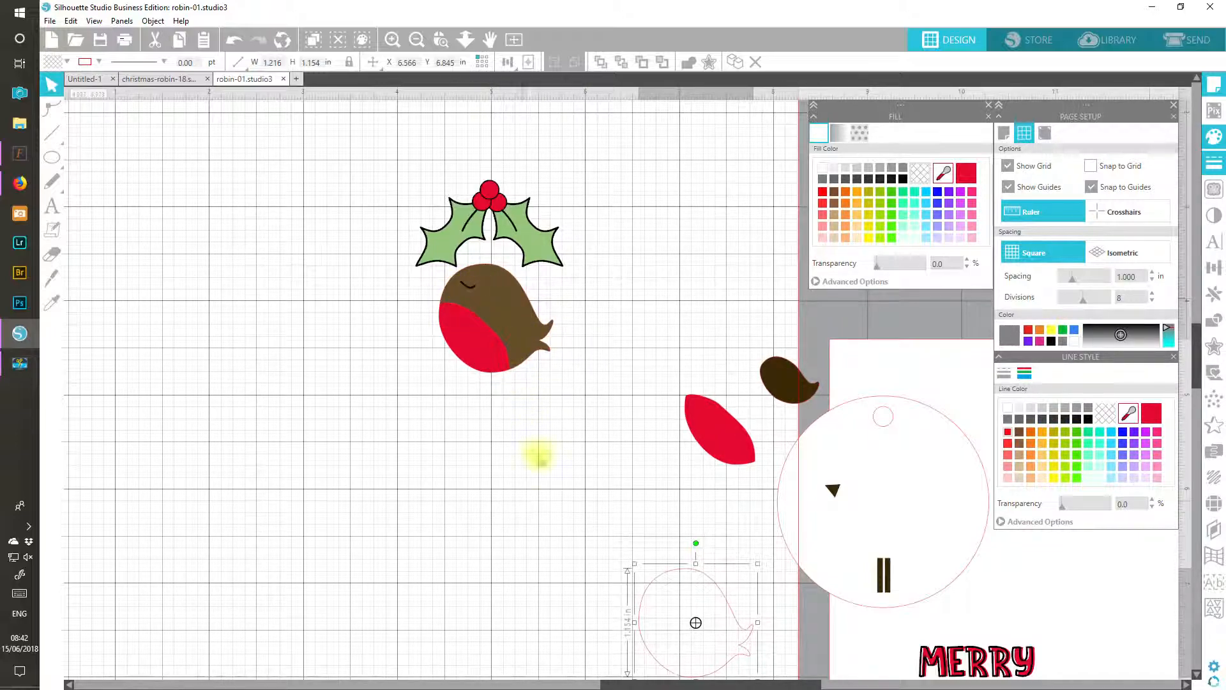
Step: Group the original robin's body, breast and eye, and move the group over the lower part of the circle tag
{"action": "left_click_drag", "start_coordinate": [554, 428], "coordinate": [429, 289]}
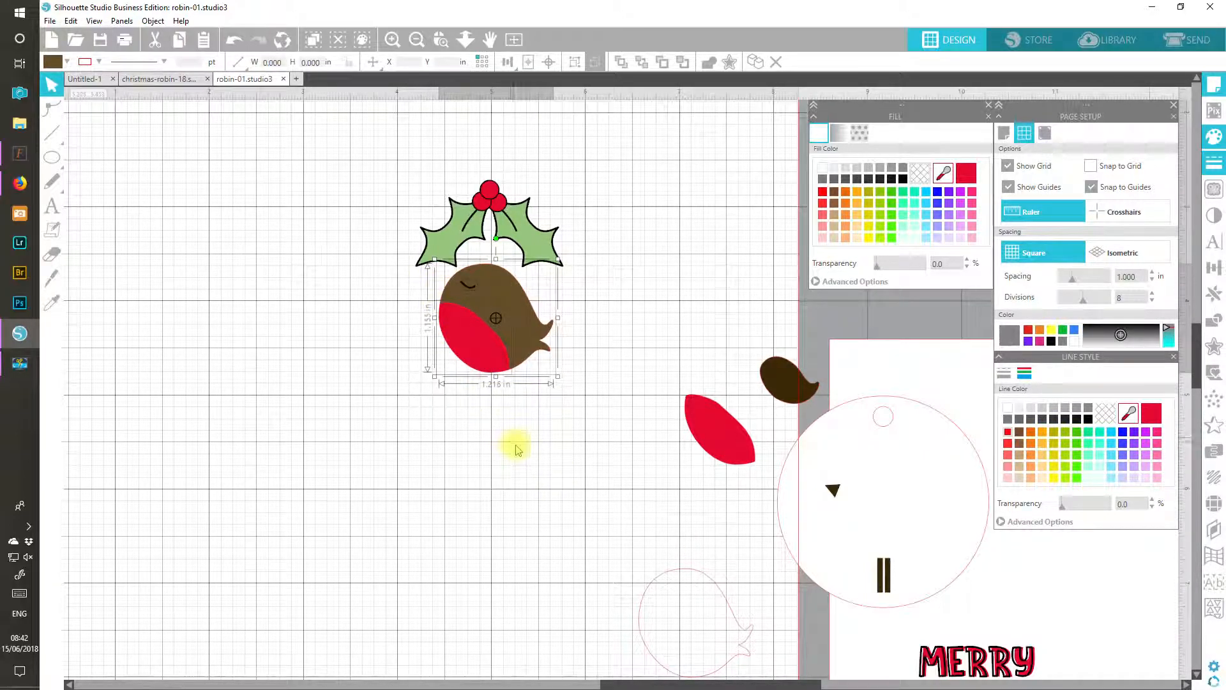
{"action": "left_click", "coordinate": [572, 66]}
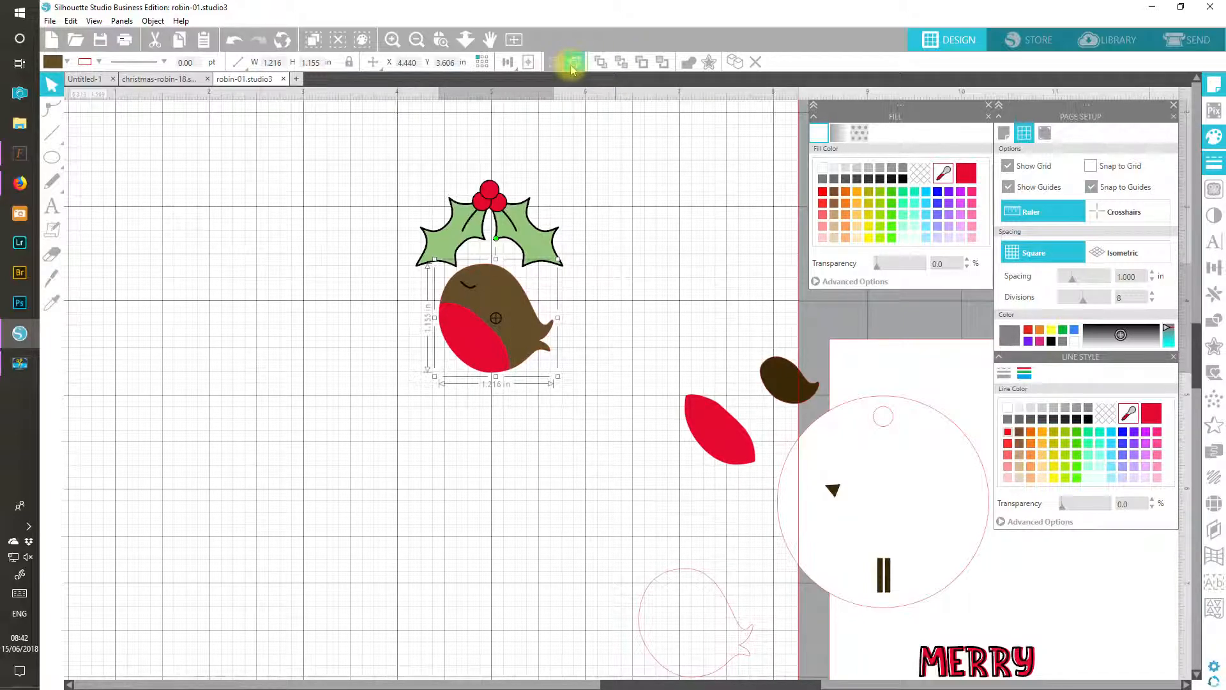
{"action": "left_click_drag", "start_coordinate": [486, 282], "coordinate": [833, 571]}
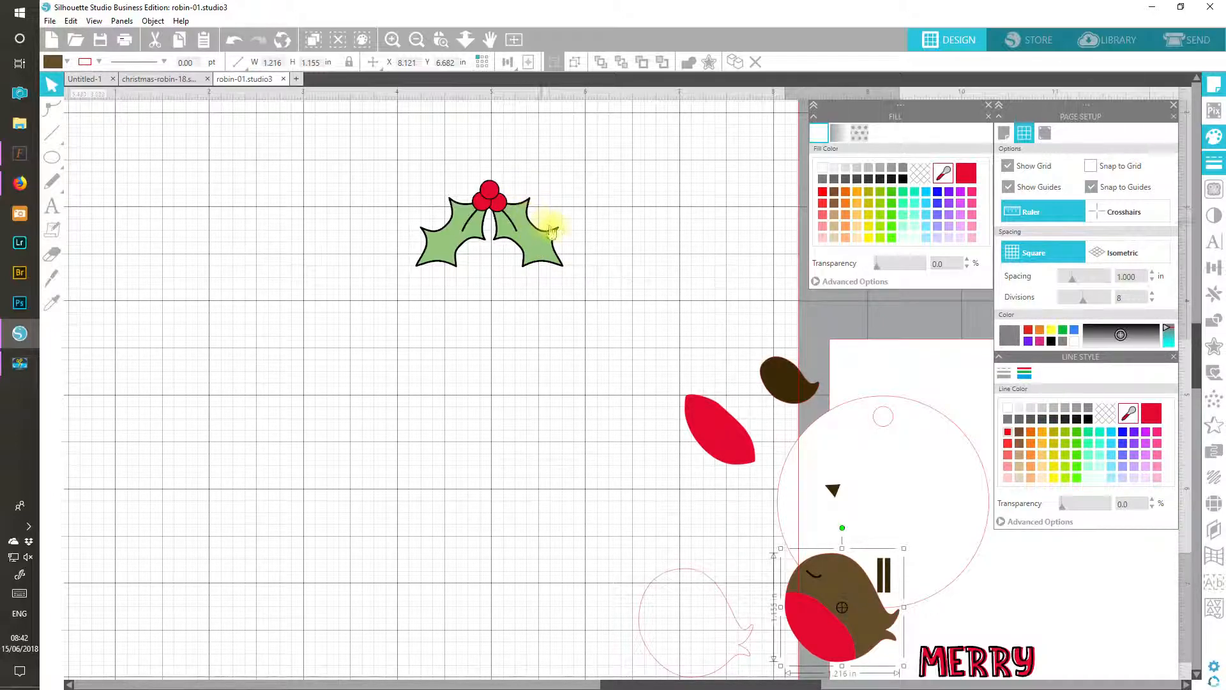
Step: Move both holly leaves down, clear of the red berries
{"action": "left_click", "coordinate": [552, 248]}
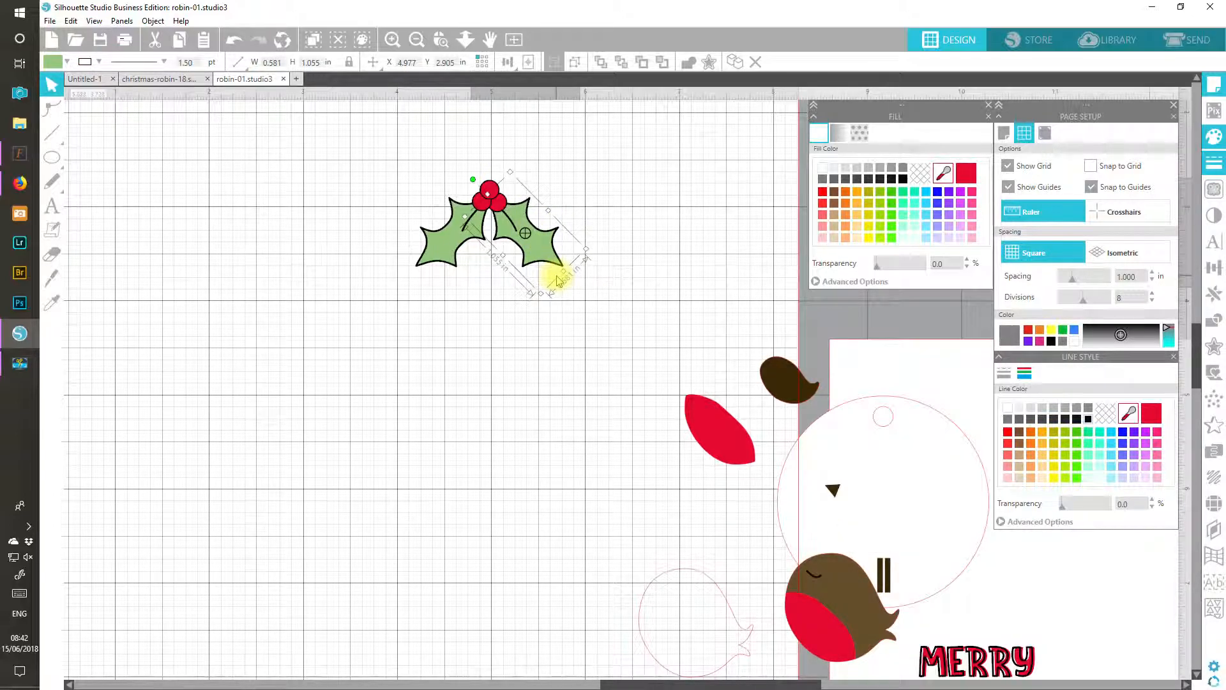
{"action": "left_click_drag", "start_coordinate": [542, 256], "coordinate": [567, 315]}
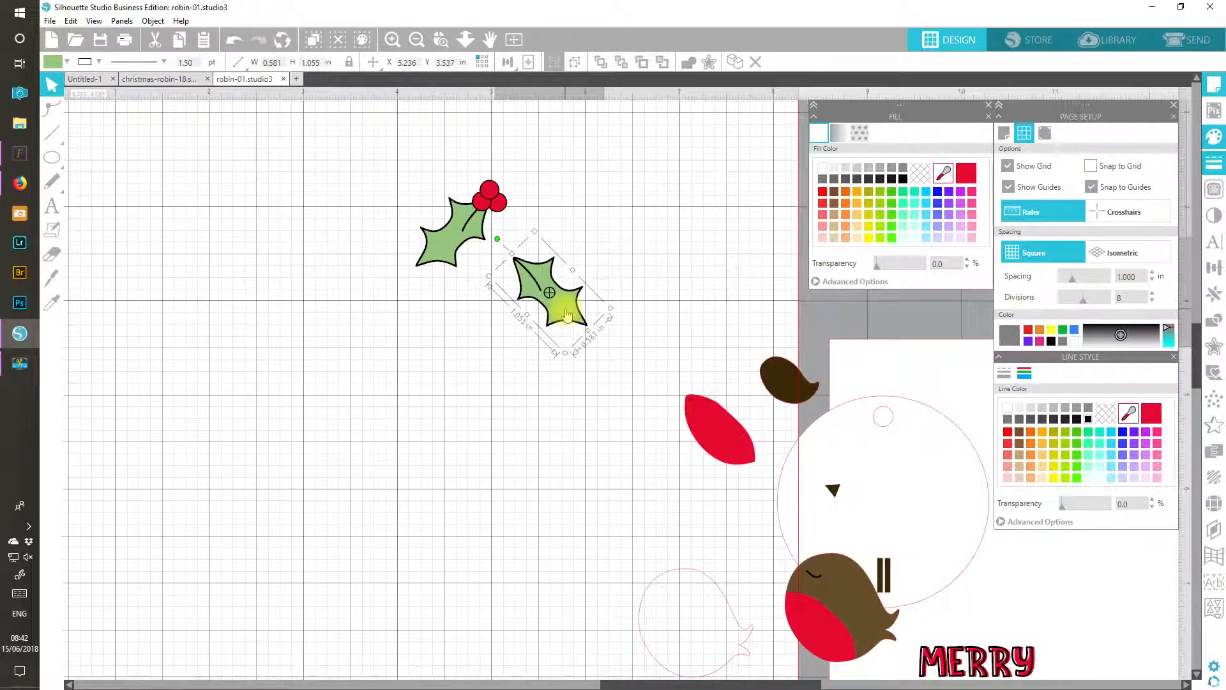
{"action": "left_click_drag", "start_coordinate": [450, 257], "coordinate": [465, 316]}
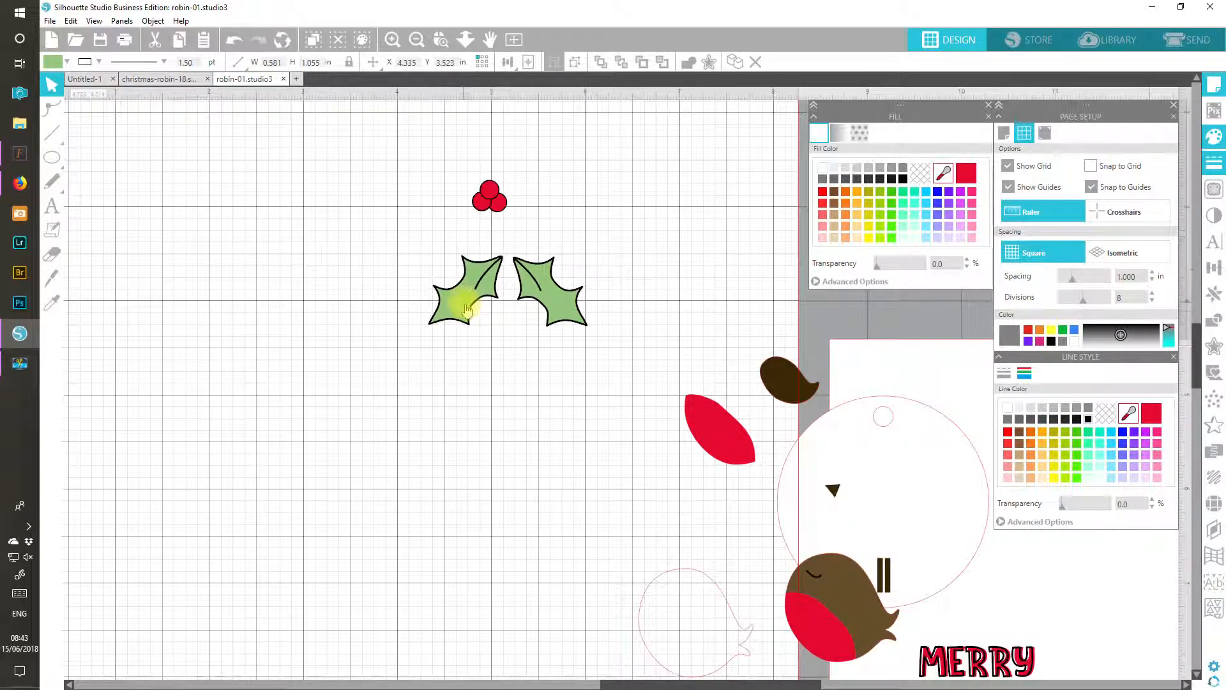
{"action": "left_click", "coordinate": [483, 373]}
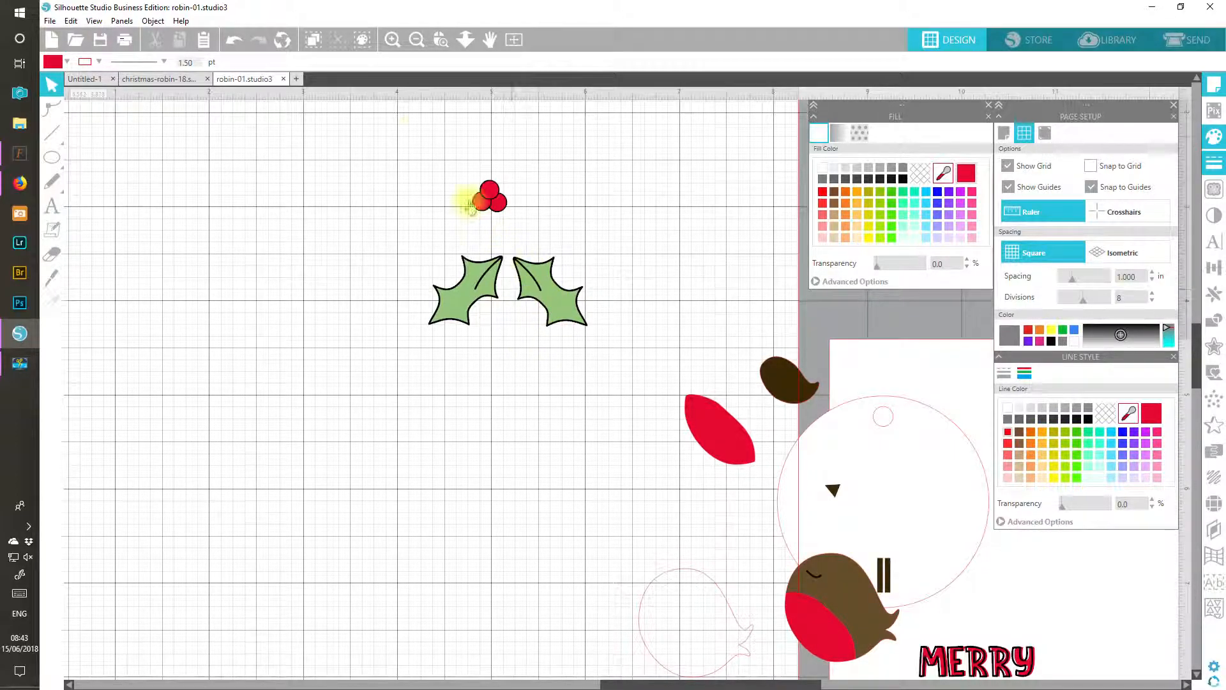
Step: Duplicate the right-hand holly leaf and place the copy in the empty space to its right
{"action": "left_click", "coordinate": [392, 39]}
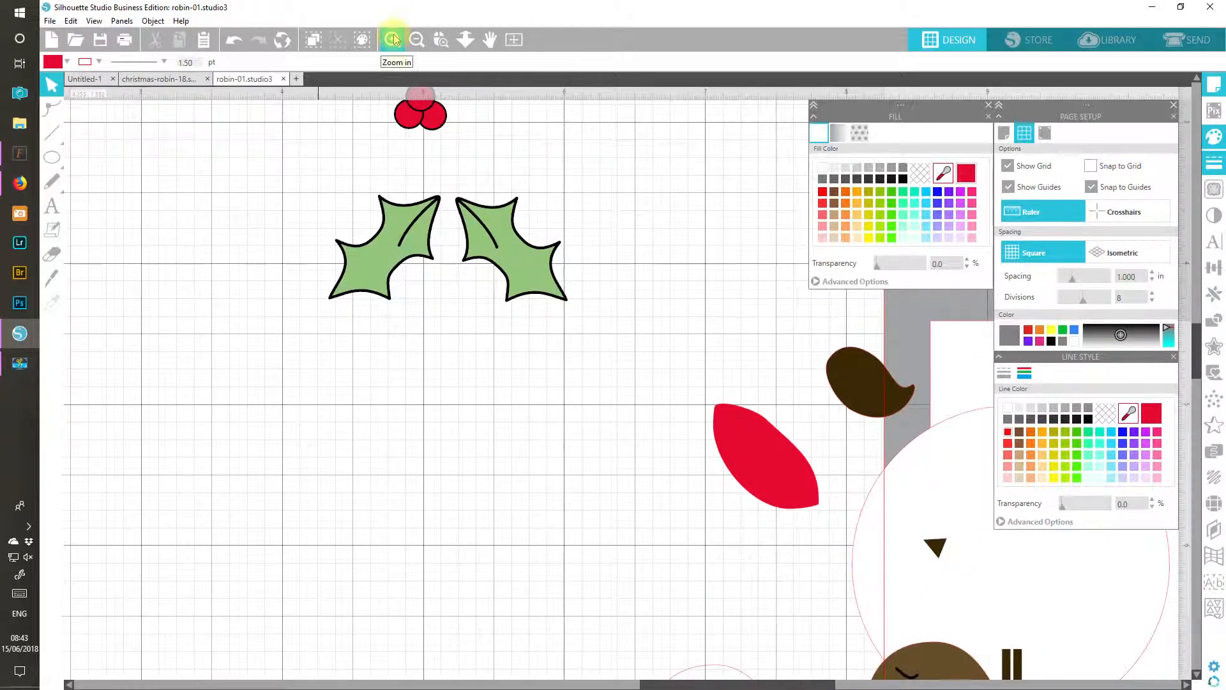
{"action": "left_click", "coordinate": [393, 40]}
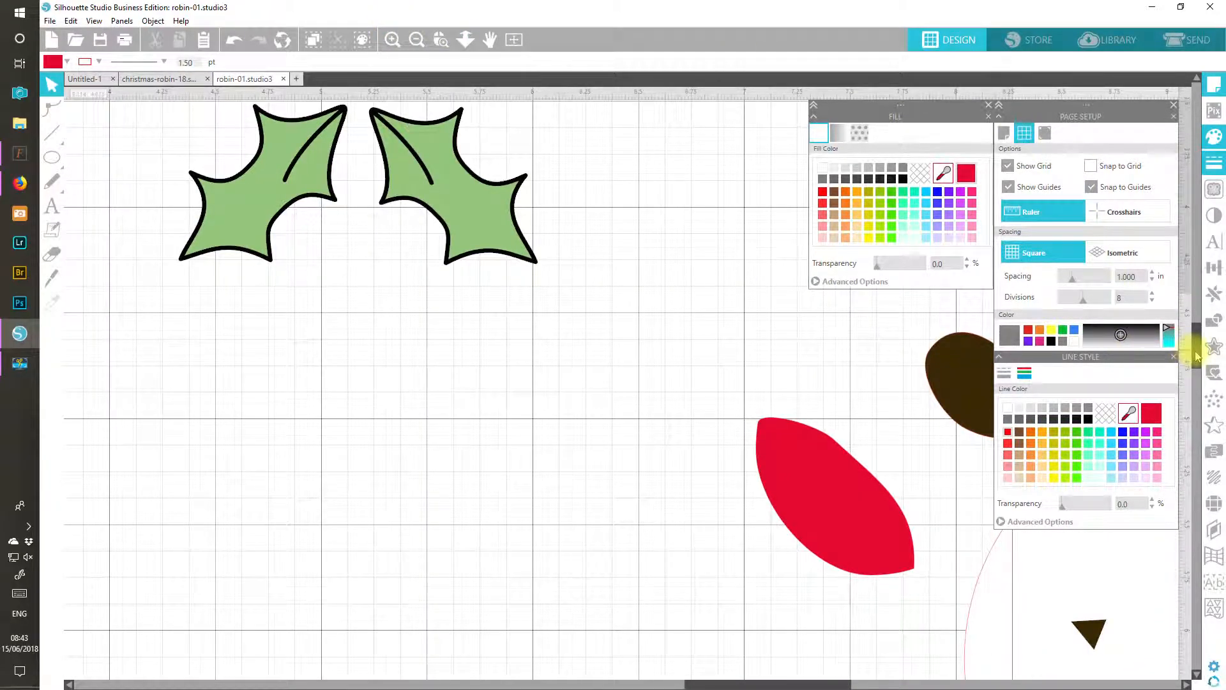
{"action": "scroll", "coordinate": [1196, 356], "scroll_direction": "up", "scroll_amount": 3}
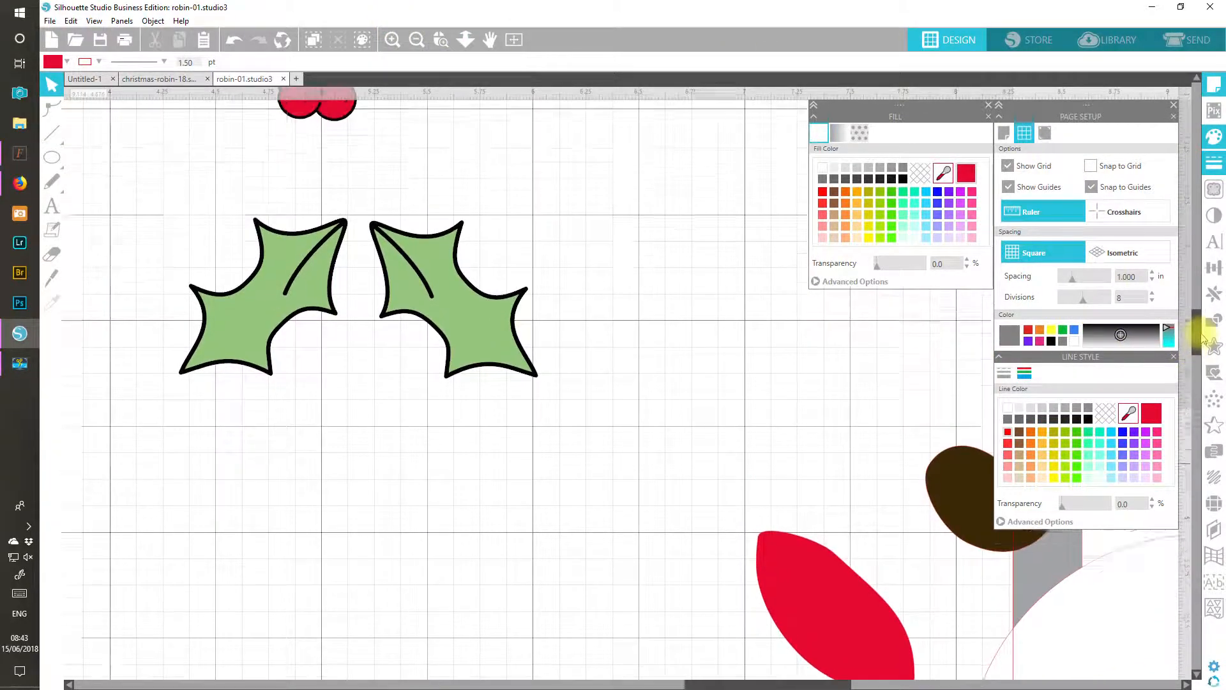
{"action": "left_click", "coordinate": [501, 356]}
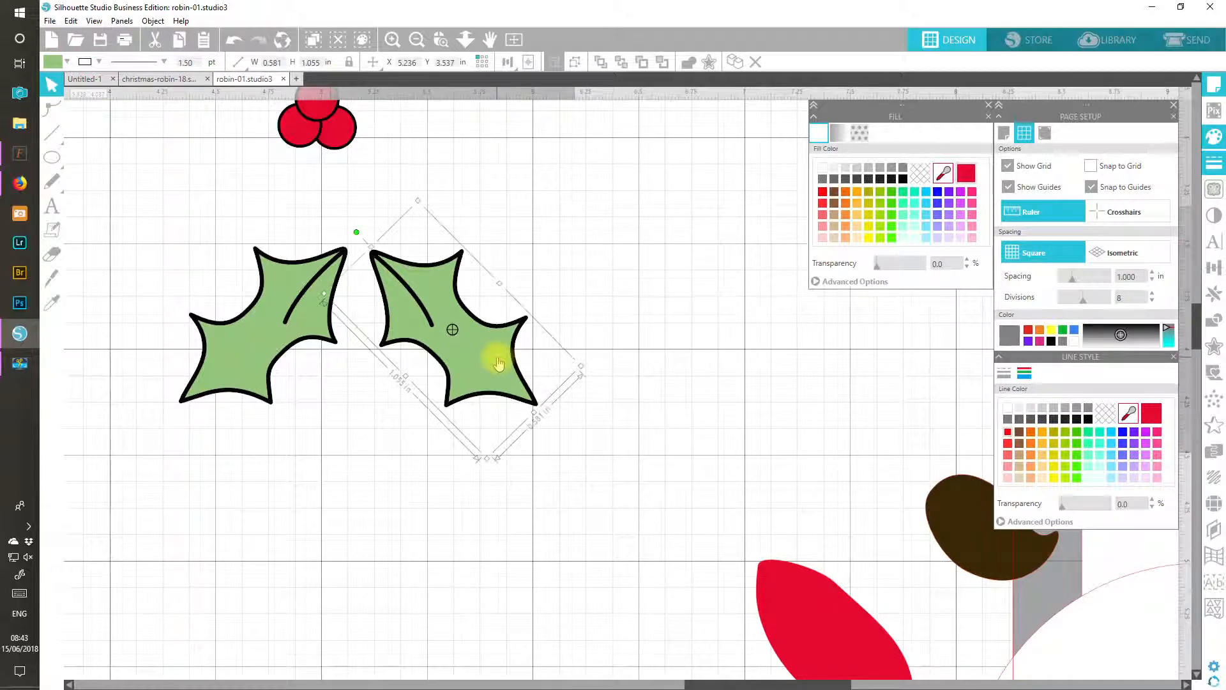
{"action": "left_click", "coordinate": [741, 61]}
{"action": "left_click_drag", "start_coordinate": [513, 353], "coordinate": [715, 347]}
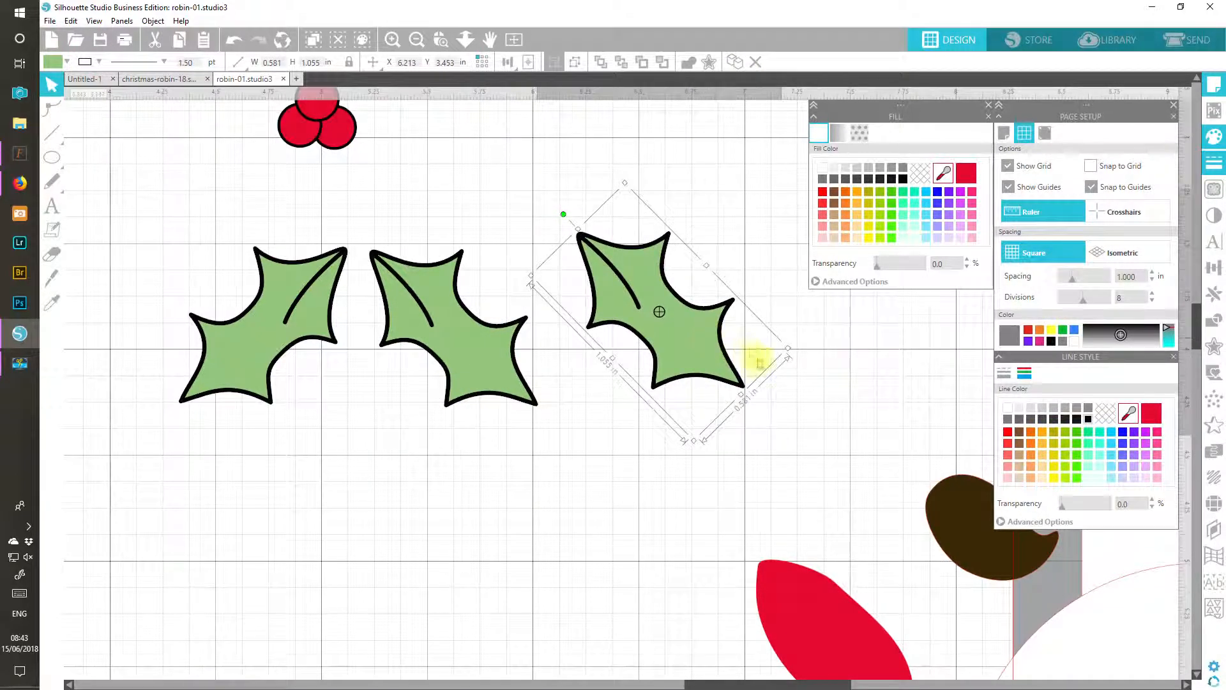
Step: Give the copied leaf a red line colour, separate its centre vein from the leaf shape, and remove the vein
{"action": "left_click", "coordinate": [1008, 433]}
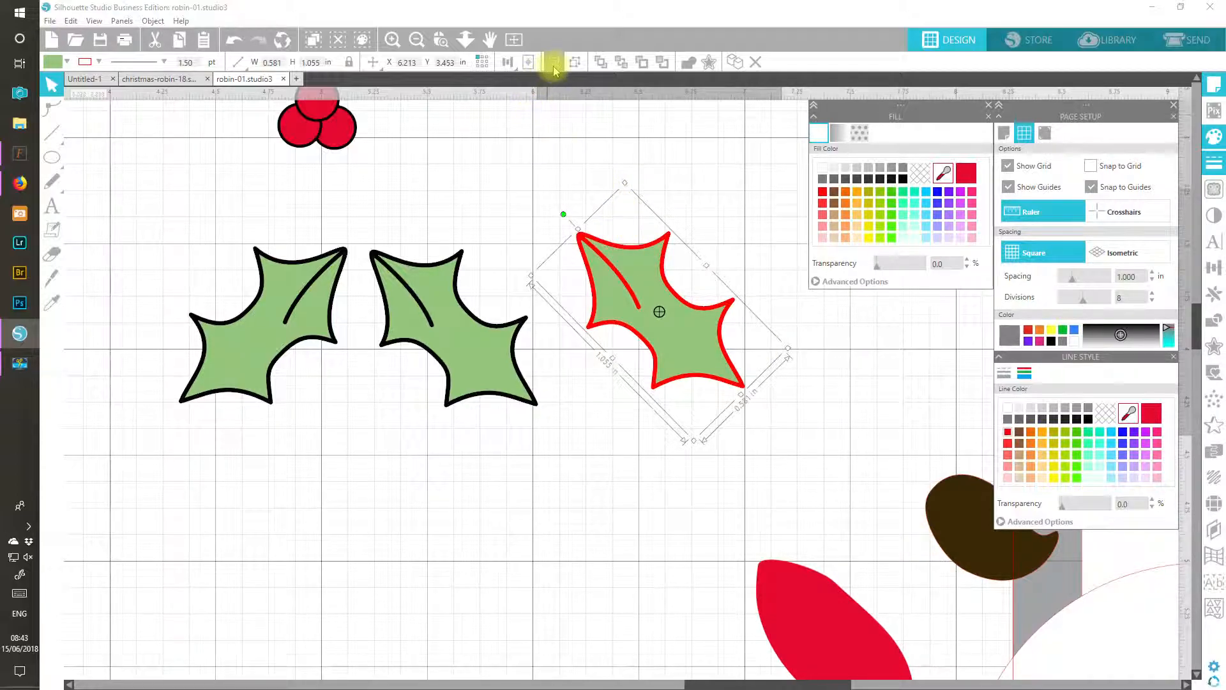
{"action": "left_click", "coordinate": [576, 62]}
{"action": "left_click", "coordinate": [583, 136]}
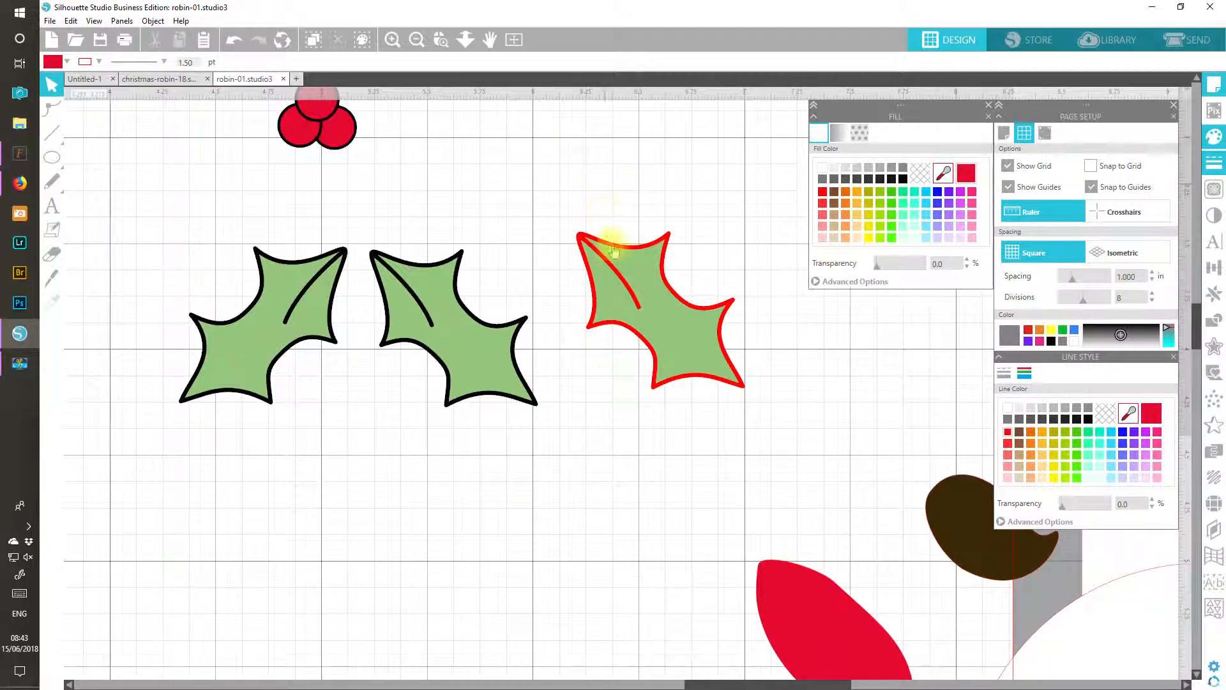
{"action": "left_click", "coordinate": [621, 279]}
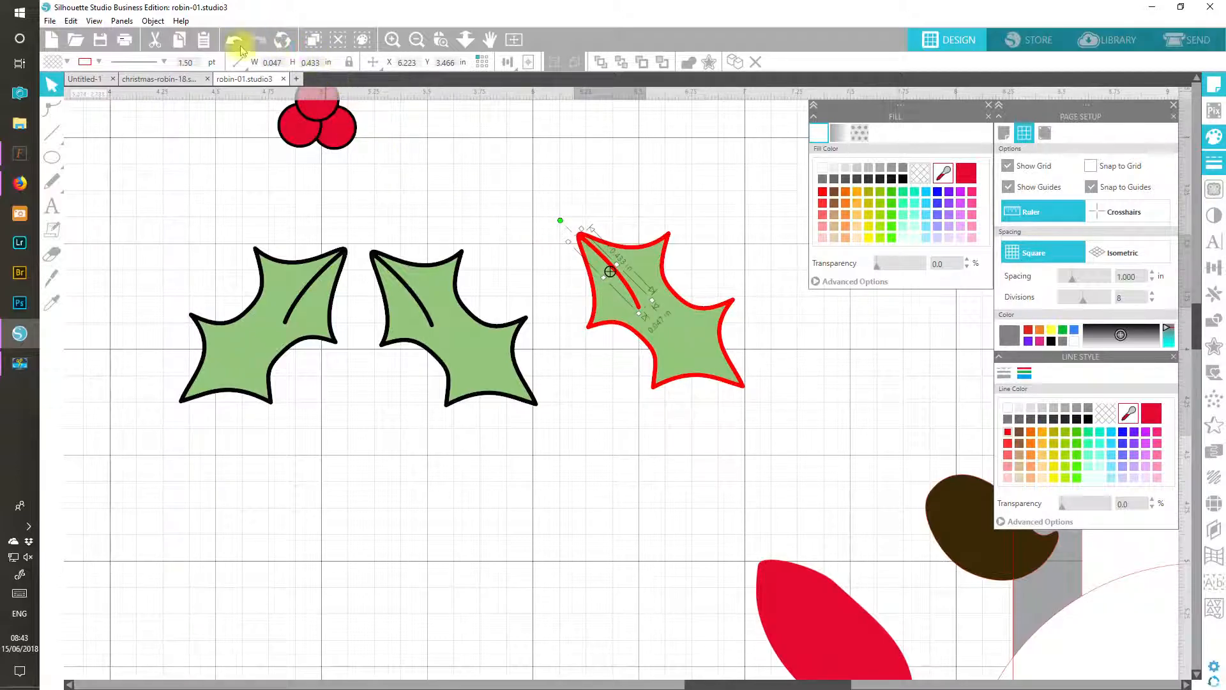
{"action": "left_click", "coordinate": [156, 41]}
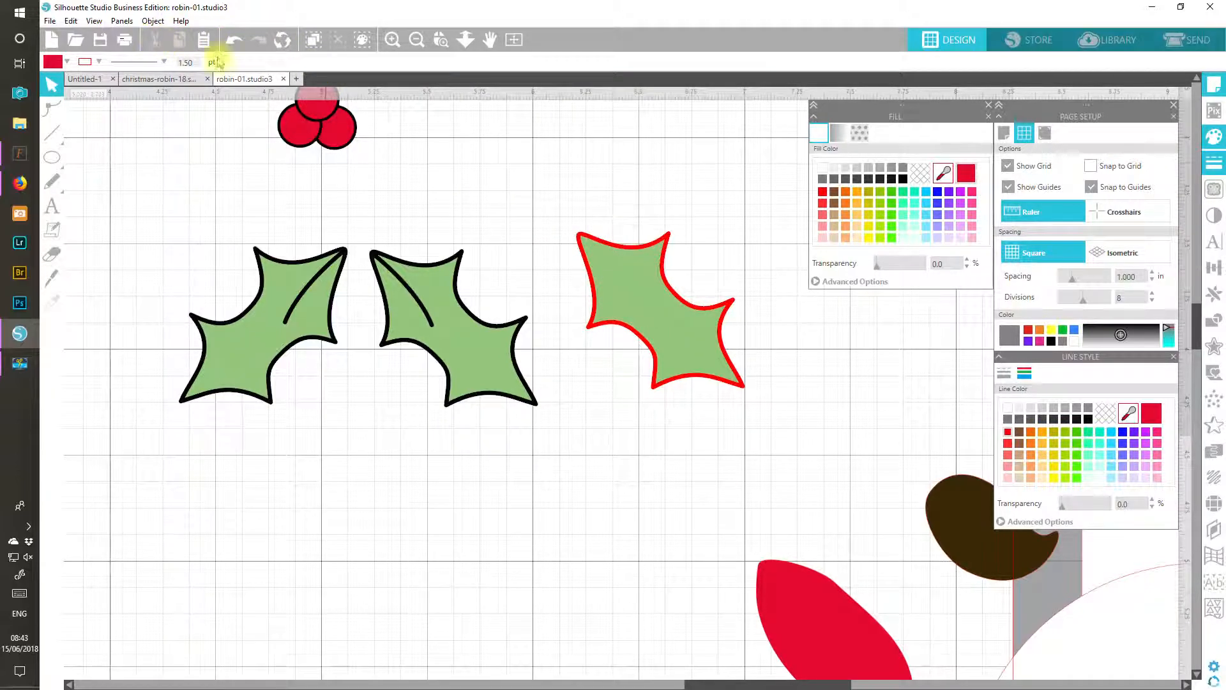
Step: Set the plain leaf copy's line thickness to 0.00 pt and move it up, above its previous position
{"action": "left_click", "coordinate": [690, 328]}
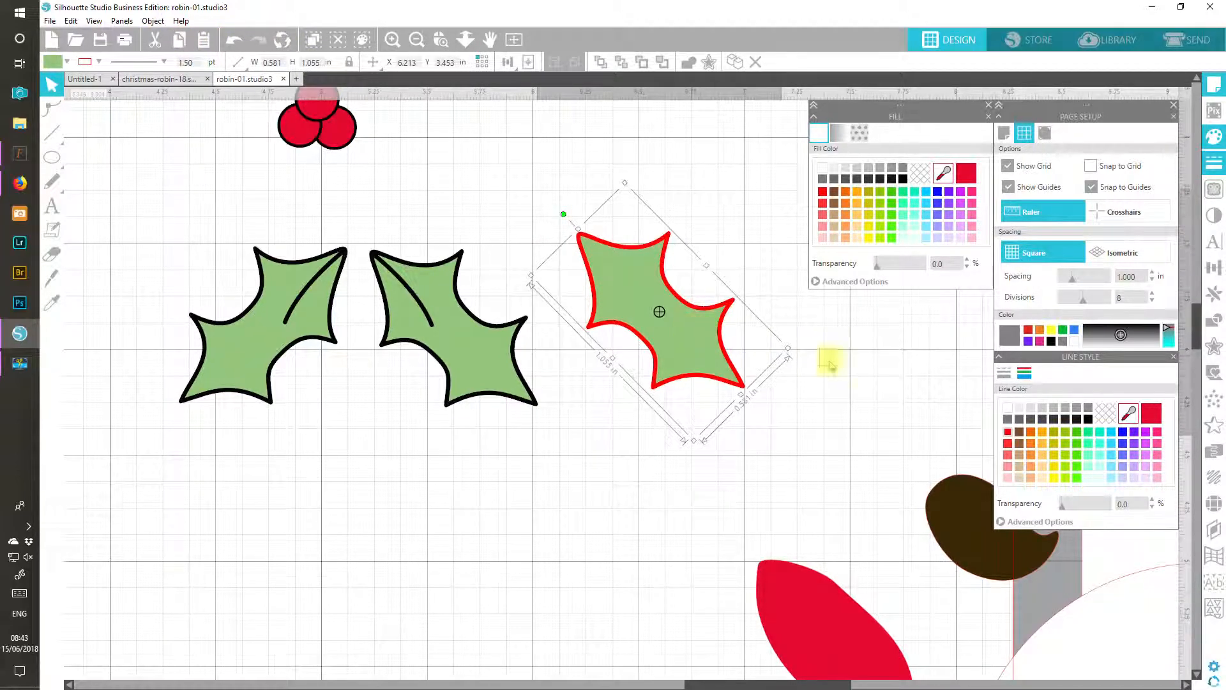
{"action": "left_click", "coordinate": [1004, 373]}
{"action": "left_click_drag", "start_coordinate": [1068, 437], "coordinate": [1044, 435]}
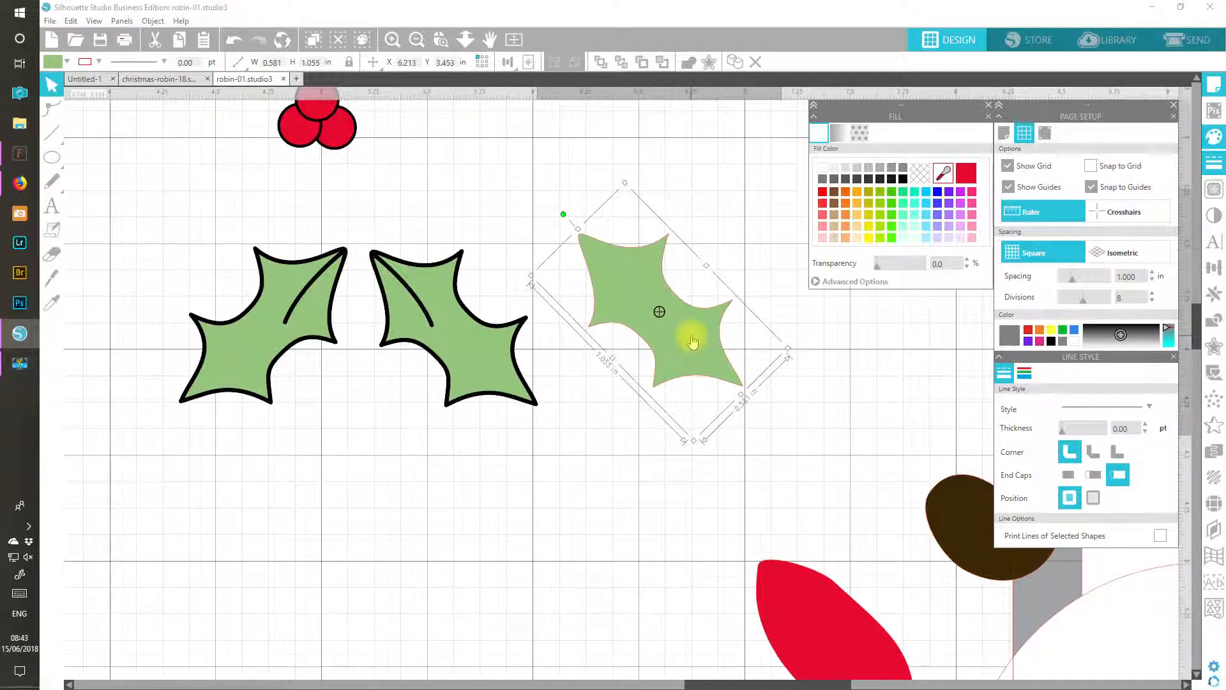
{"action": "left_click_drag", "start_coordinate": [696, 347], "coordinate": [712, 239]}
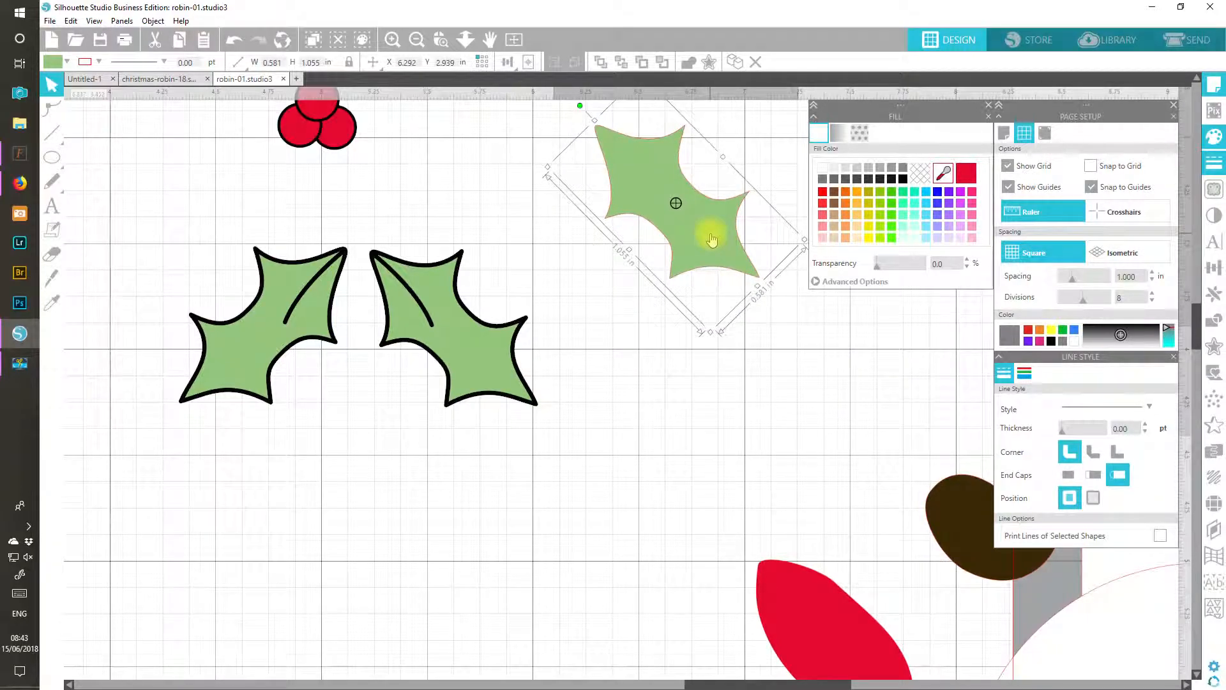
Step: Examine the edit points on the plain green leaf copy
{"action": "double_click", "coordinate": [712, 240]}
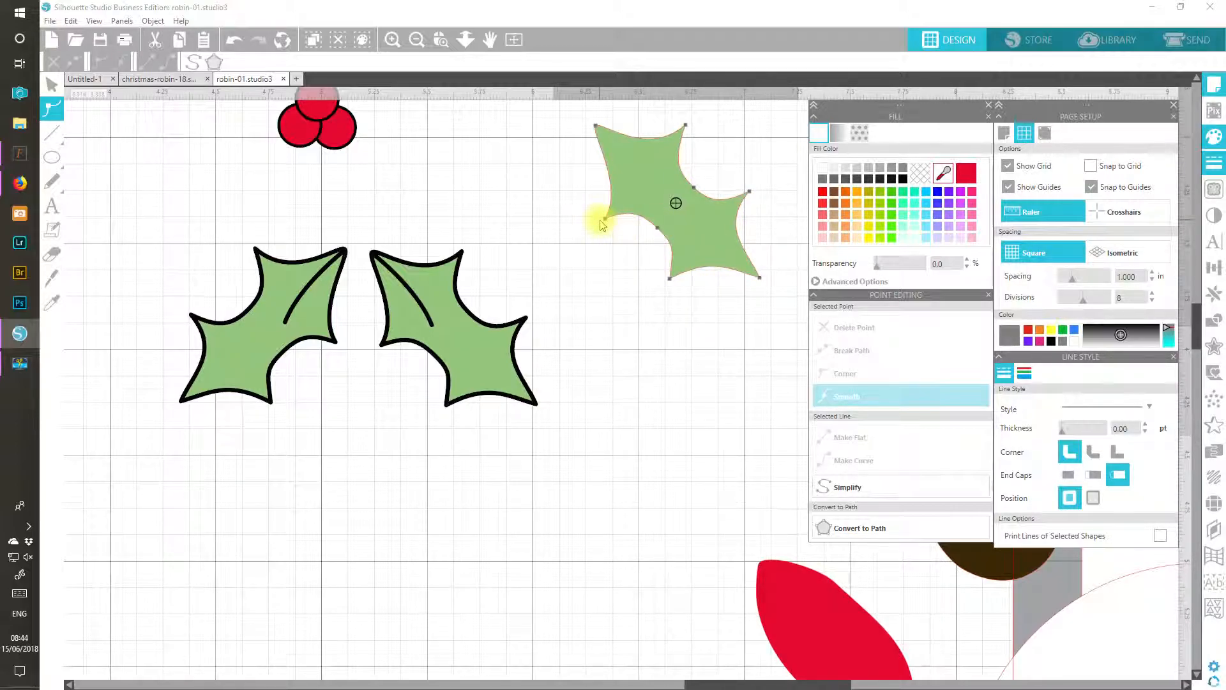
{"action": "left_click", "coordinate": [620, 350]}
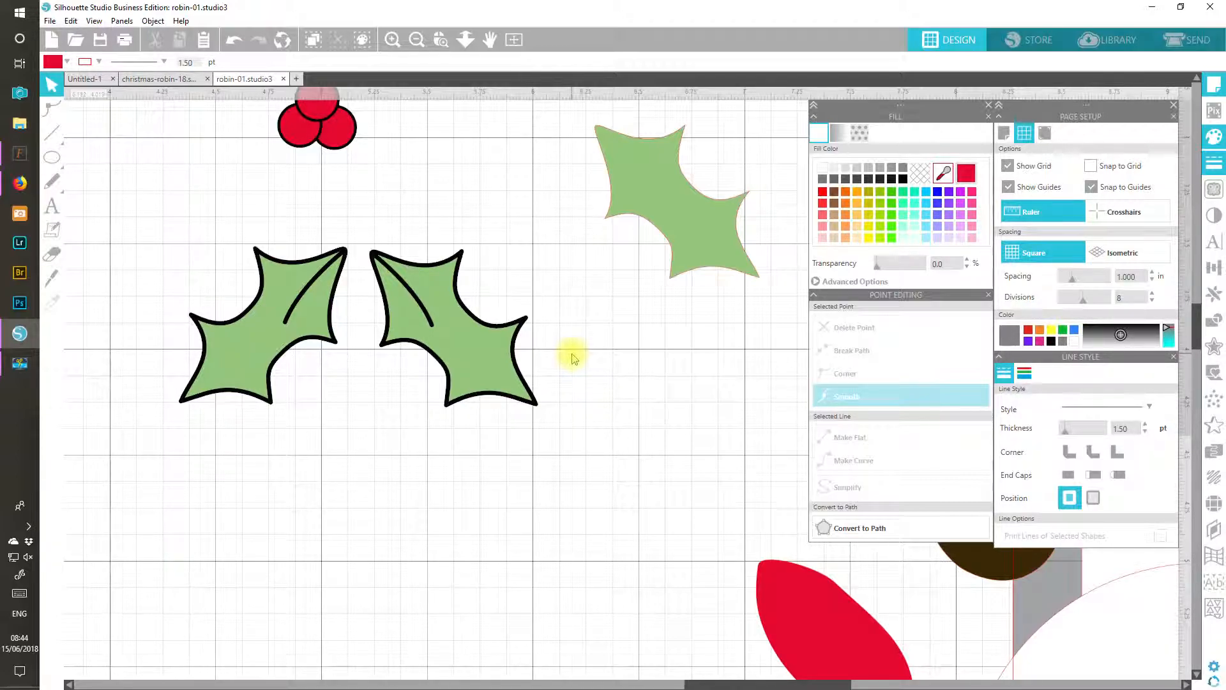
{"action": "double_click", "coordinate": [623, 171]}
{"action": "left_click", "coordinate": [694, 187]}
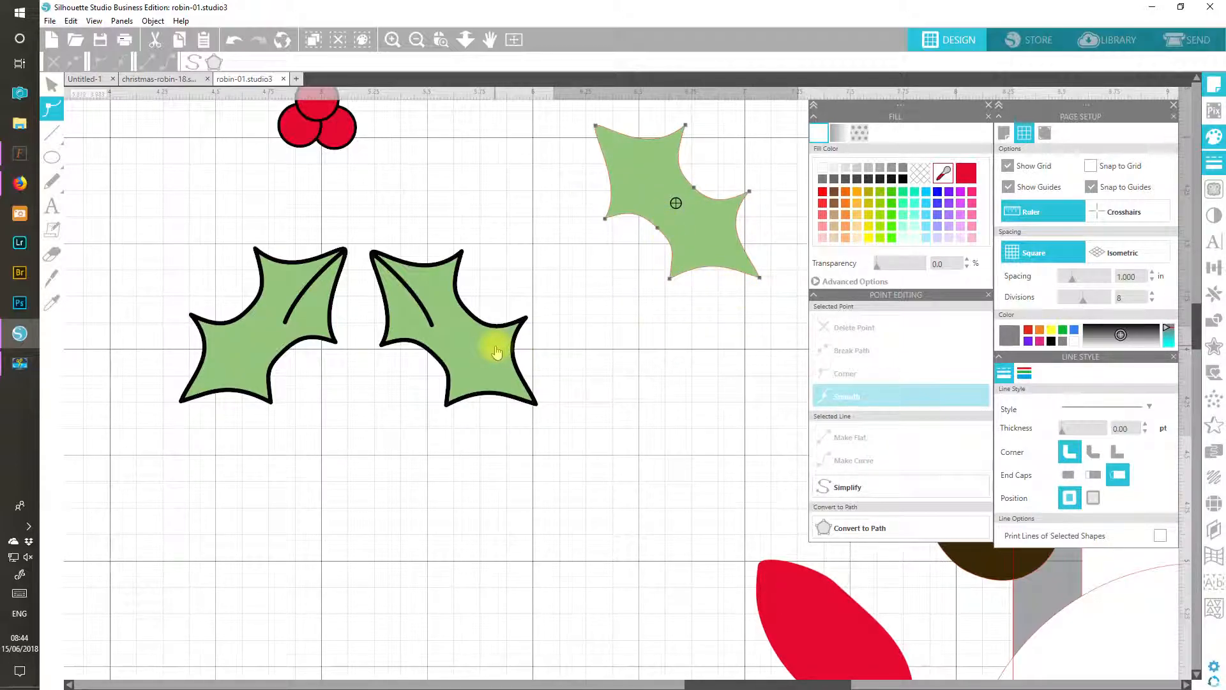
Step: Start an offset around the right-hand original holly leaf with a 0.00 pt red line
{"action": "left_click", "coordinate": [487, 341]}
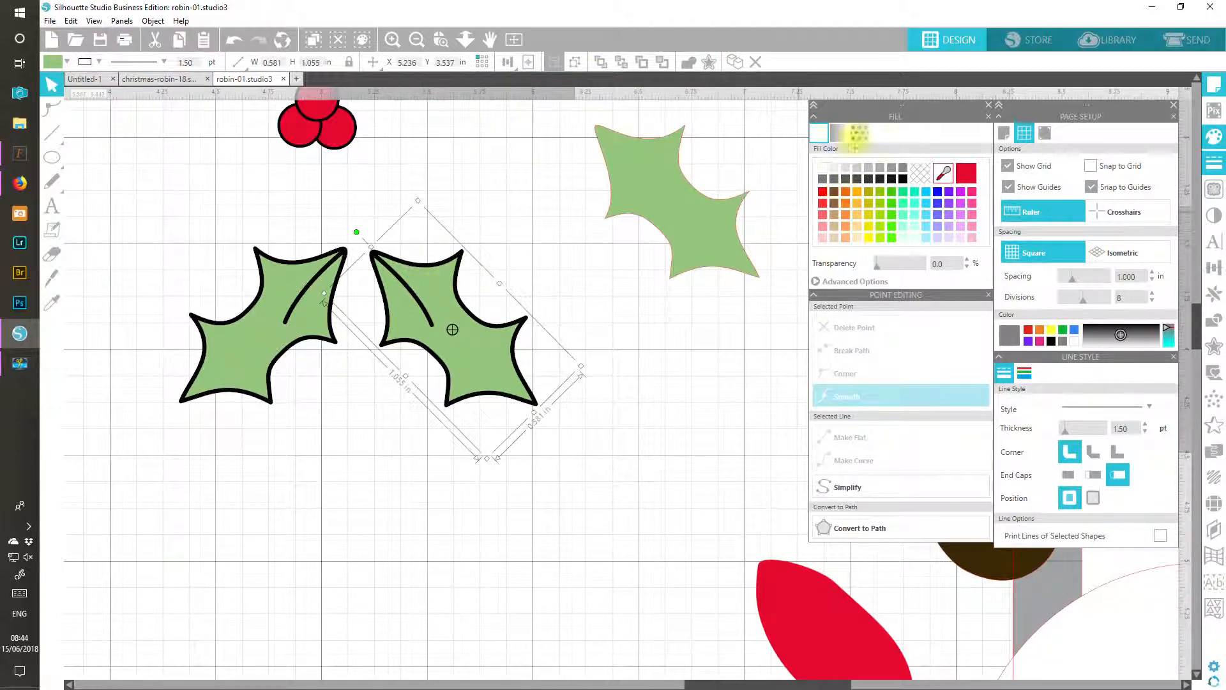
{"action": "left_click", "coordinate": [710, 63]}
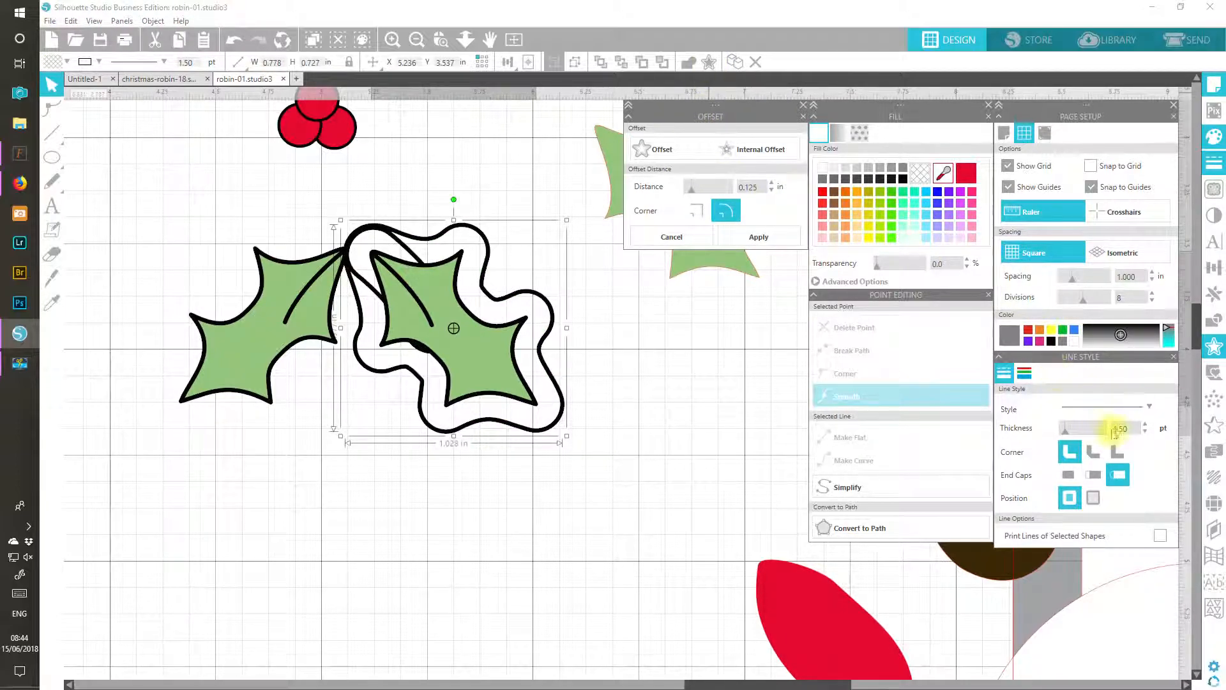
{"action": "left_click_drag", "start_coordinate": [1065, 437], "coordinate": [1048, 435]}
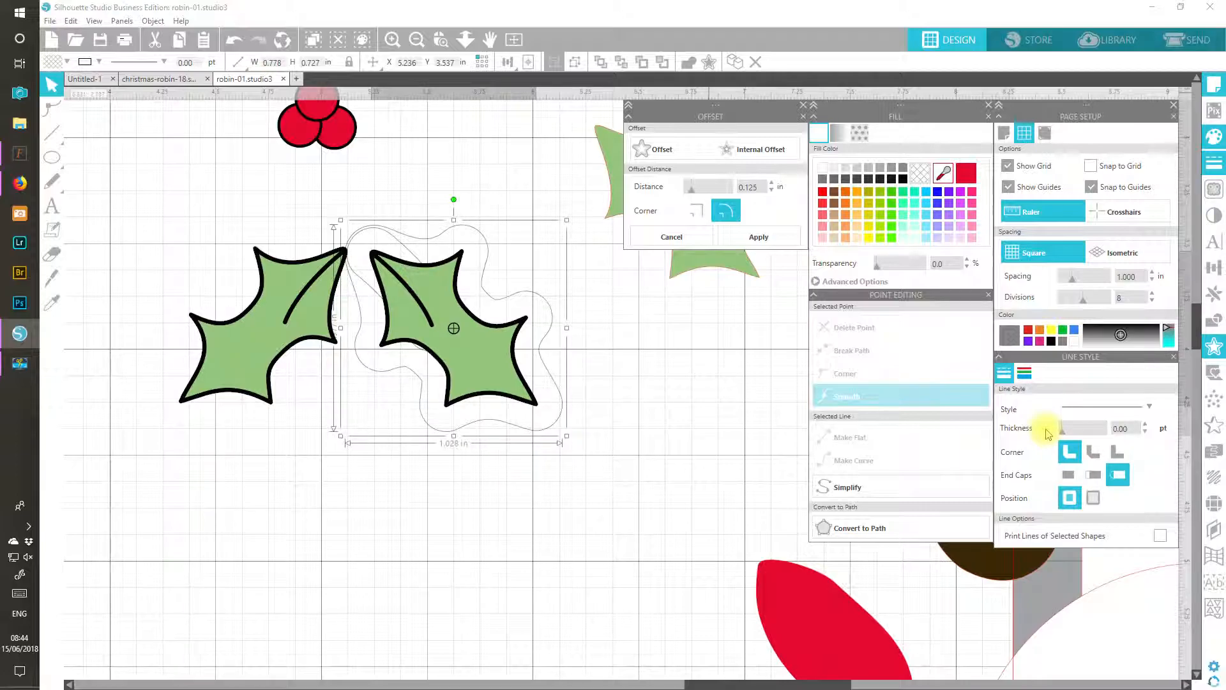
{"action": "left_click", "coordinate": [1024, 376]}
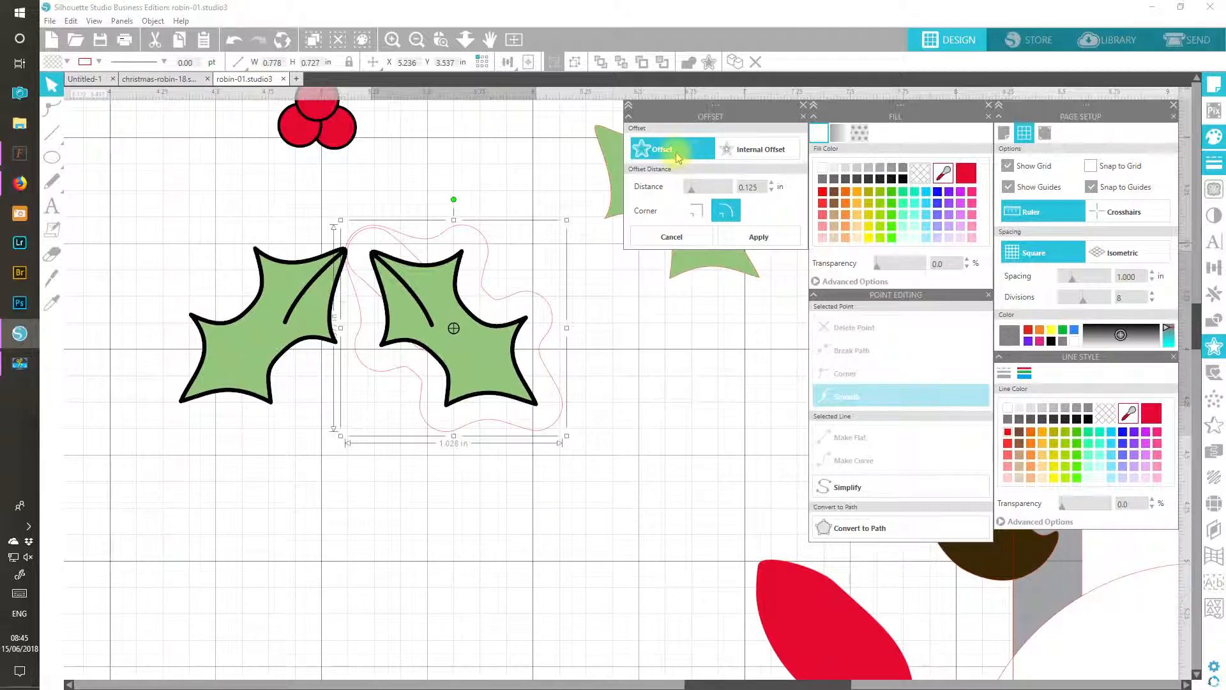
Step: Reduce the leaf's offset distance to 0.015 in with rounded corners and apply the offset
{"action": "left_click", "coordinate": [772, 191]}
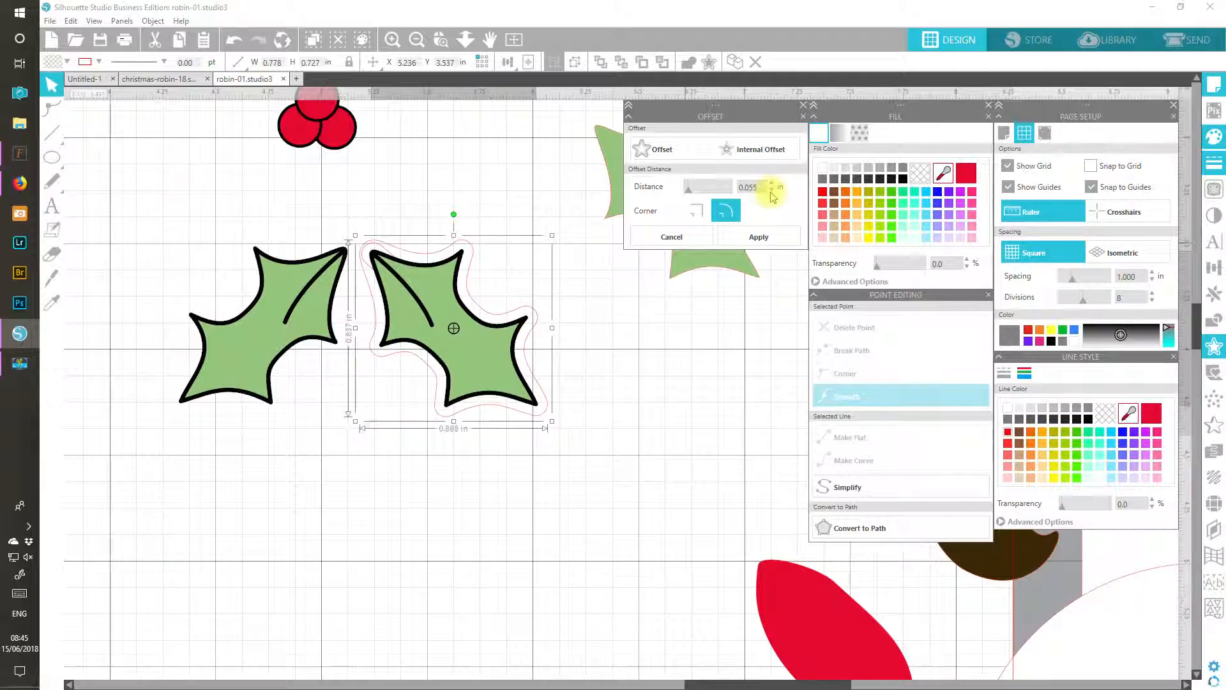
{"action": "left_click", "coordinate": [771, 192]}
{"action": "left_click", "coordinate": [771, 191]}
{"action": "left_click", "coordinate": [770, 191]}
{"action": "left_click", "coordinate": [771, 192]}
{"action": "left_click", "coordinate": [771, 192]}
{"action": "left_click", "coordinate": [771, 192]}
{"action": "left_click", "coordinate": [771, 192]}
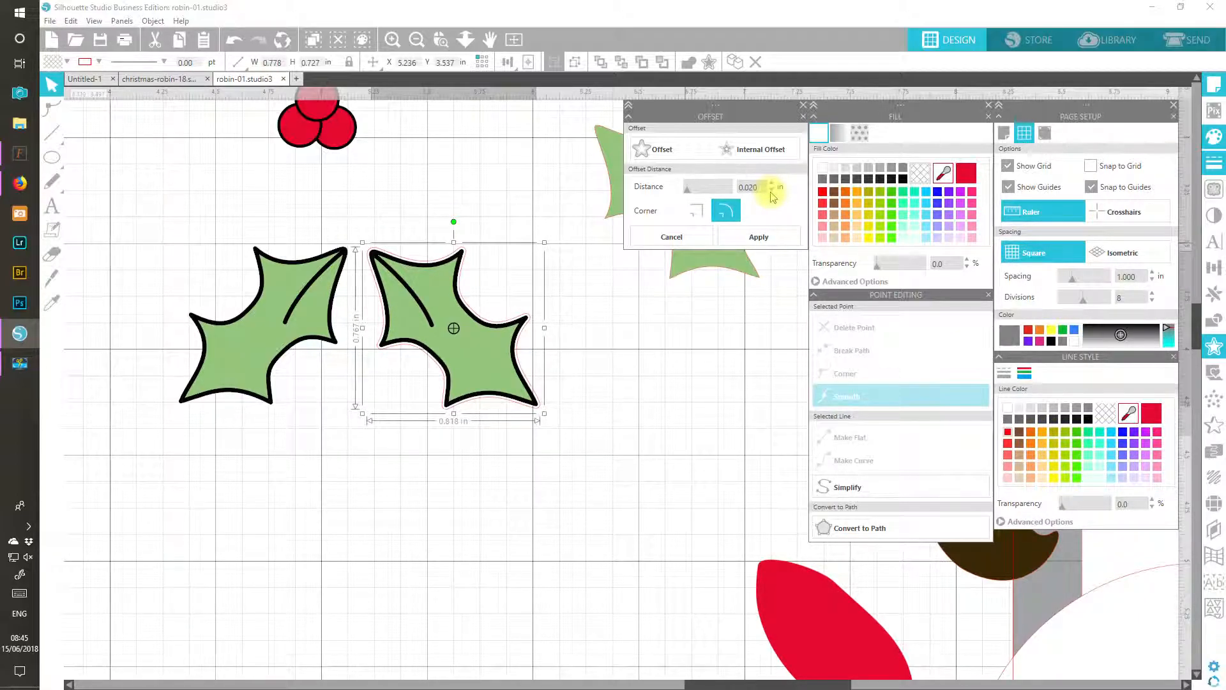
{"action": "left_click", "coordinate": [772, 193]}
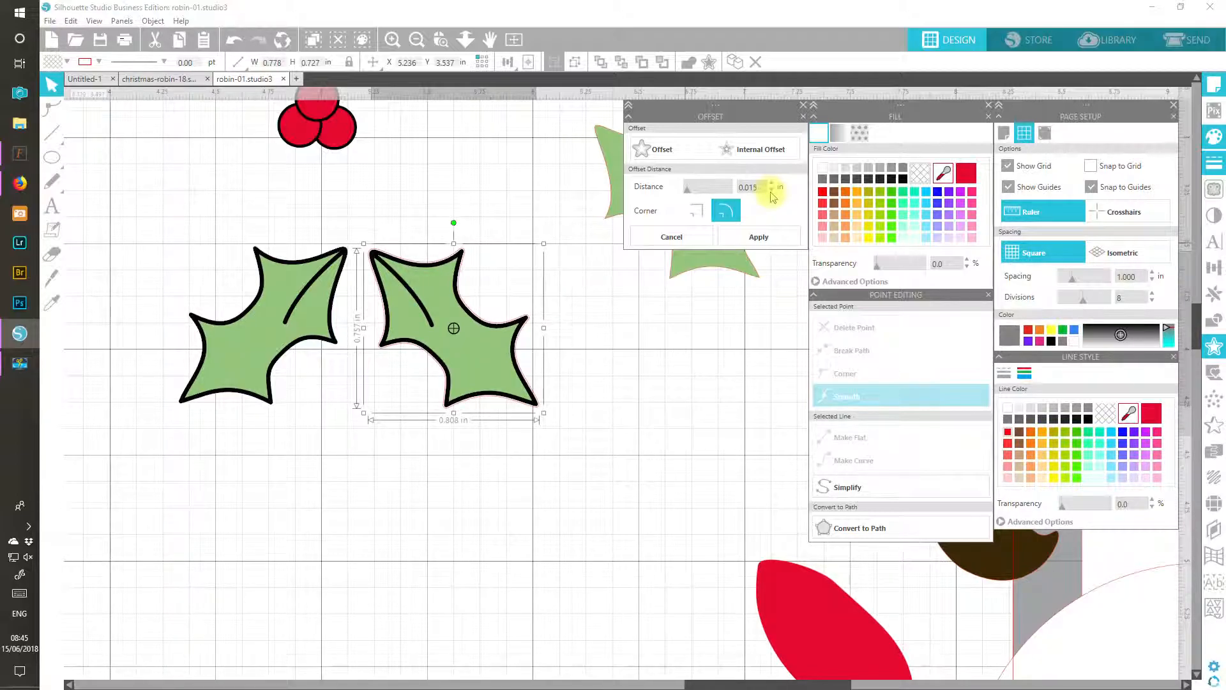
{"action": "left_click", "coordinate": [763, 238]}
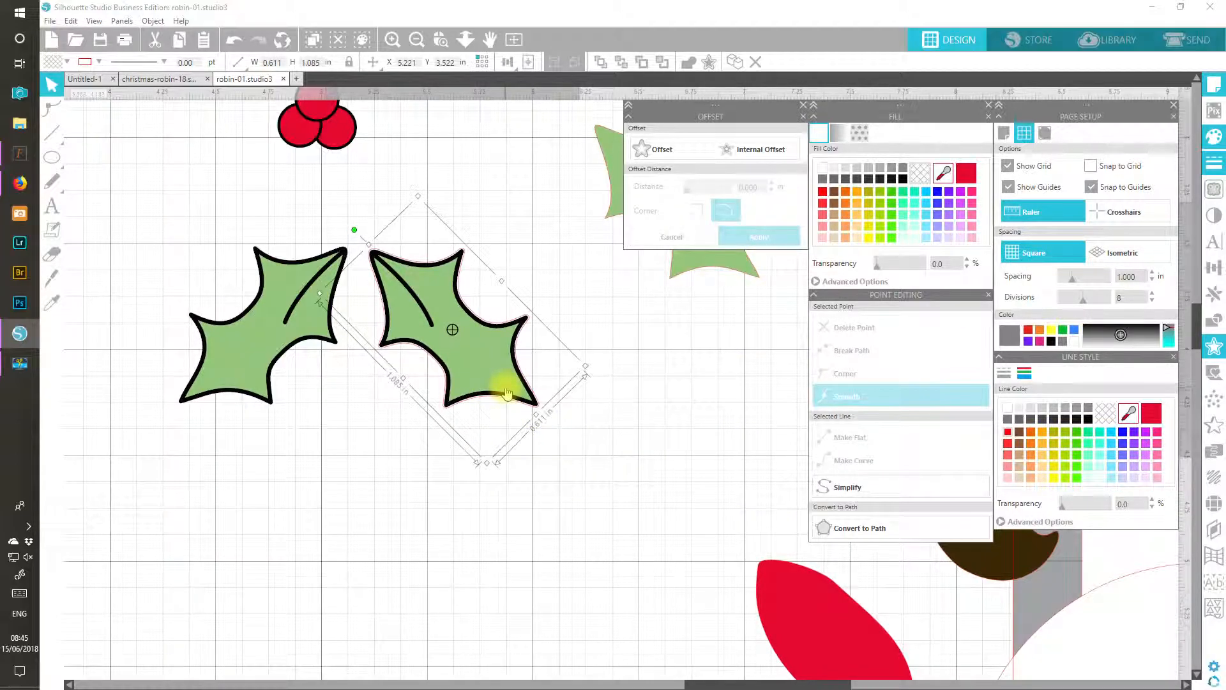
Step: Move the offset outline off the original holly leaf into the empty space to its right
{"action": "key", "text": "Right"}
{"action": "key", "text": "Right"}
{"action": "key", "text": "Right"}
{"action": "key", "text": "Right"}
{"action": "key", "text": "Right"}
{"action": "key", "text": "Right"}
{"action": "key", "text": "Right"}
{"action": "key", "text": "Right"}
{"action": "key", "text": "Right"}
{"action": "key", "text": "Right"}
{"action": "key", "text": "Right"}
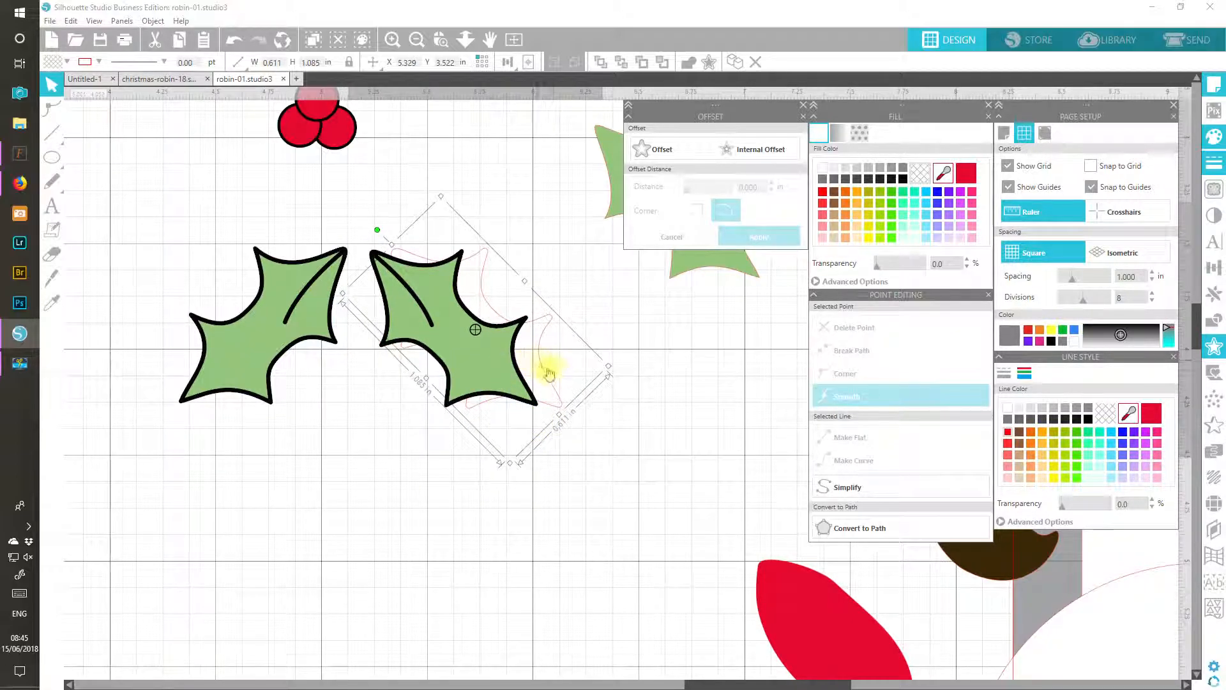
{"action": "left_click_drag", "start_coordinate": [546, 372], "coordinate": [726, 422]}
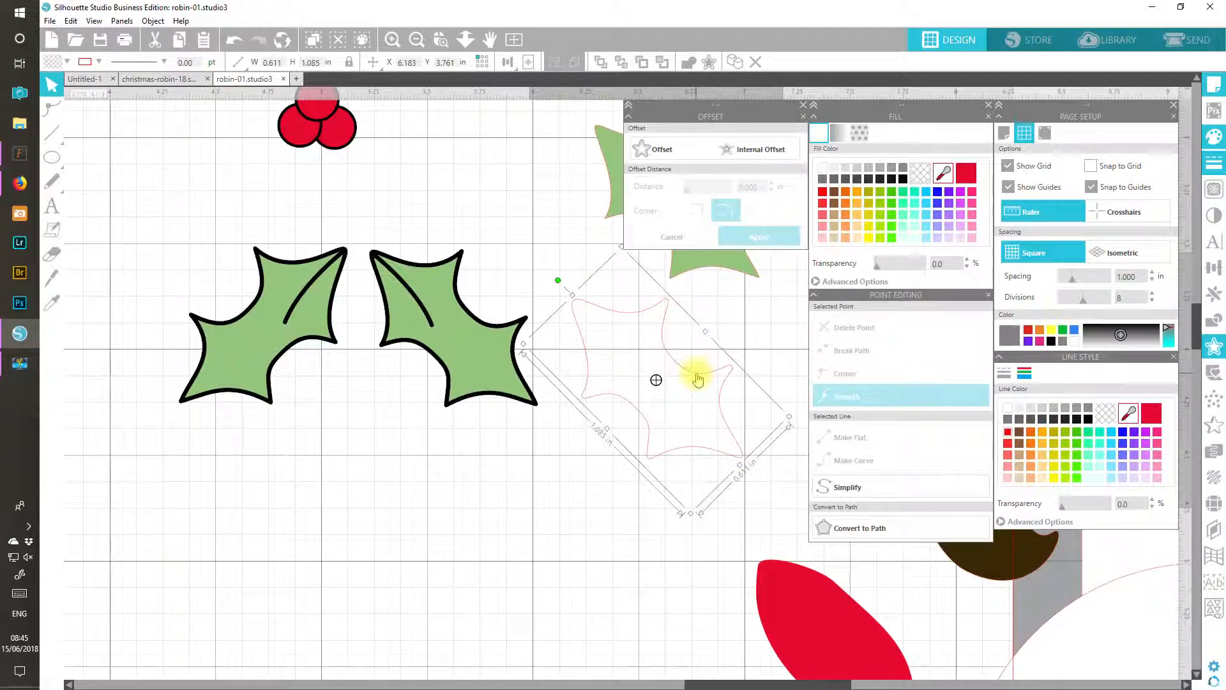
Step: Examine the edit points along the offset leaf outline up close, especially at its rounded tips
{"action": "double_click", "coordinate": [698, 380]}
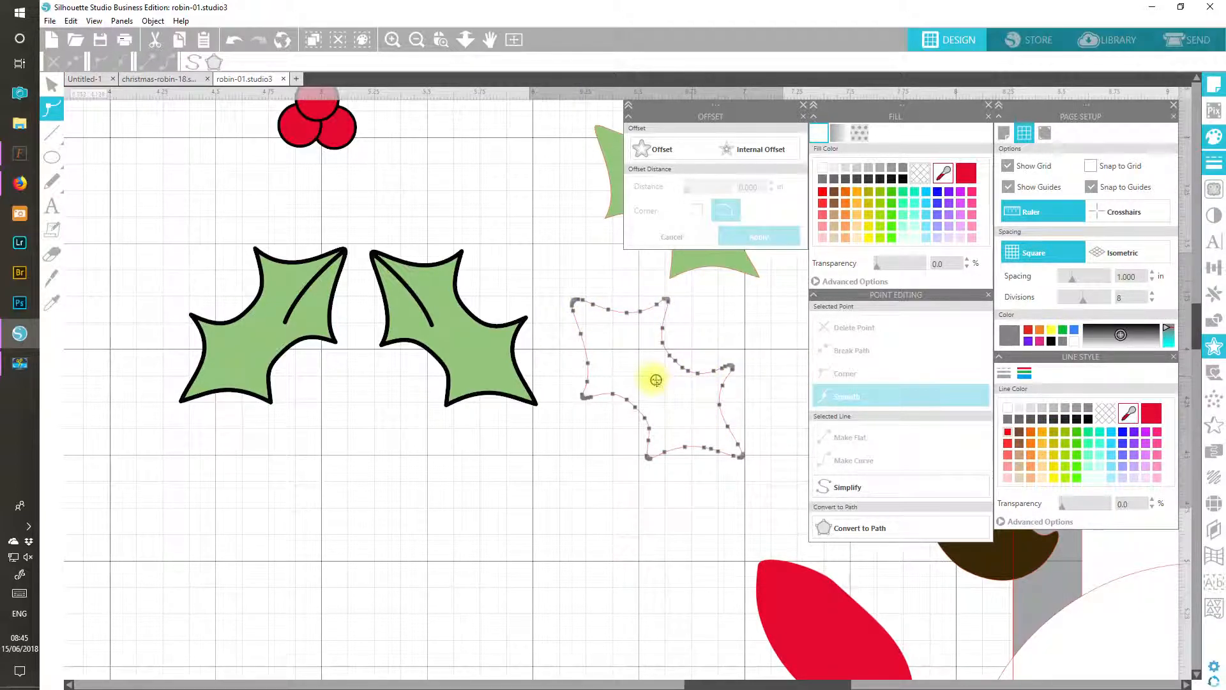
{"action": "left_click", "coordinate": [392, 39]}
{"action": "left_click", "coordinate": [391, 40]}
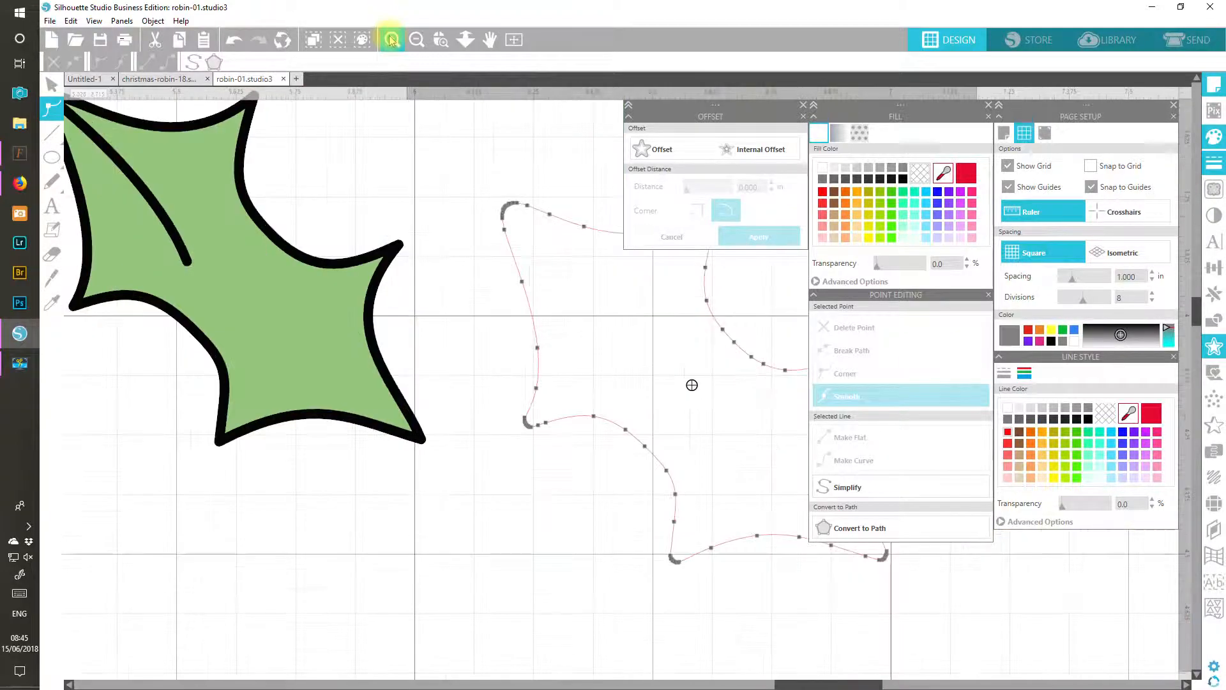
{"action": "left_click", "coordinate": [392, 40]}
{"action": "left_click", "coordinate": [391, 39]}
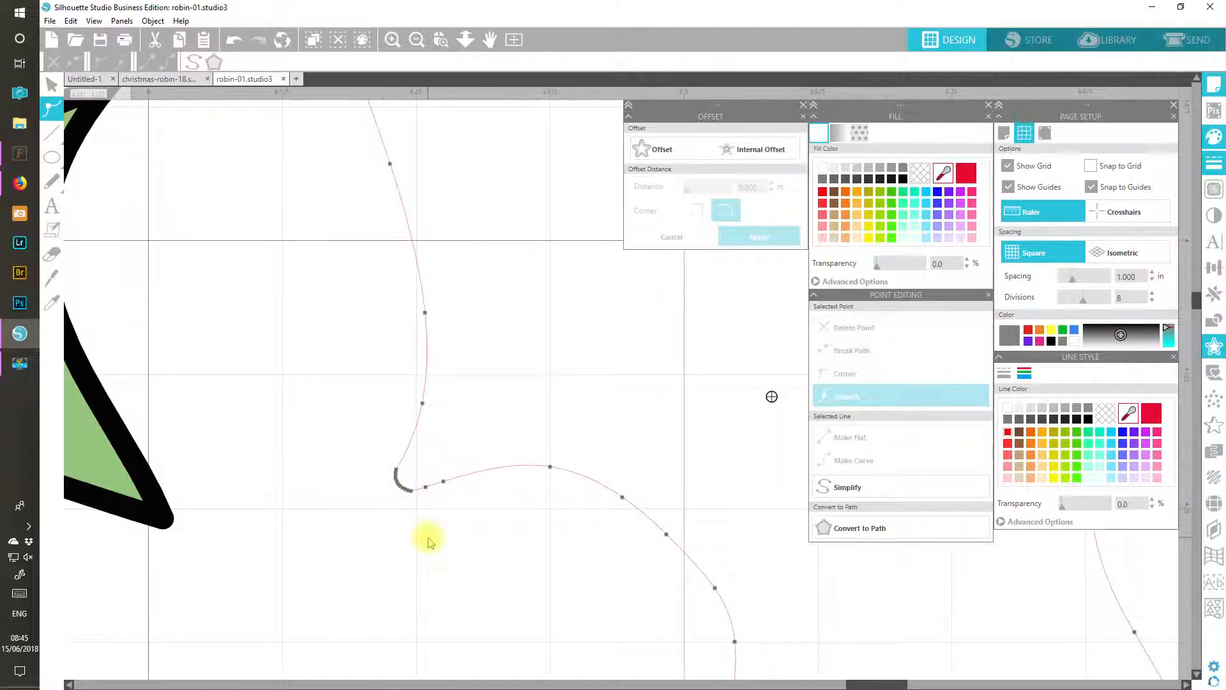
{"action": "left_click", "coordinate": [415, 41]}
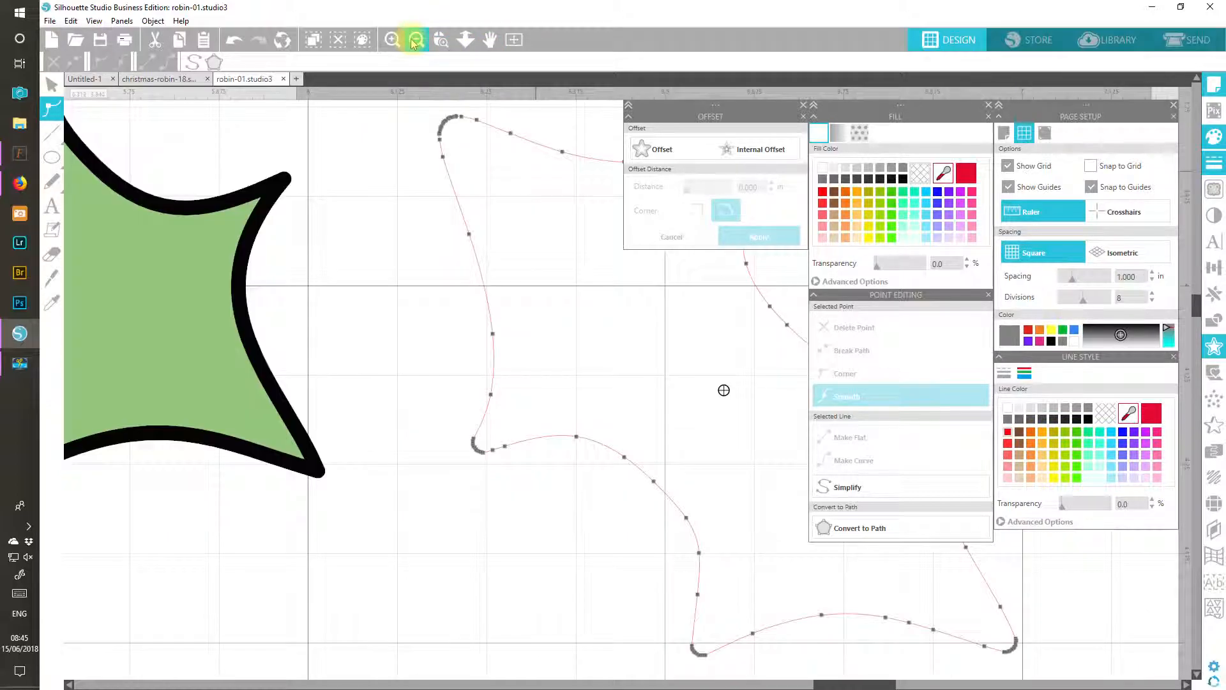
{"action": "left_click", "coordinate": [415, 40]}
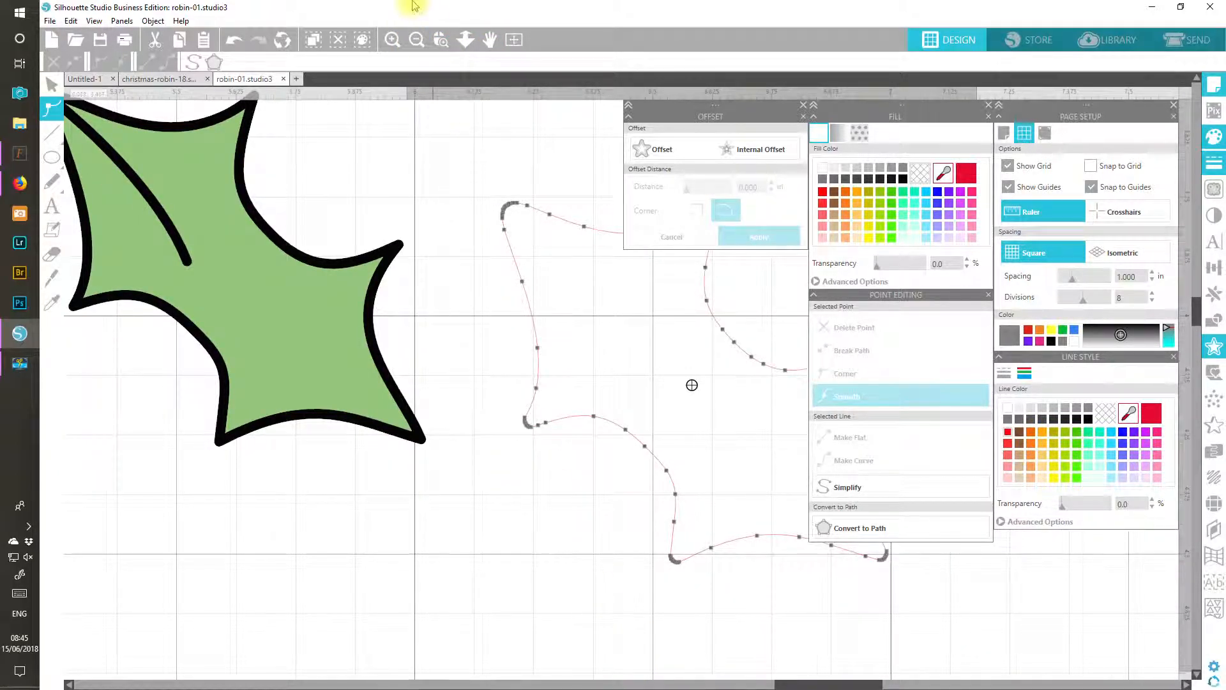
{"action": "left_click", "coordinate": [415, 41]}
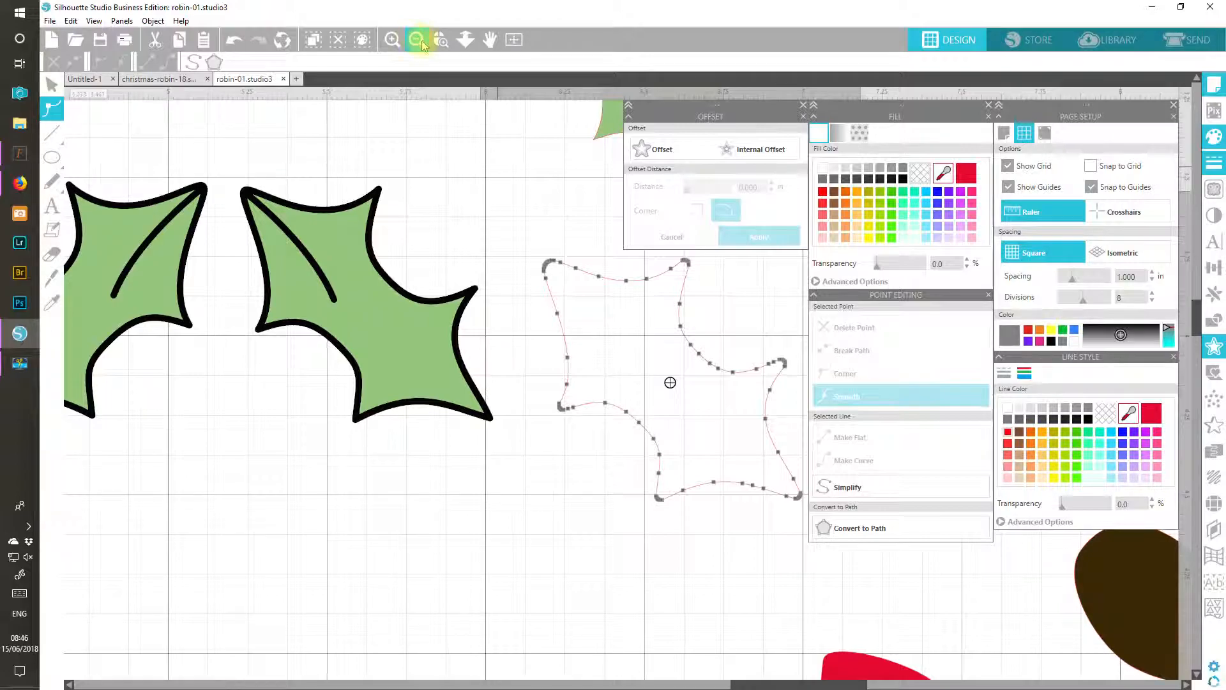
{"action": "left_click", "coordinate": [416, 41]}
Step: Move the plain green leaf below the offset outline and show its edit points
{"action": "left_click_drag", "start_coordinate": [711, 265], "coordinate": [624, 578]}
{"action": "double_click", "coordinate": [624, 574]}
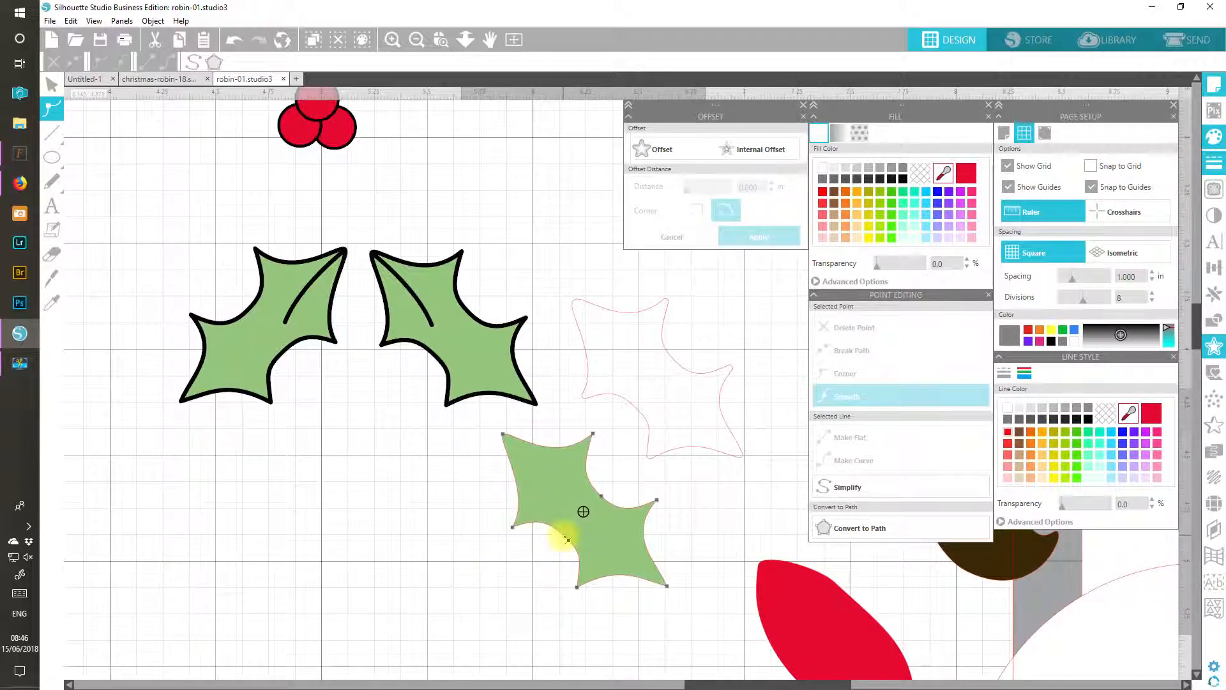
Step: Simplify the offset leaf outline and inspect its remaining edit points up close
{"action": "left_click", "coordinate": [674, 359]}
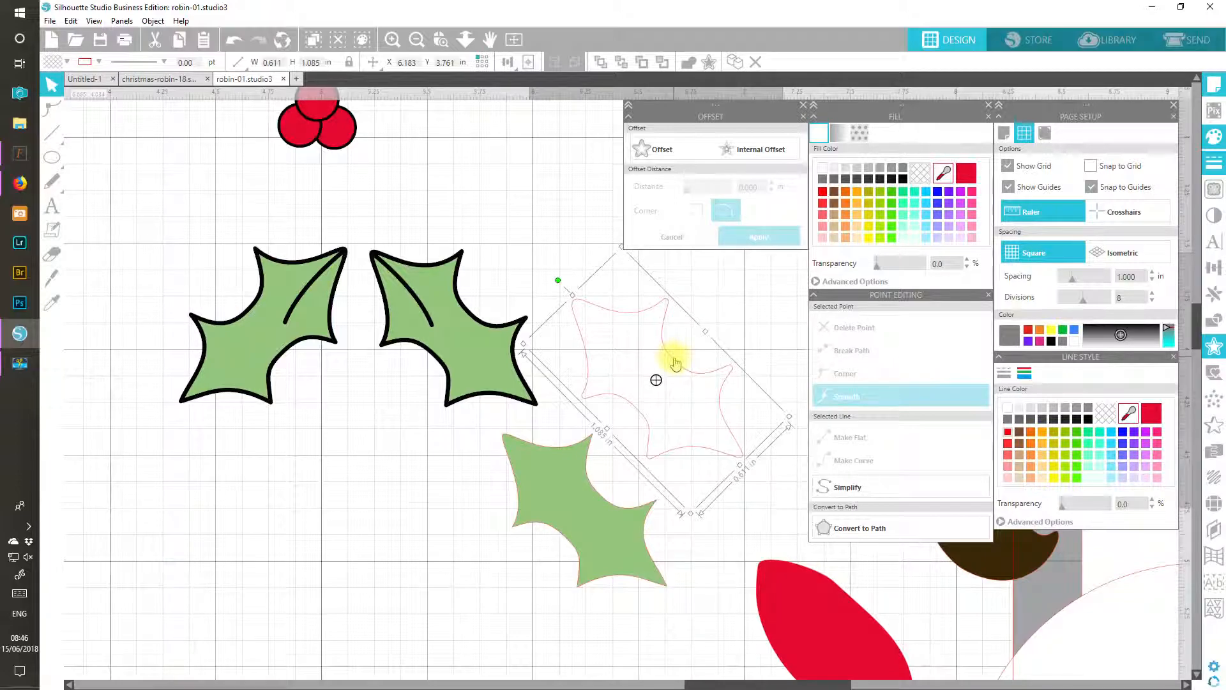
{"action": "double_click", "coordinate": [675, 363]}
{"action": "left_click", "coordinate": [886, 488]}
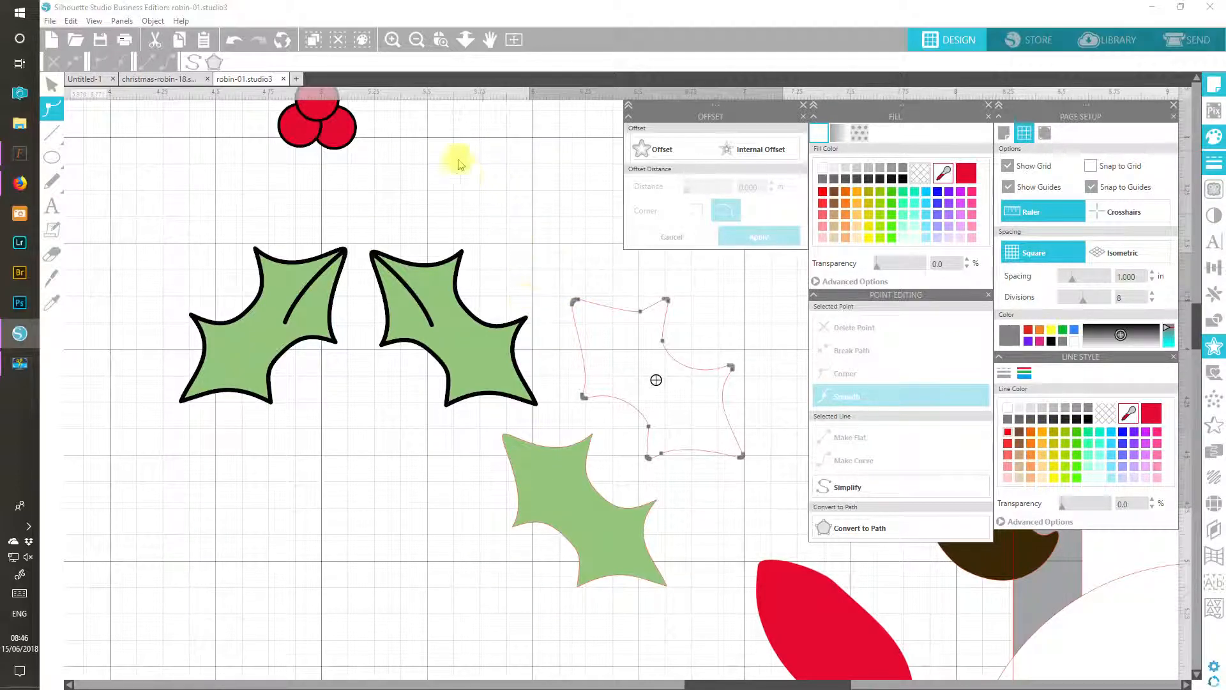
{"action": "left_click", "coordinate": [392, 39]}
{"action": "left_click", "coordinate": [392, 39]}
{"action": "left_click", "coordinate": [392, 39]}
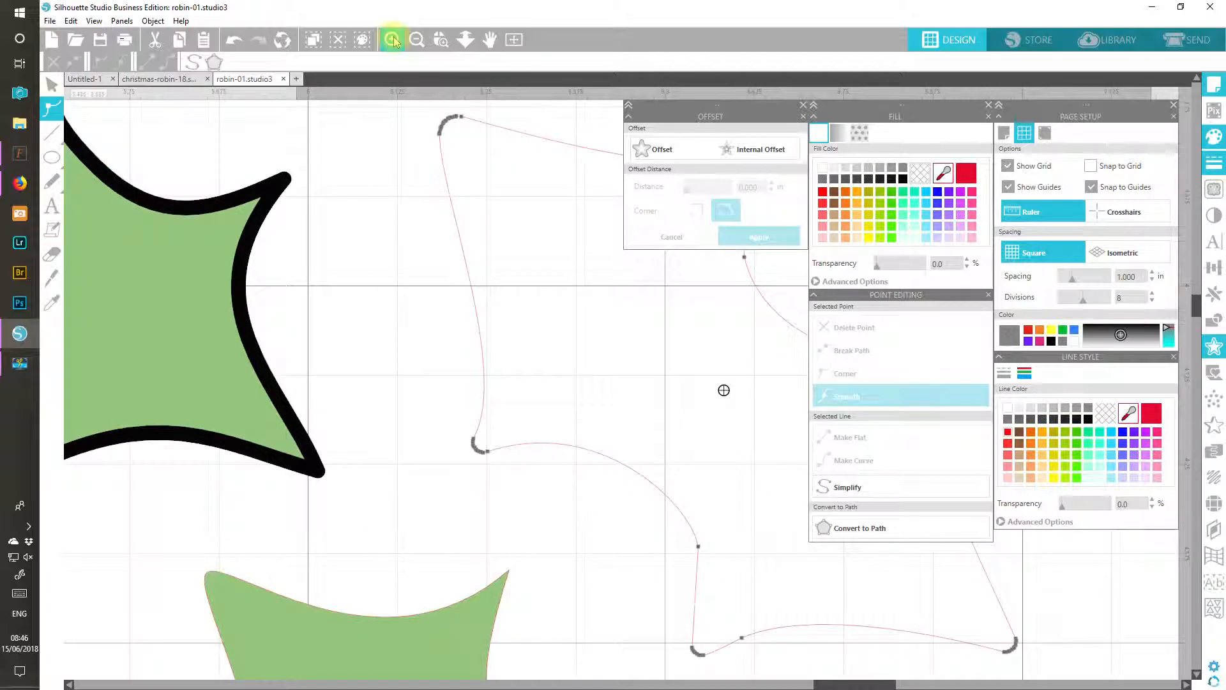
Step: Delete the clustered edit points around the rounded upper-left tip of the offset leaf outline
{"action": "scroll", "coordinate": [1183, 305], "scroll_direction": "up", "scroll_amount": 5}
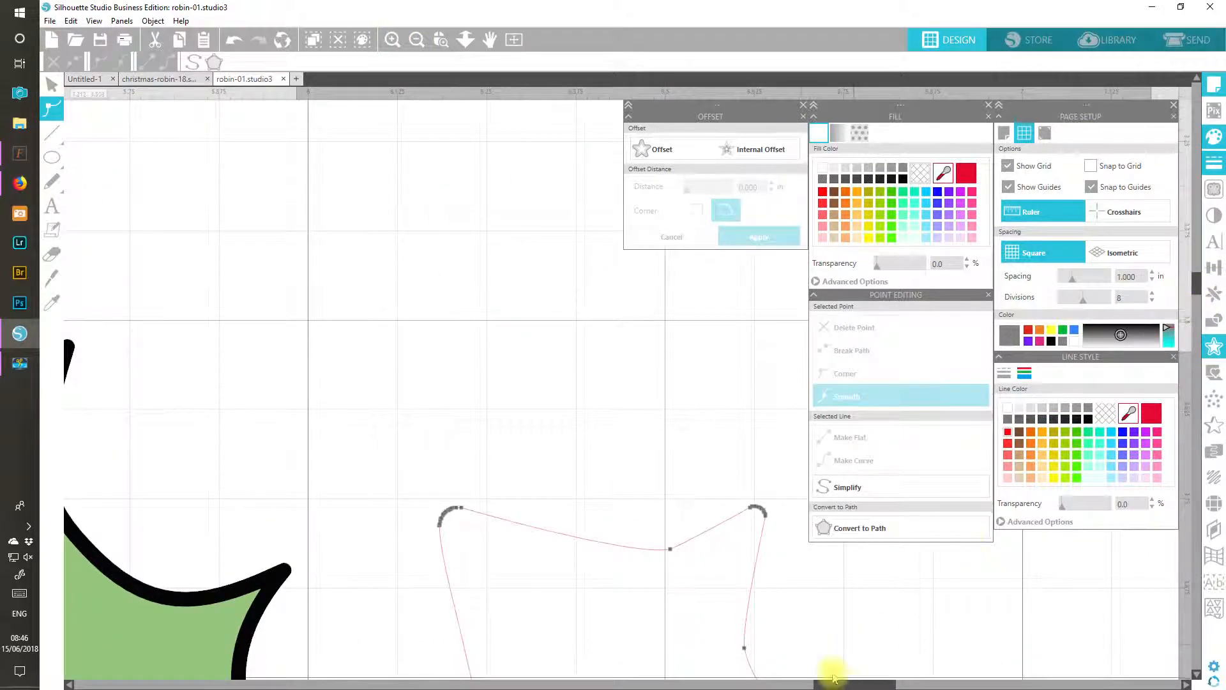
{"action": "left_click", "coordinate": [392, 39]}
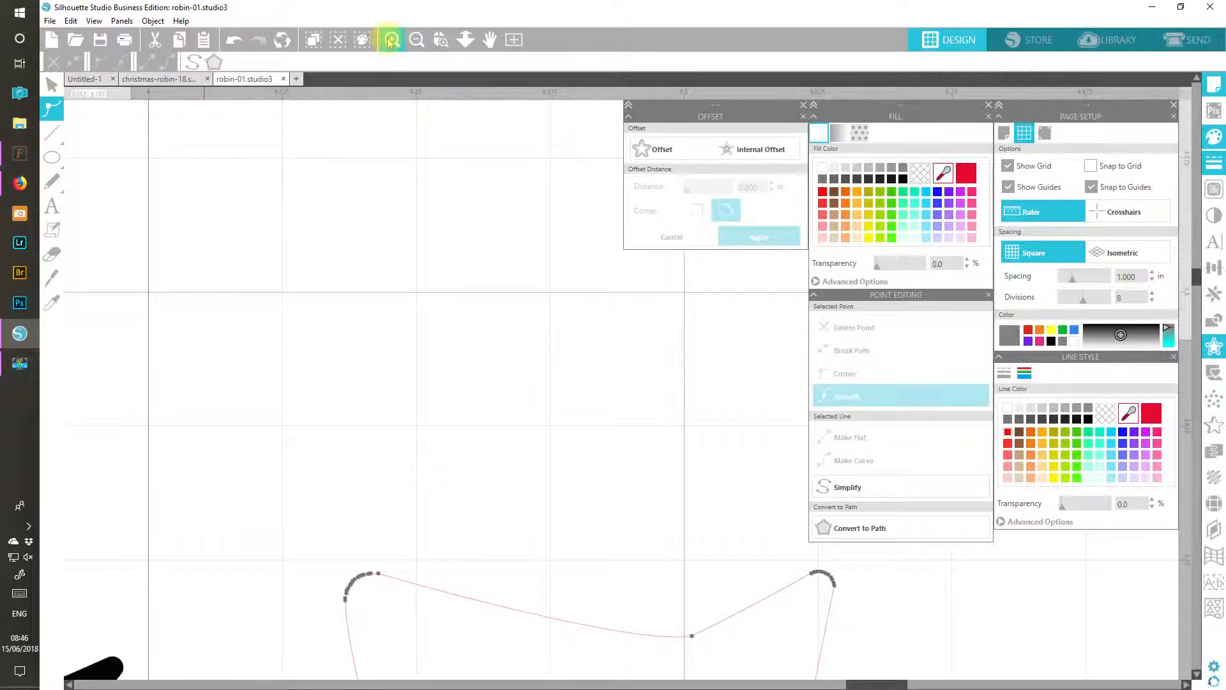
{"action": "left_click", "coordinate": [392, 40]}
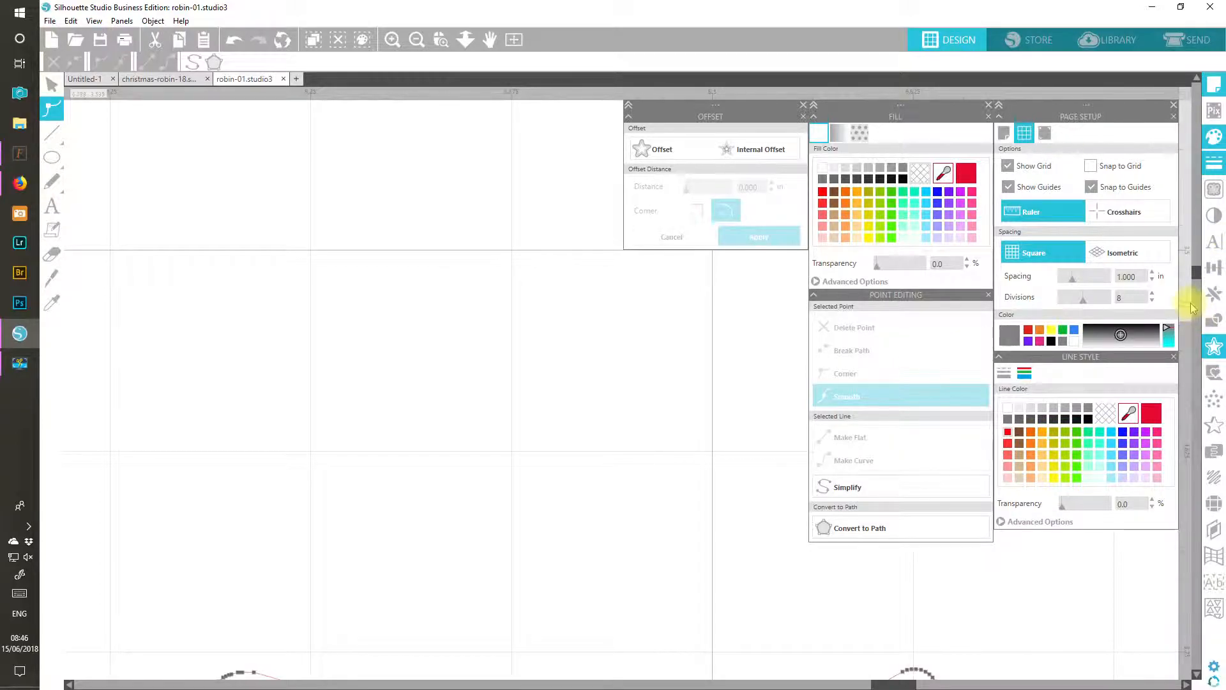
{"action": "left_click_drag", "start_coordinate": [1196, 279], "coordinate": [1196, 289]}
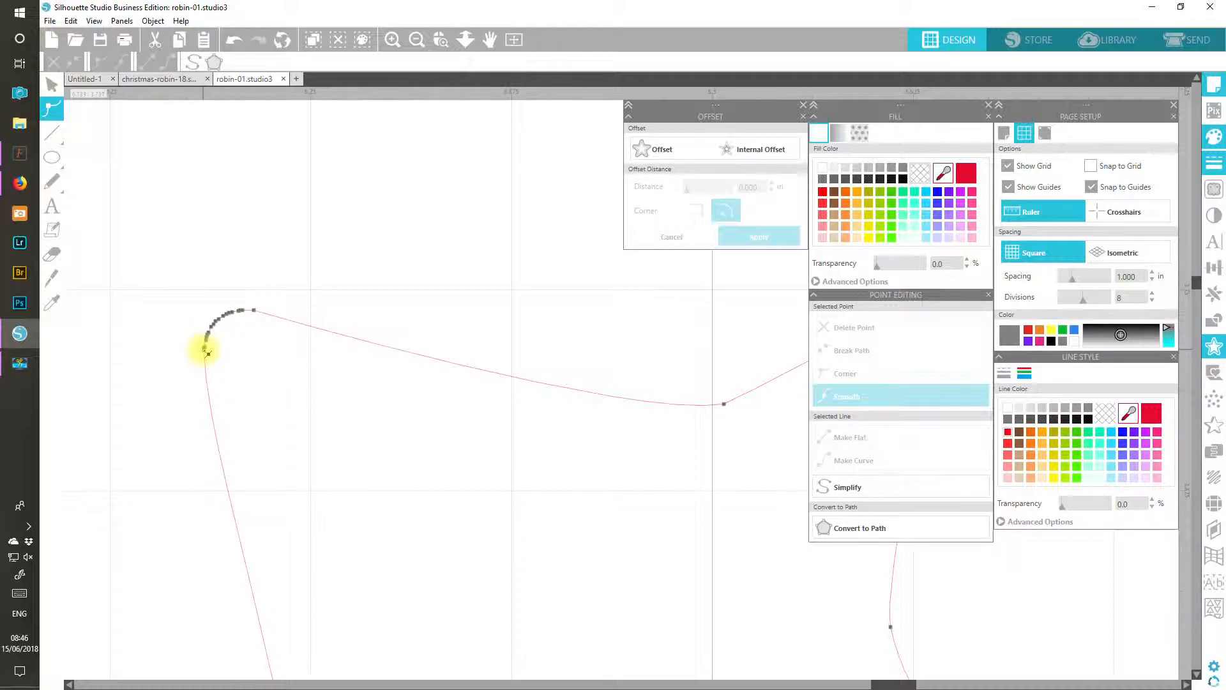
{"action": "left_click", "coordinate": [205, 351]}
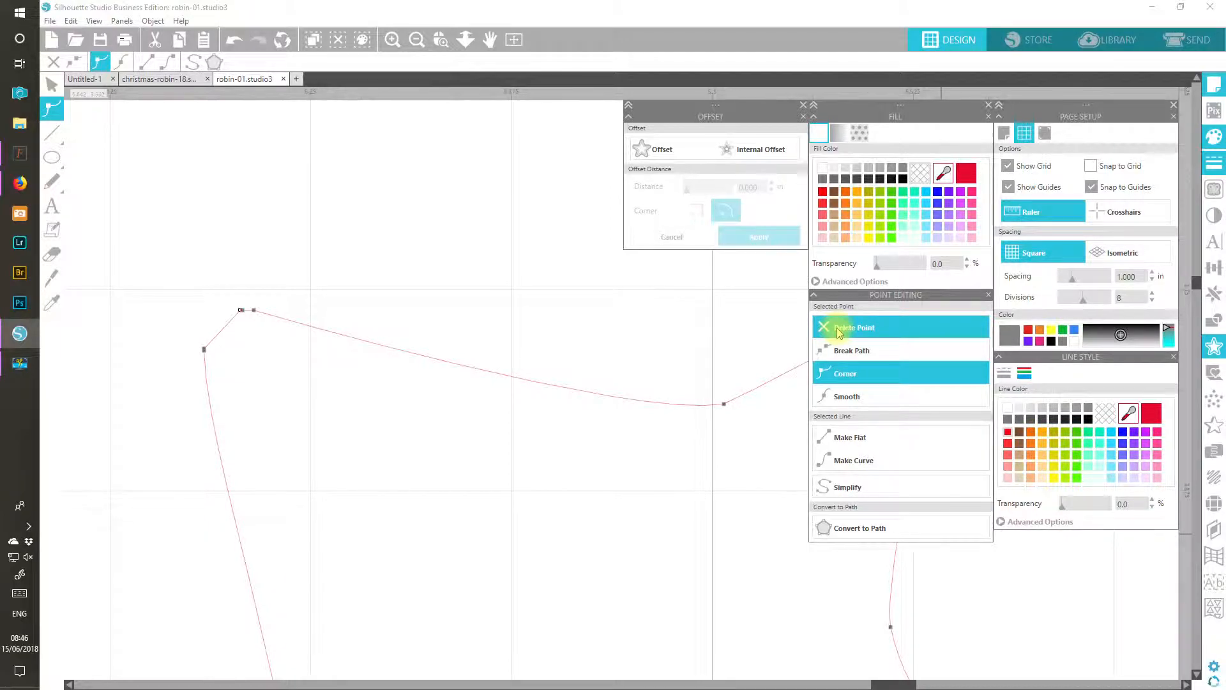
{"action": "left_click", "coordinate": [839, 332]}
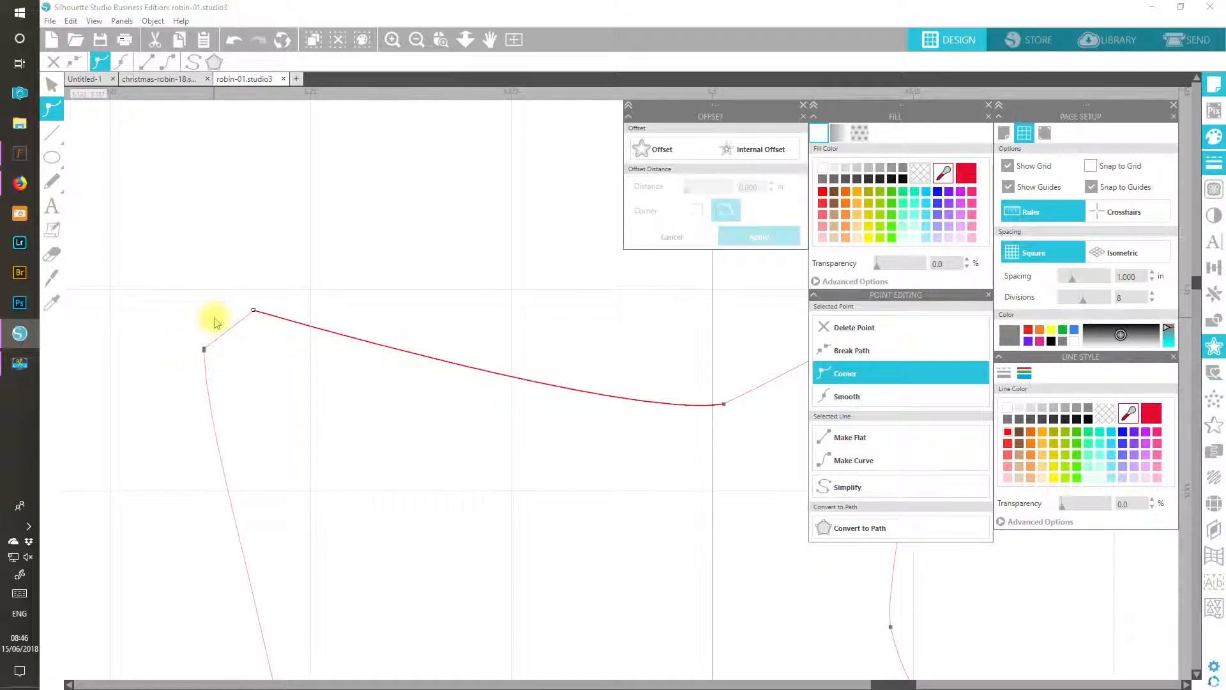
{"action": "left_click", "coordinate": [204, 351]}
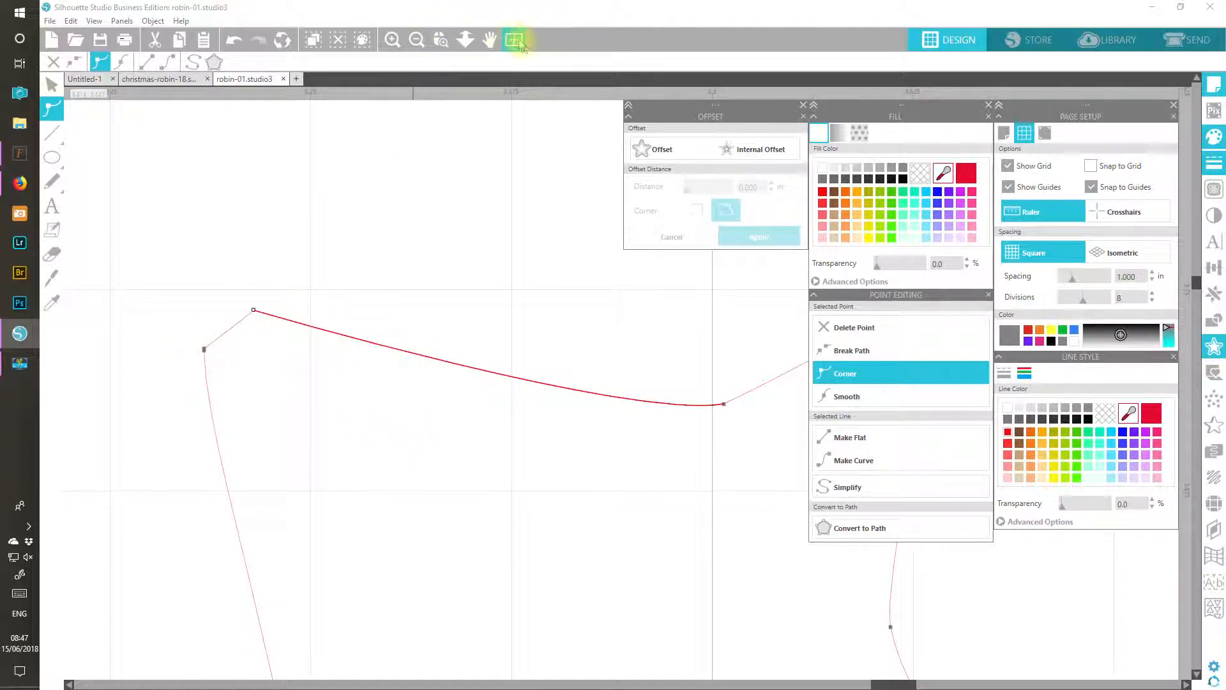
Step: Close the Offset settings and show the edit points of the plain green leaf for comparison with the offset outline
{"action": "left_click", "coordinate": [515, 40]}
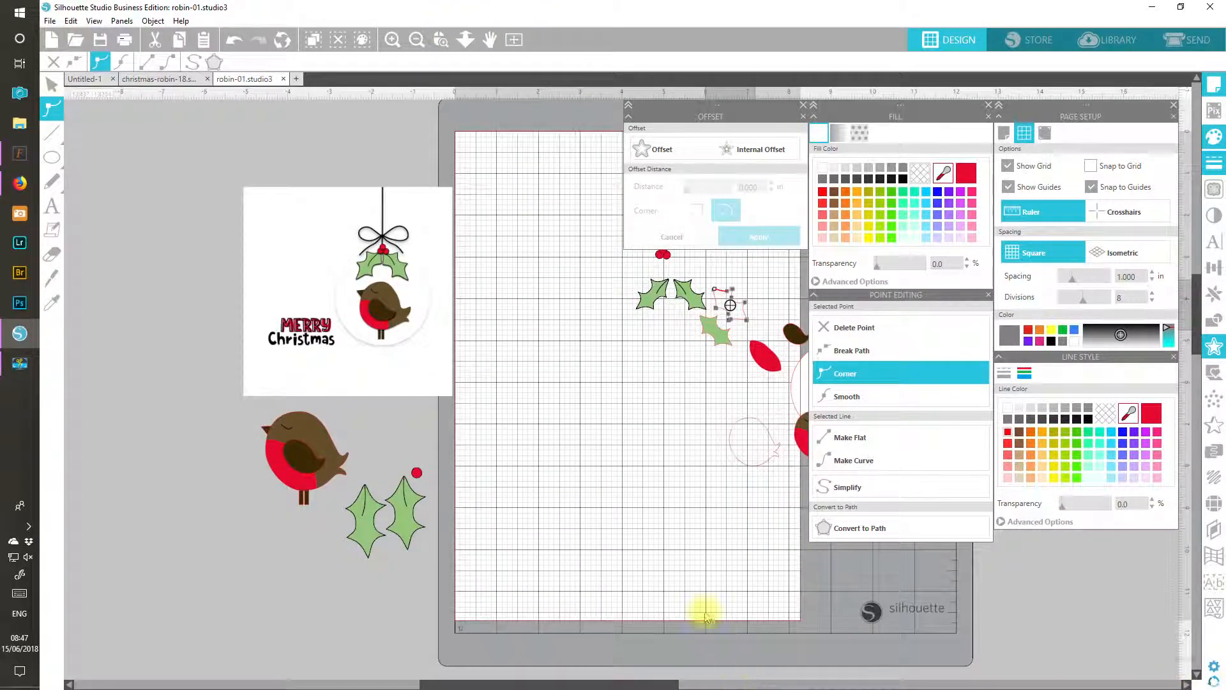
{"action": "left_click", "coordinate": [391, 40]}
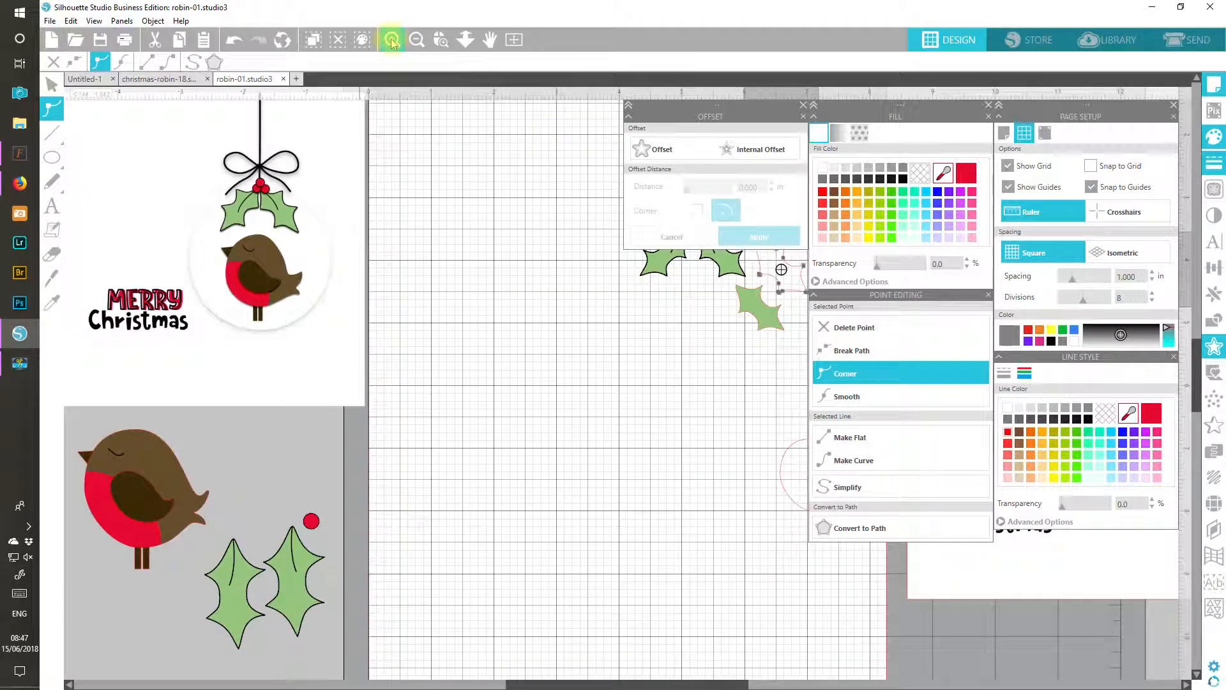
{"action": "left_click", "coordinate": [805, 106]}
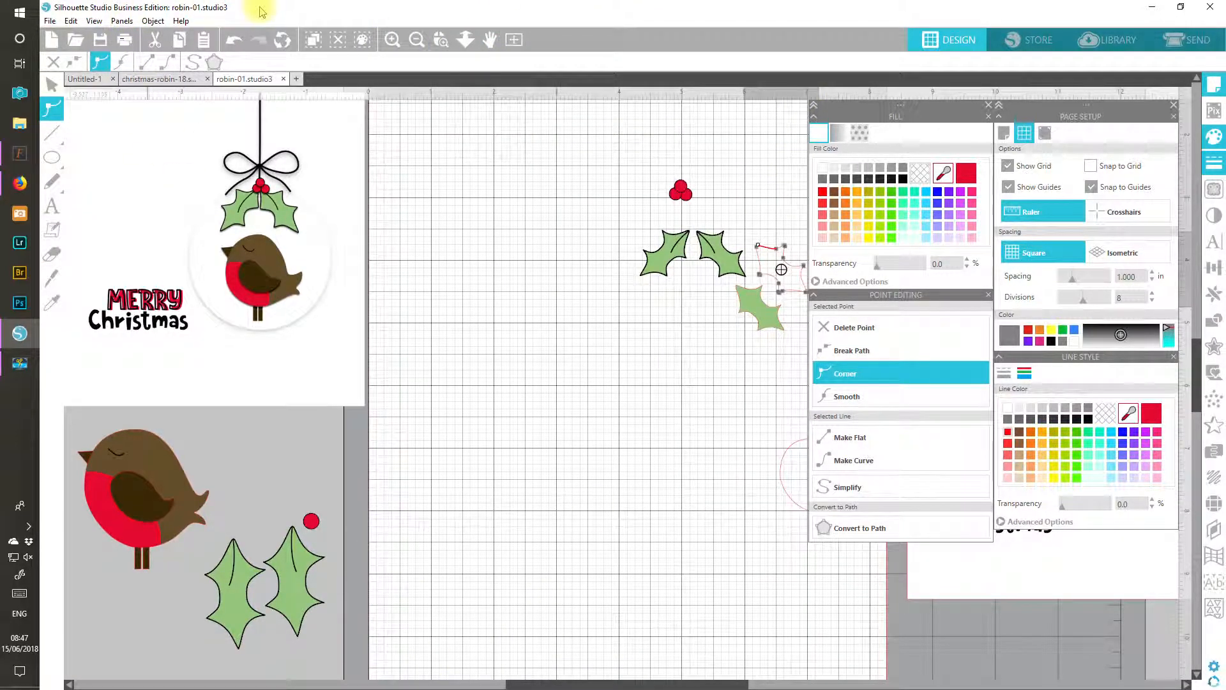
{"action": "left_click", "coordinate": [391, 40]}
{"action": "left_click", "coordinate": [391, 40]}
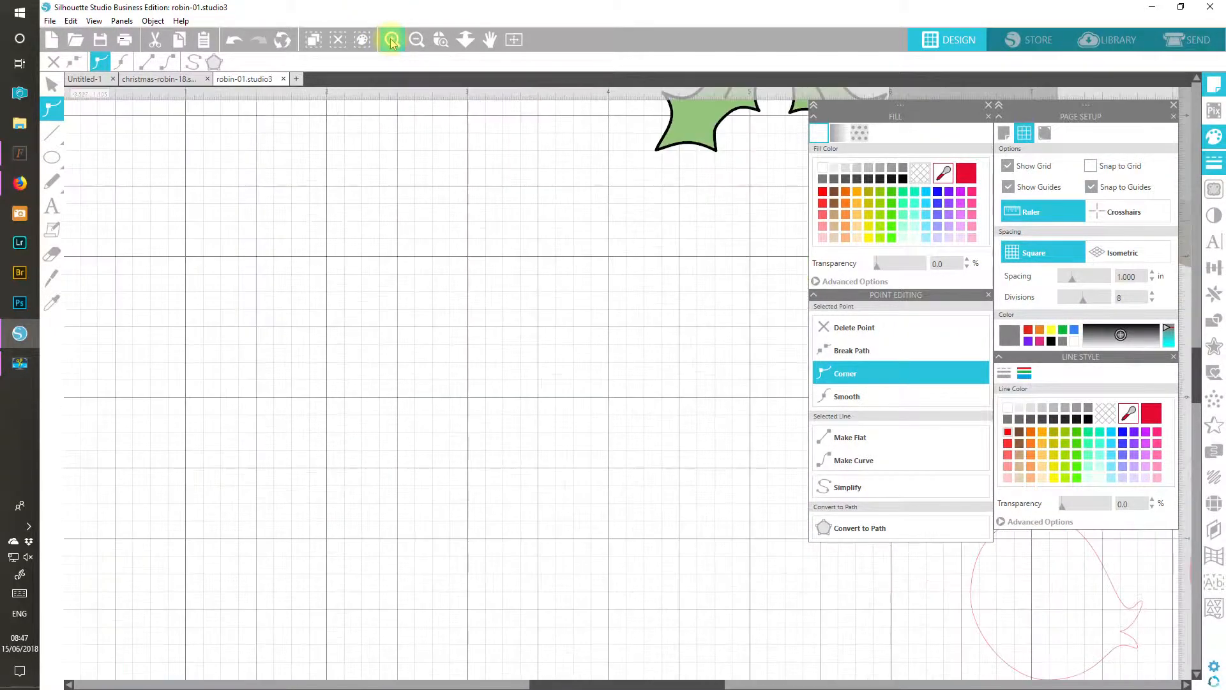
{"action": "left_click_drag", "start_coordinate": [653, 679], "coordinate": [690, 677]}
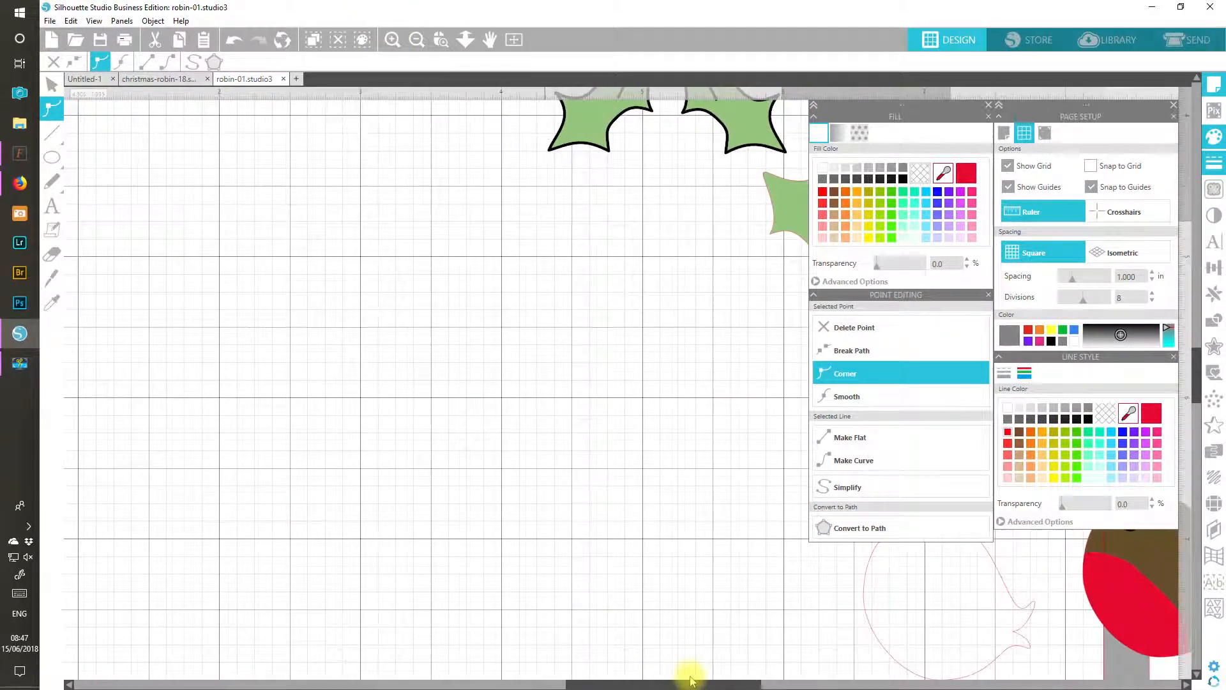
{"action": "left_click_drag", "start_coordinate": [1198, 367], "coordinate": [1212, 320]}
{"action": "left_click_drag", "start_coordinate": [684, 683], "coordinate": [735, 684]}
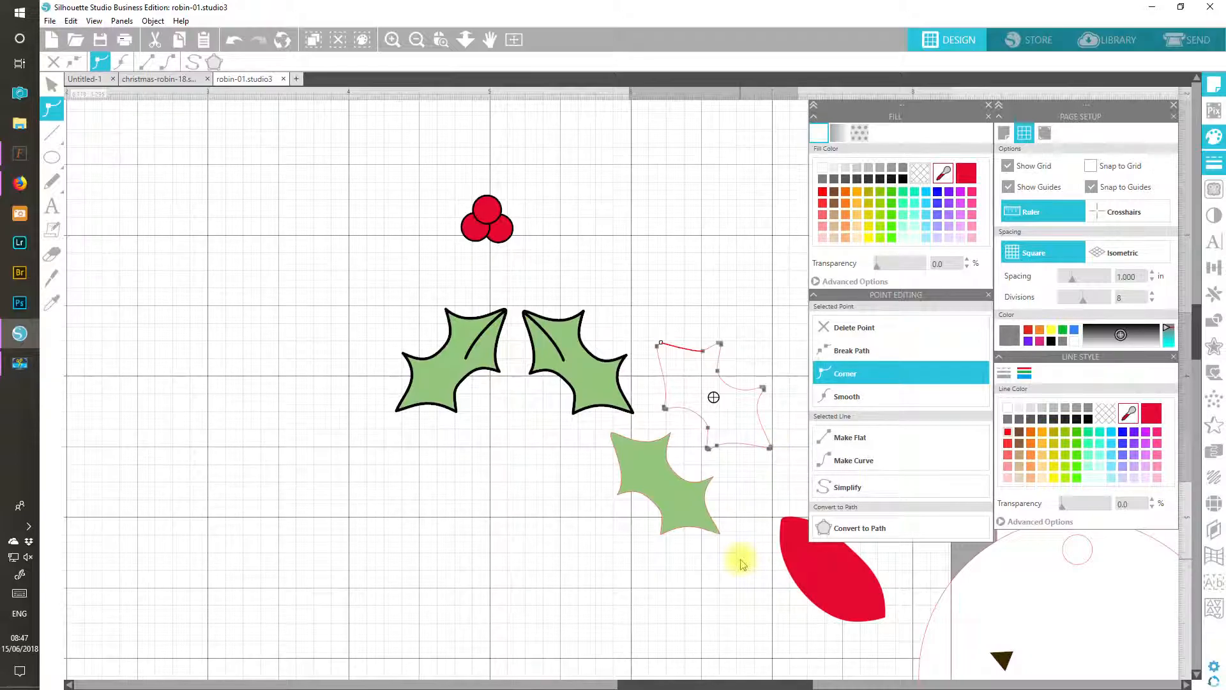
{"action": "left_click", "coordinate": [667, 497]}
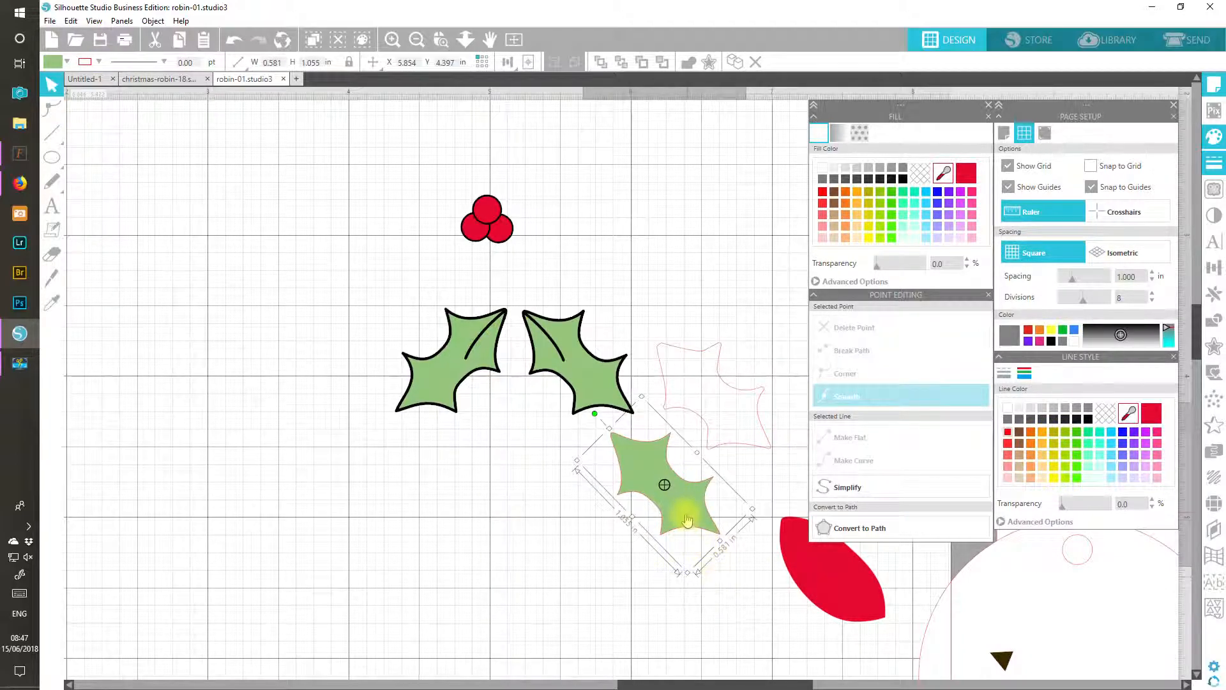
{"action": "double_click", "coordinate": [686, 517]}
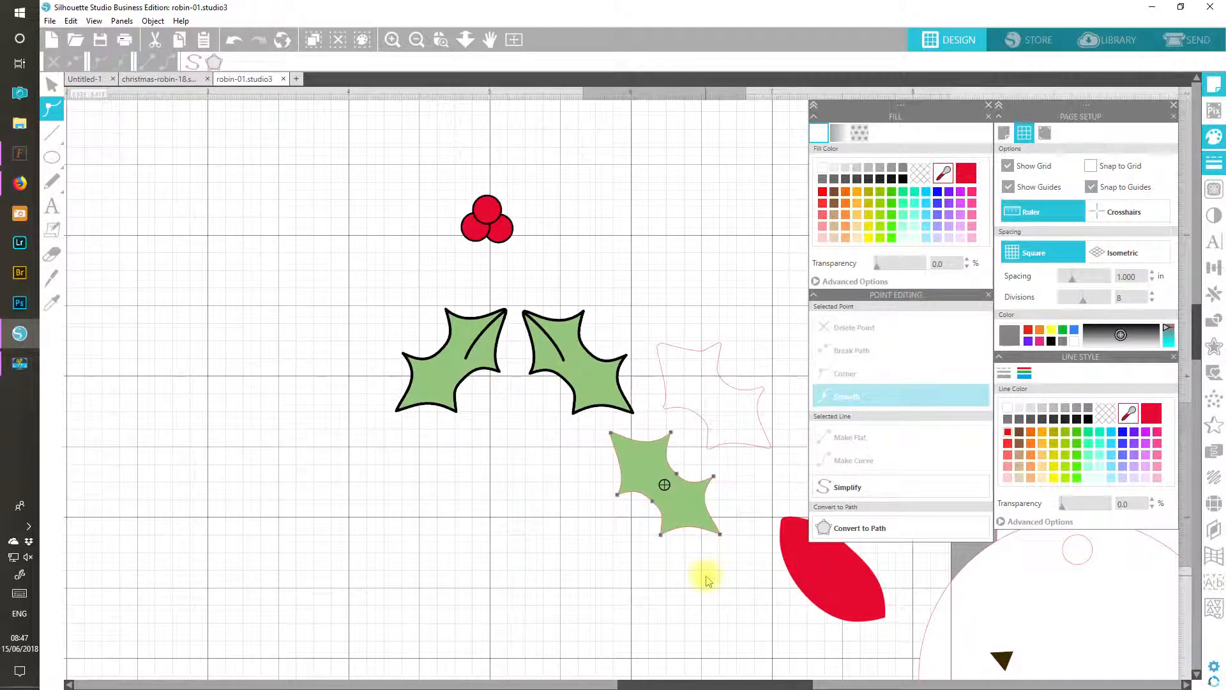
Step: Delete the offset leaf outline and move the plain green leaf up beside the detailed holly leaf
{"action": "left_click", "coordinate": [680, 352]}
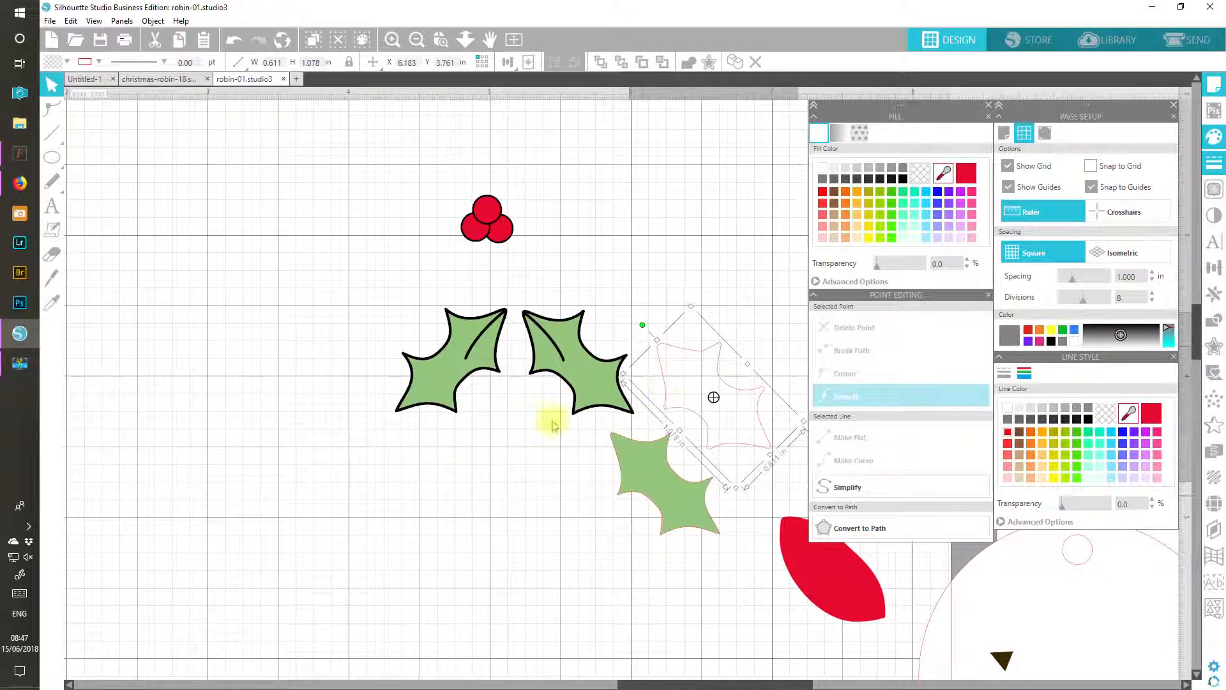
{"action": "key", "text": "Delete"}
{"action": "left_click_drag", "start_coordinate": [672, 494], "coordinate": [664, 319]}
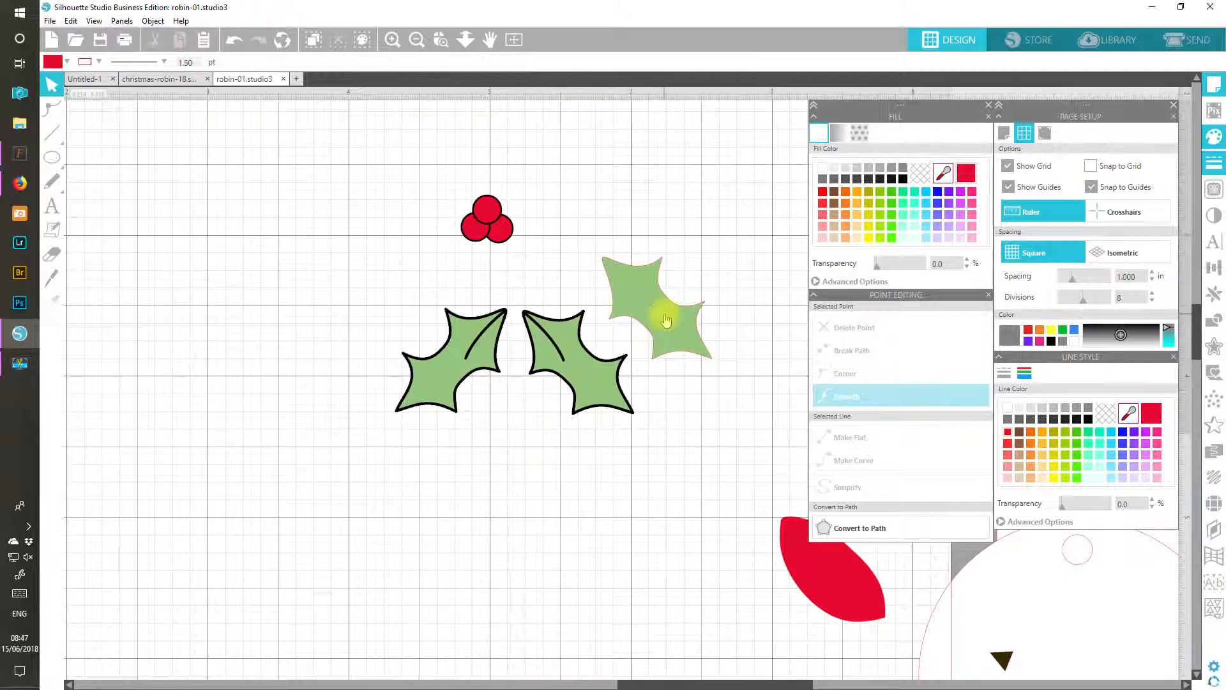
Step: Make the plain green leaf's fill transparent so only its red cut outline remains
{"action": "left_click", "coordinate": [687, 340]}
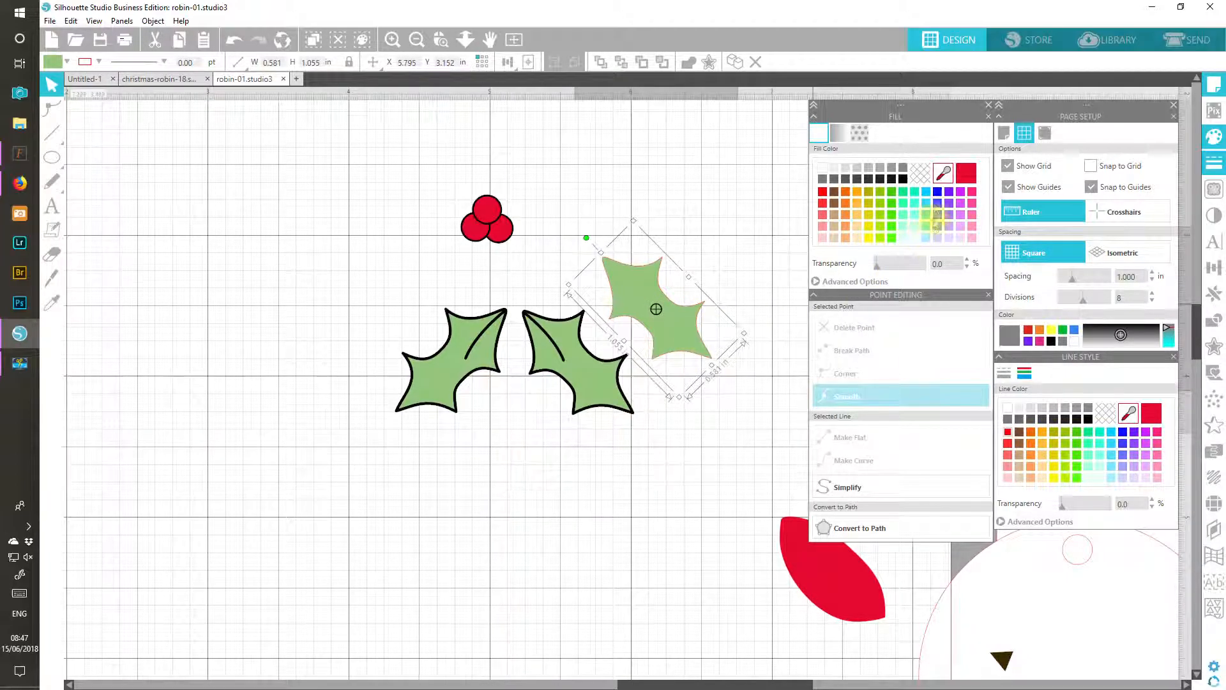
{"action": "left_click", "coordinate": [920, 173]}
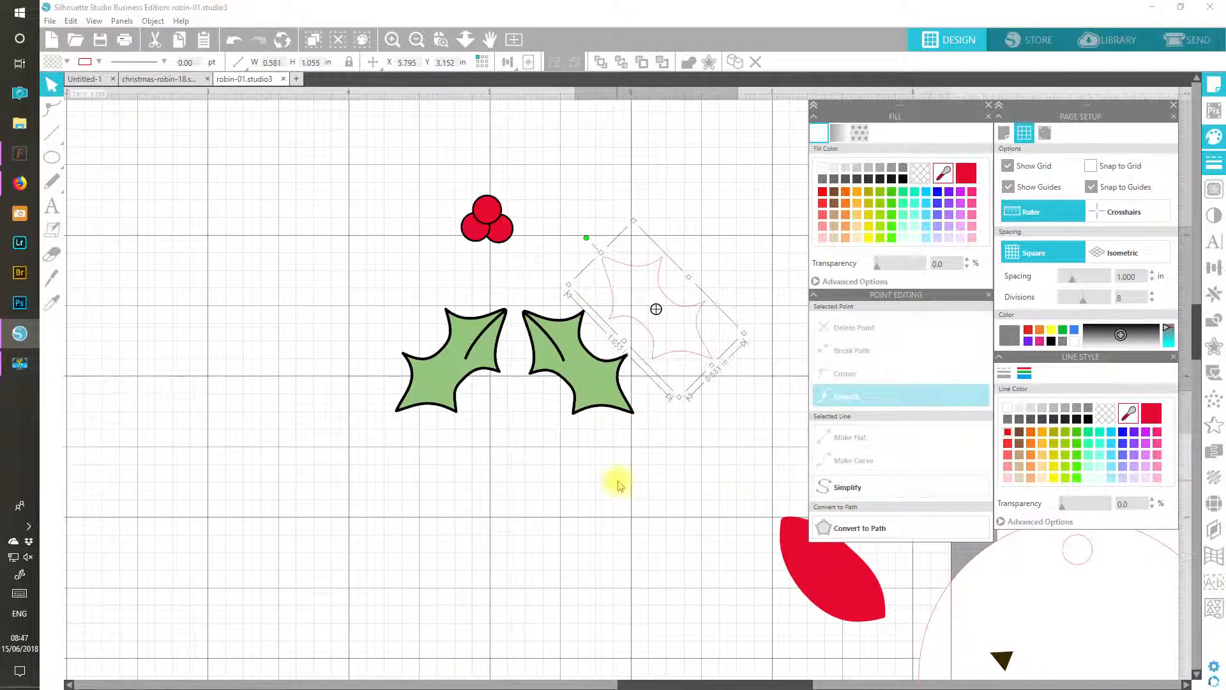
{"action": "left_click", "coordinate": [667, 424]}
Step: Move the detailed holly leaf onto the red outline, align their centers, and group the two
{"action": "left_click", "coordinate": [596, 386]}
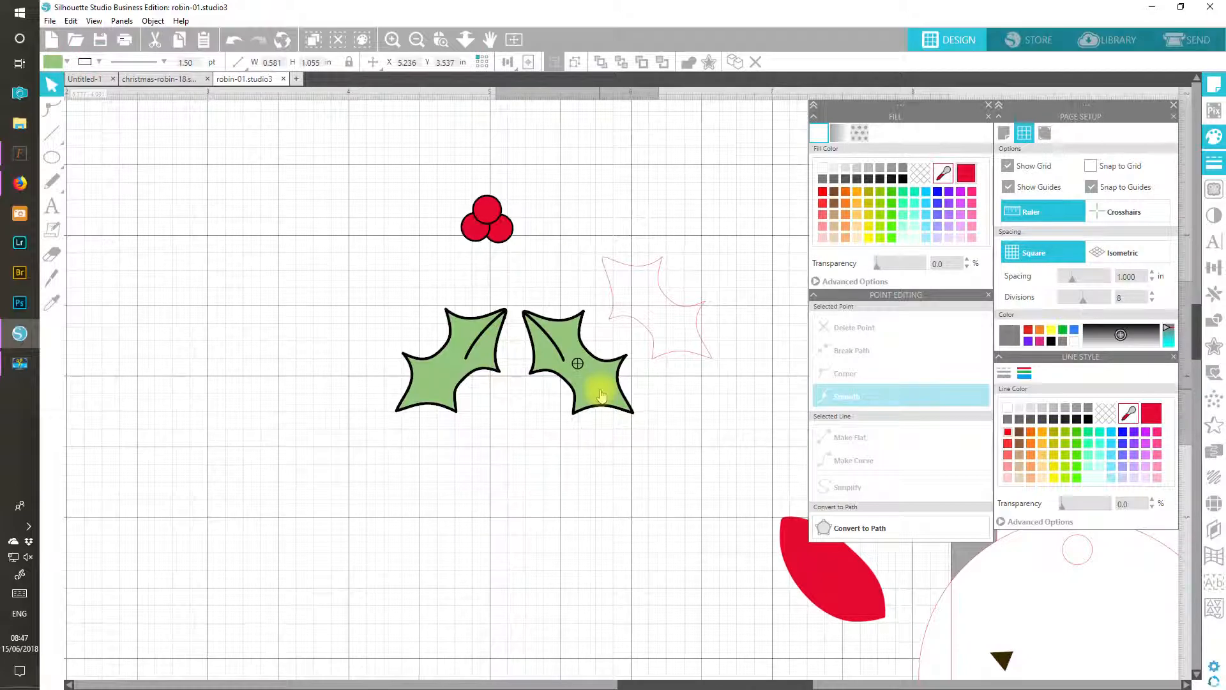
{"action": "left_click_drag", "start_coordinate": [597, 388], "coordinate": [677, 335]}
{"action": "left_click", "coordinate": [685, 350]}
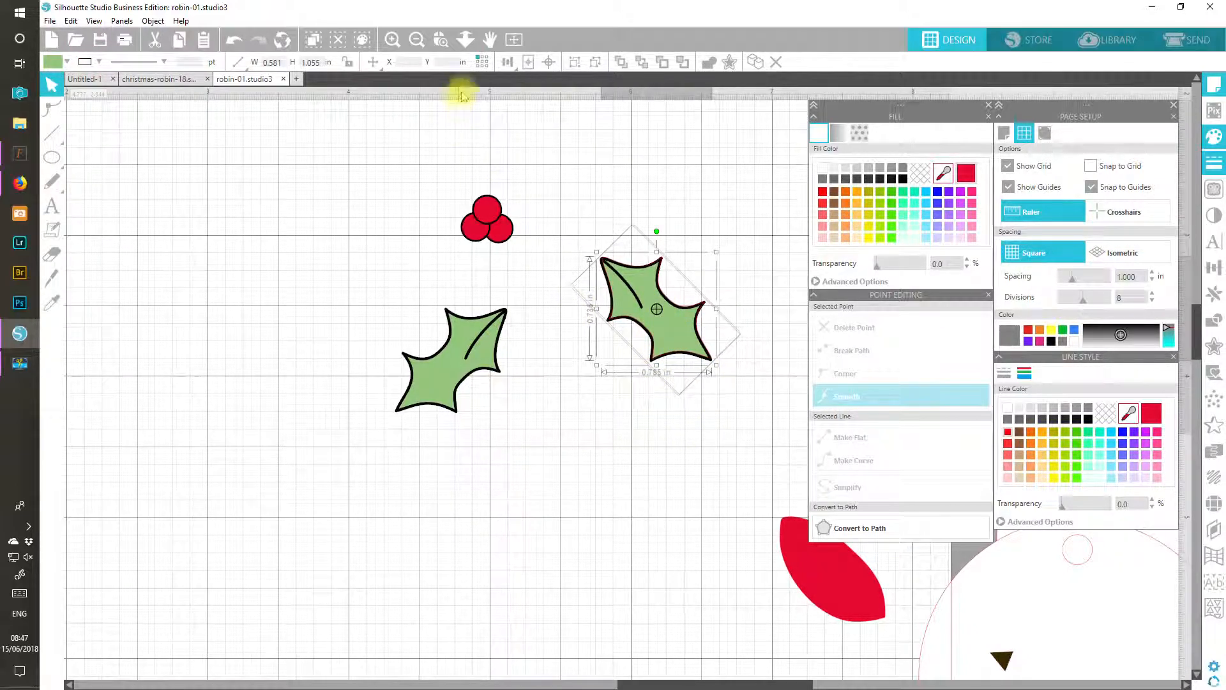
{"action": "left_click", "coordinate": [548, 63]}
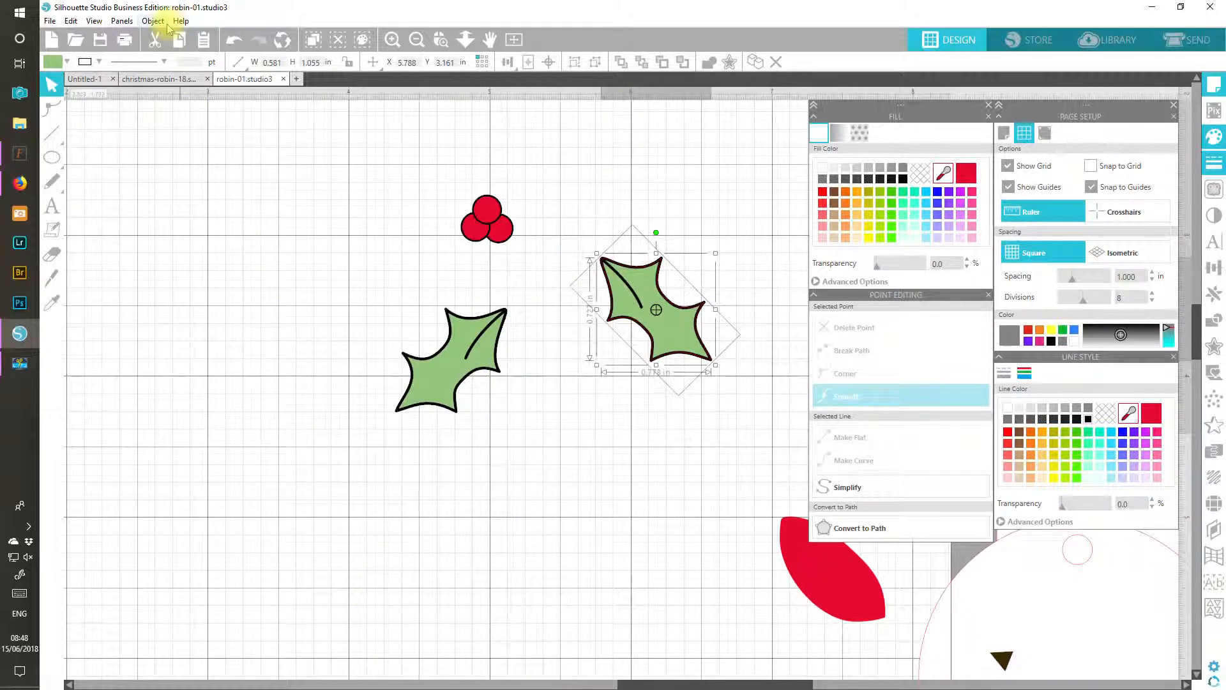
{"action": "left_click", "coordinate": [574, 62]}
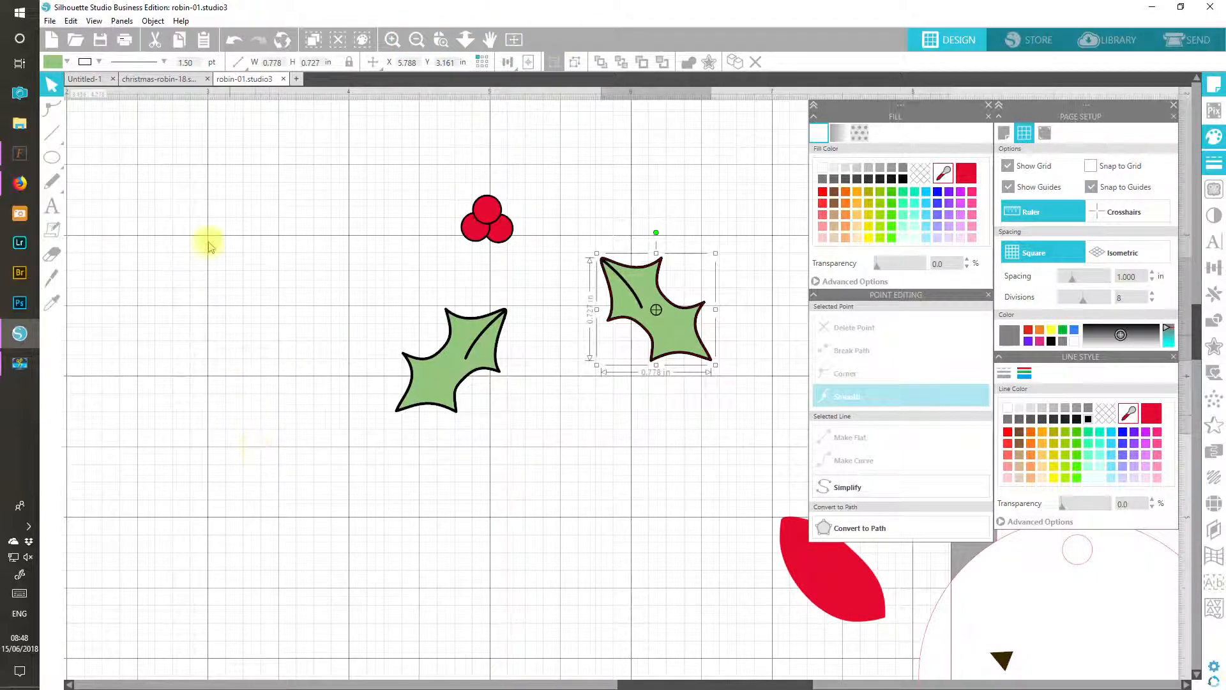
Step: Create a mirrored copy of the grouped holly leaf on its left side
{"action": "left_click", "coordinate": [153, 20]}
{"action": "mouse_move", "coordinate": [178, 93]}
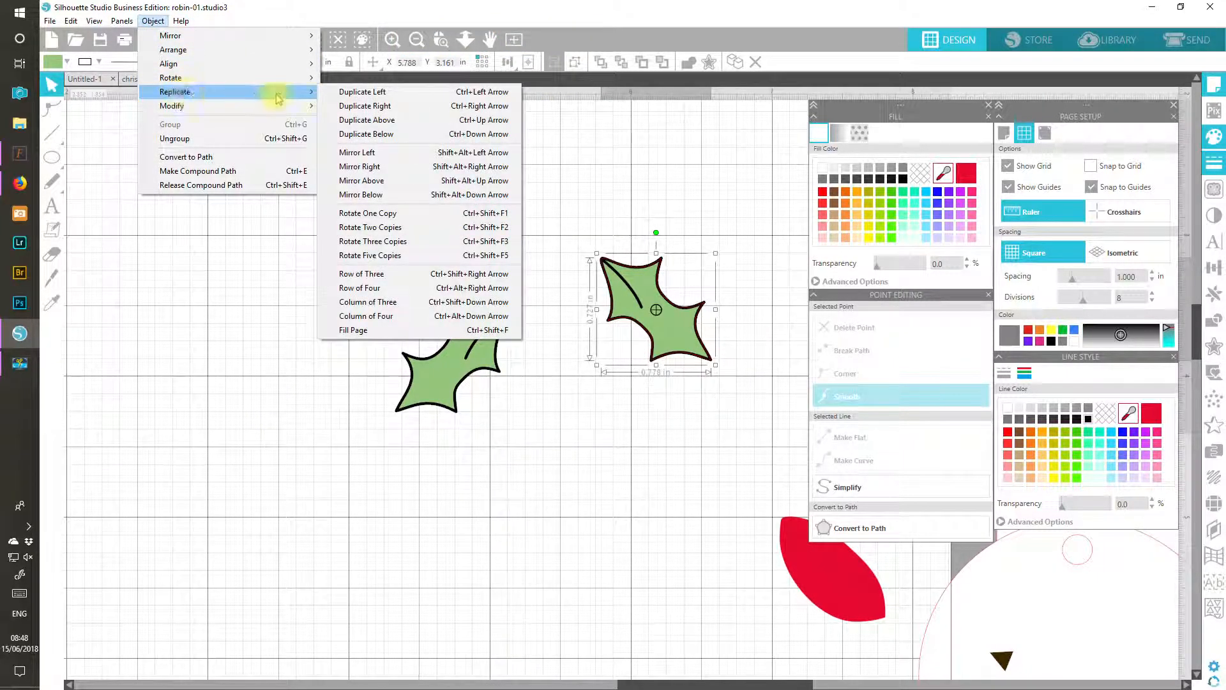
{"action": "left_click", "coordinate": [369, 153]}
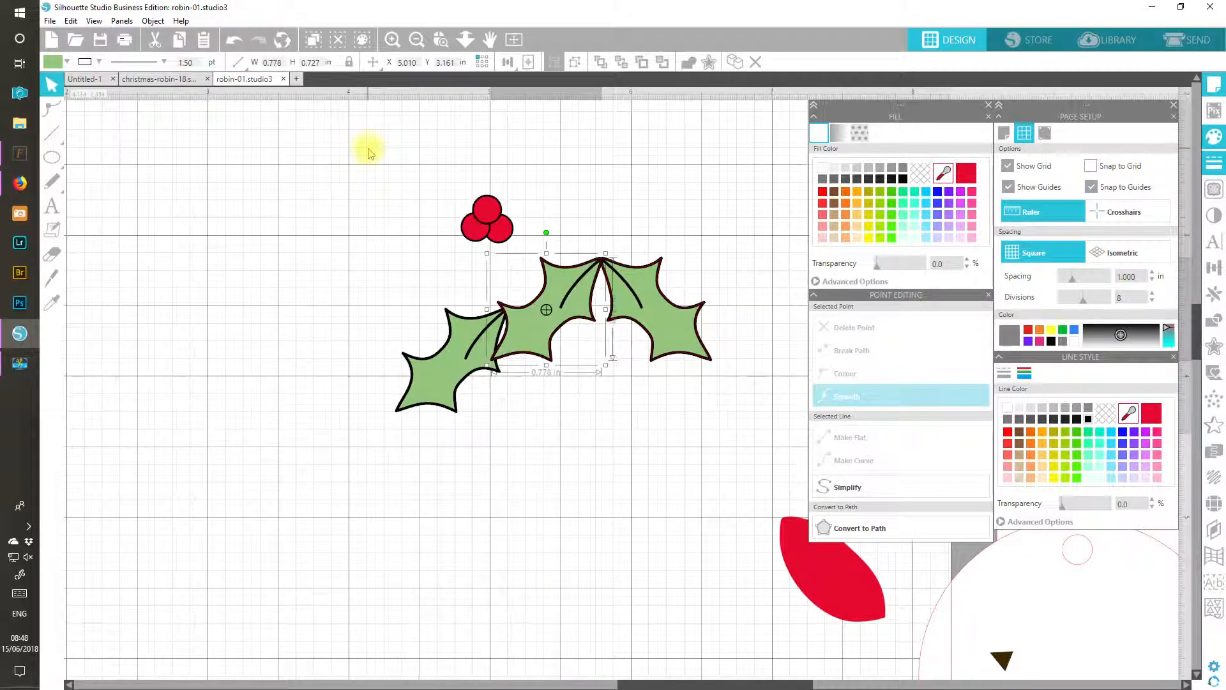
Step: Move the old left holly leaf out of the way and position the mirrored pair below the berries
{"action": "left_click_drag", "start_coordinate": [454, 372], "coordinate": [86, 582]}
{"action": "left_click", "coordinate": [418, 458]}
{"action": "left_click_drag", "start_coordinate": [546, 320], "coordinate": [489, 380]}
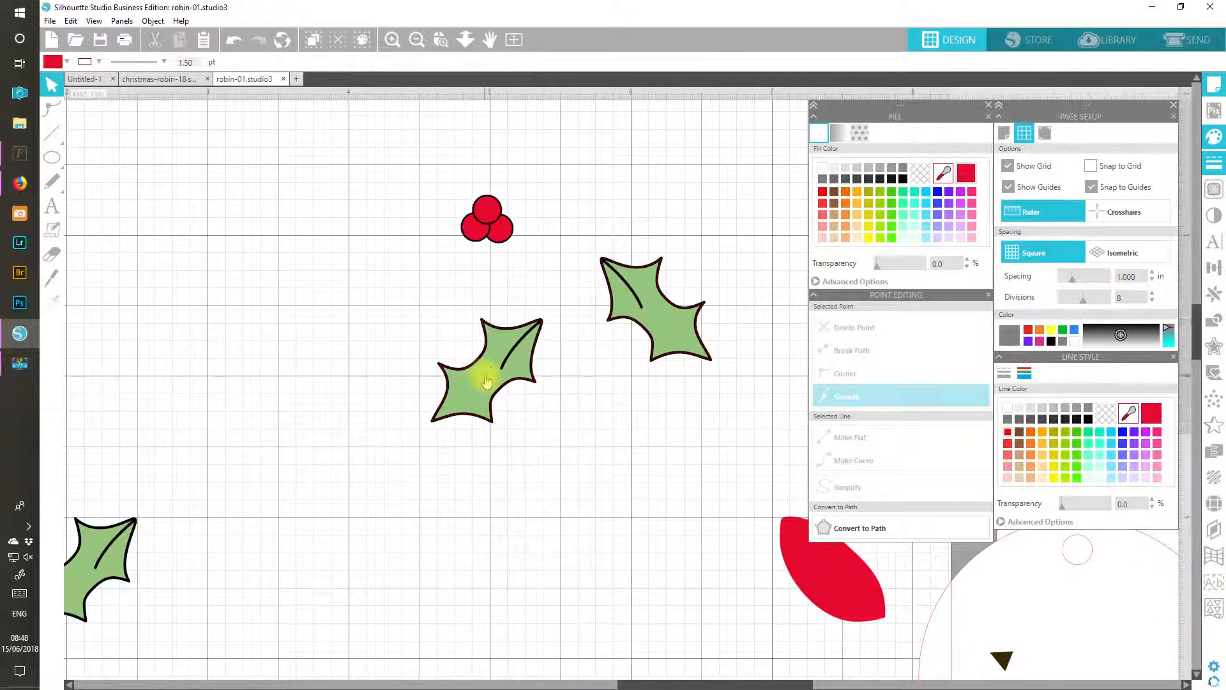
{"action": "left_click_drag", "start_coordinate": [661, 331], "coordinate": [621, 391]}
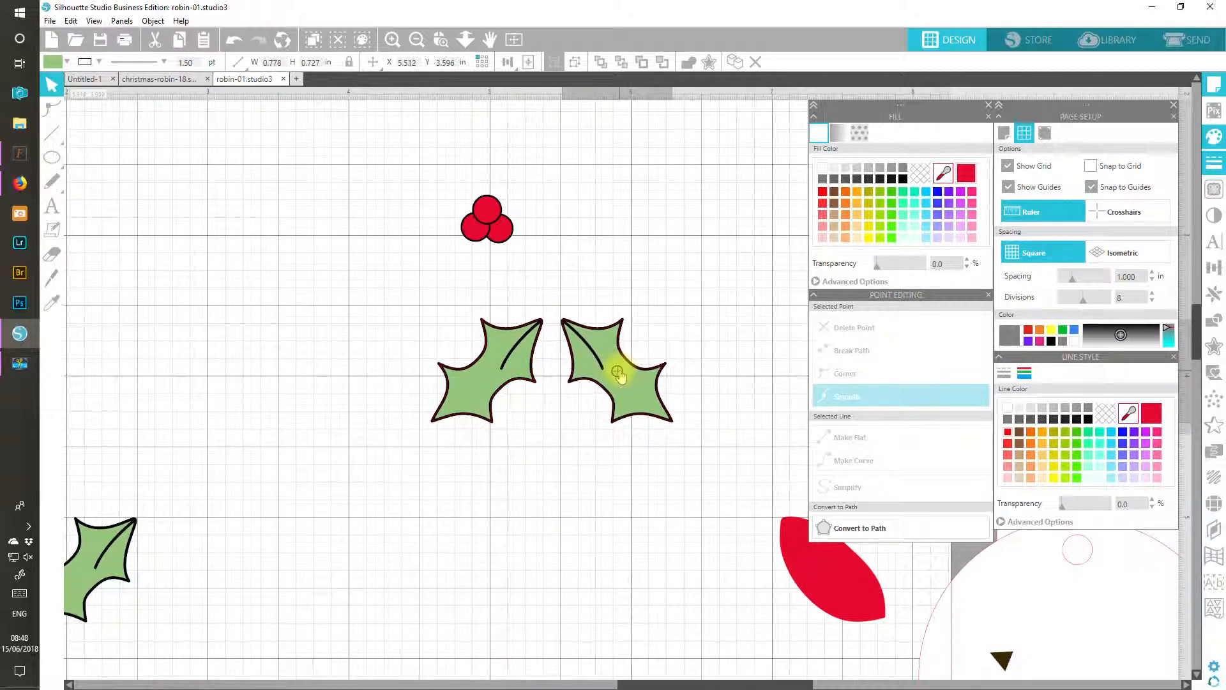
{"action": "left_click", "coordinate": [383, 578]}
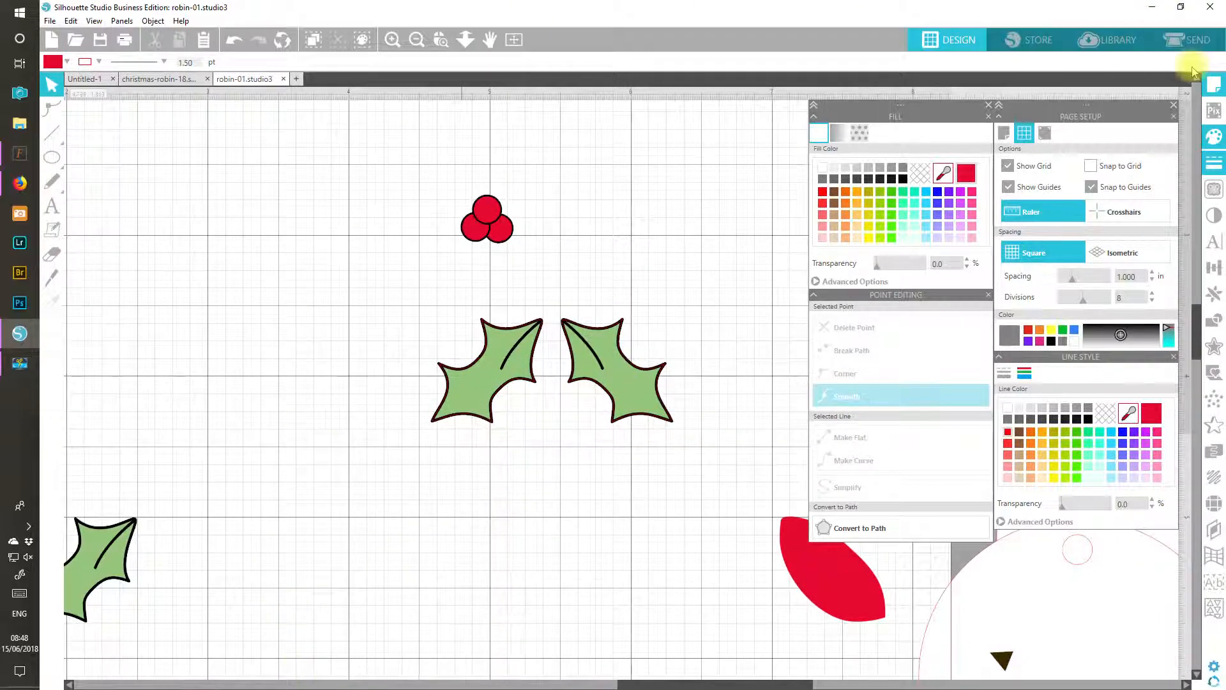
Step: Set the cut job to work by line color, ordering red first and black second
{"action": "left_click", "coordinate": [1182, 40]}
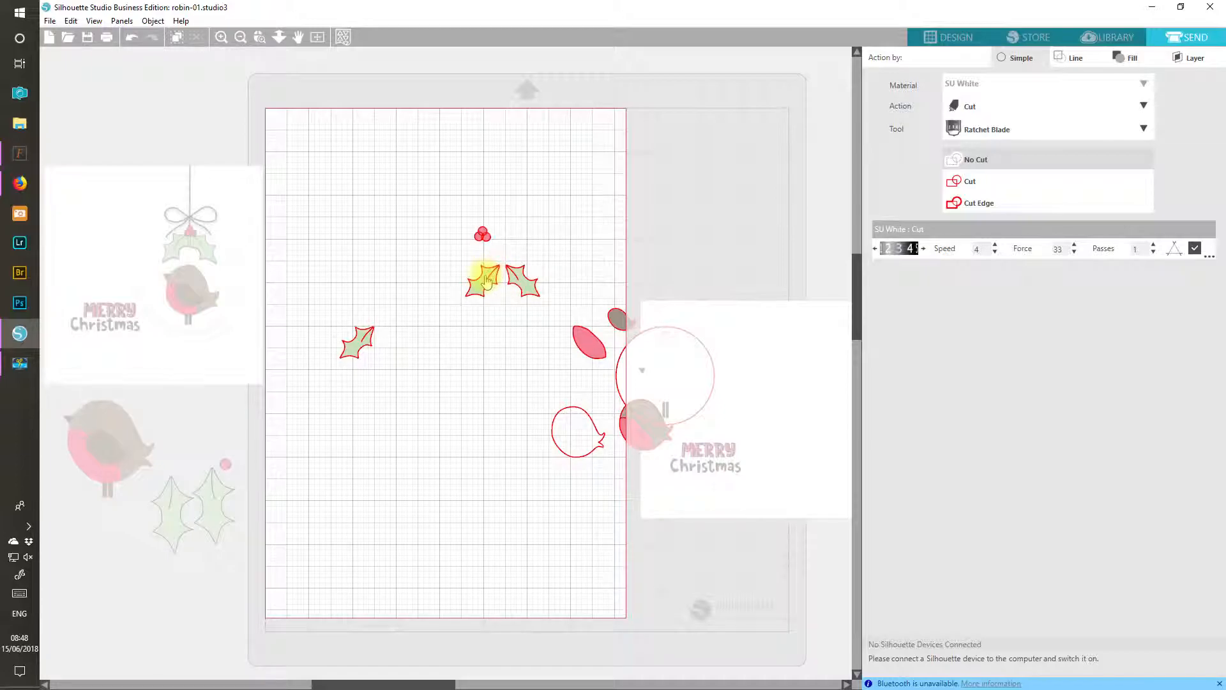
{"action": "left_click", "coordinate": [1075, 59]}
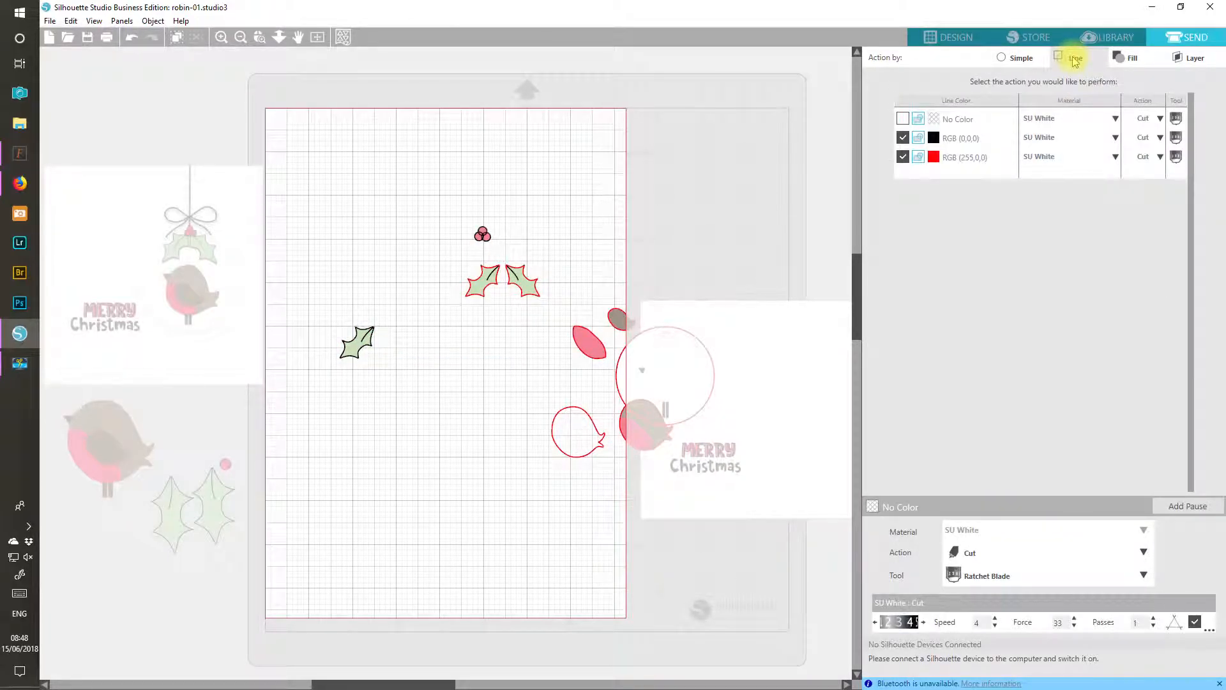
{"action": "left_click_drag", "start_coordinate": [966, 163], "coordinate": [966, 123]}
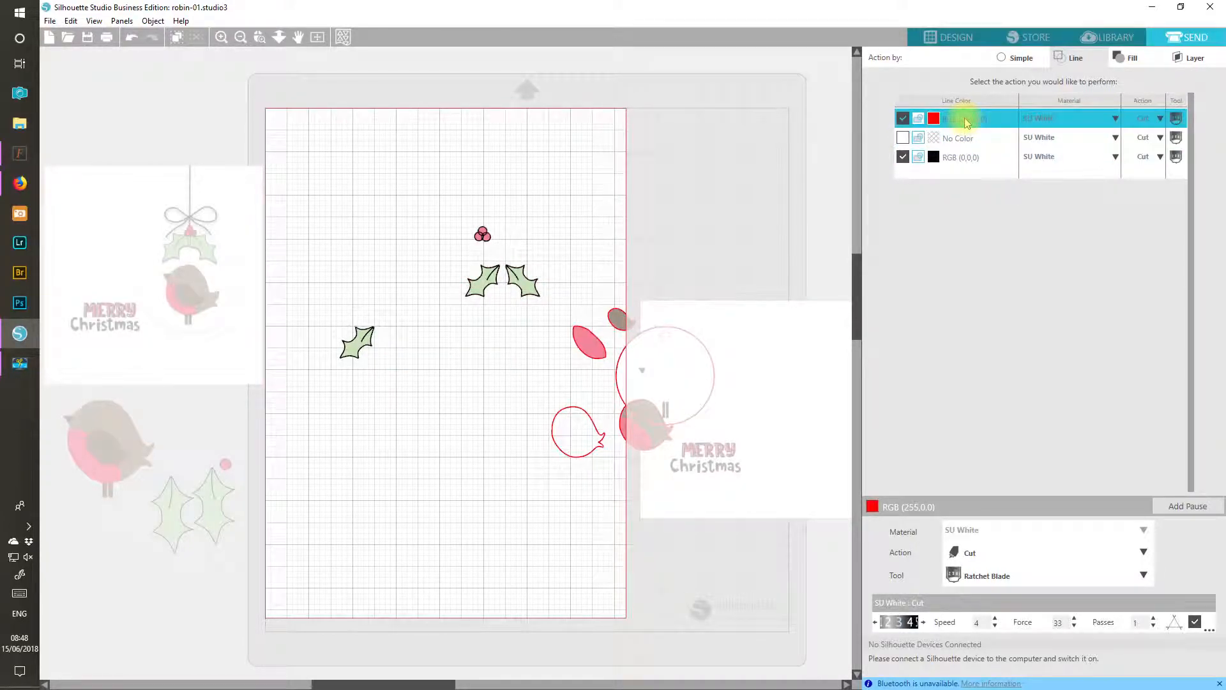
{"action": "left_click_drag", "start_coordinate": [933, 157], "coordinate": [937, 134]}
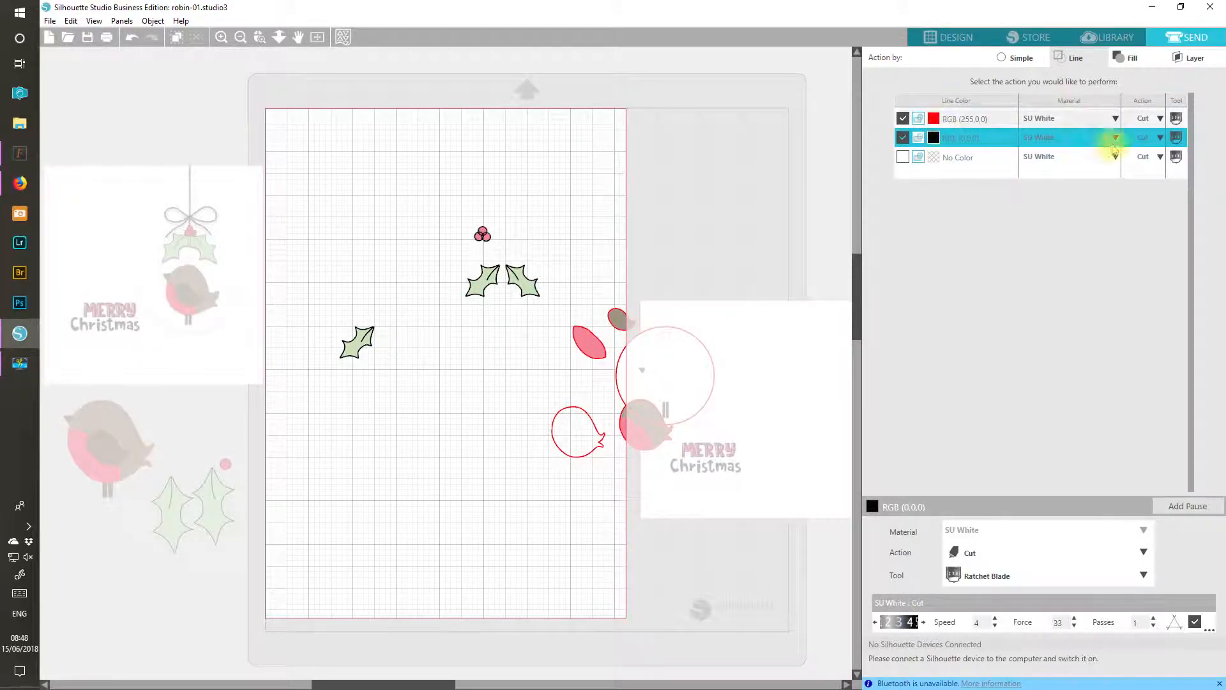
Step: Turn off cutting for the black RGB (0,0,0) lines, keeping their action as Cut, and return to the design view
{"action": "left_click", "coordinate": [1160, 137]}
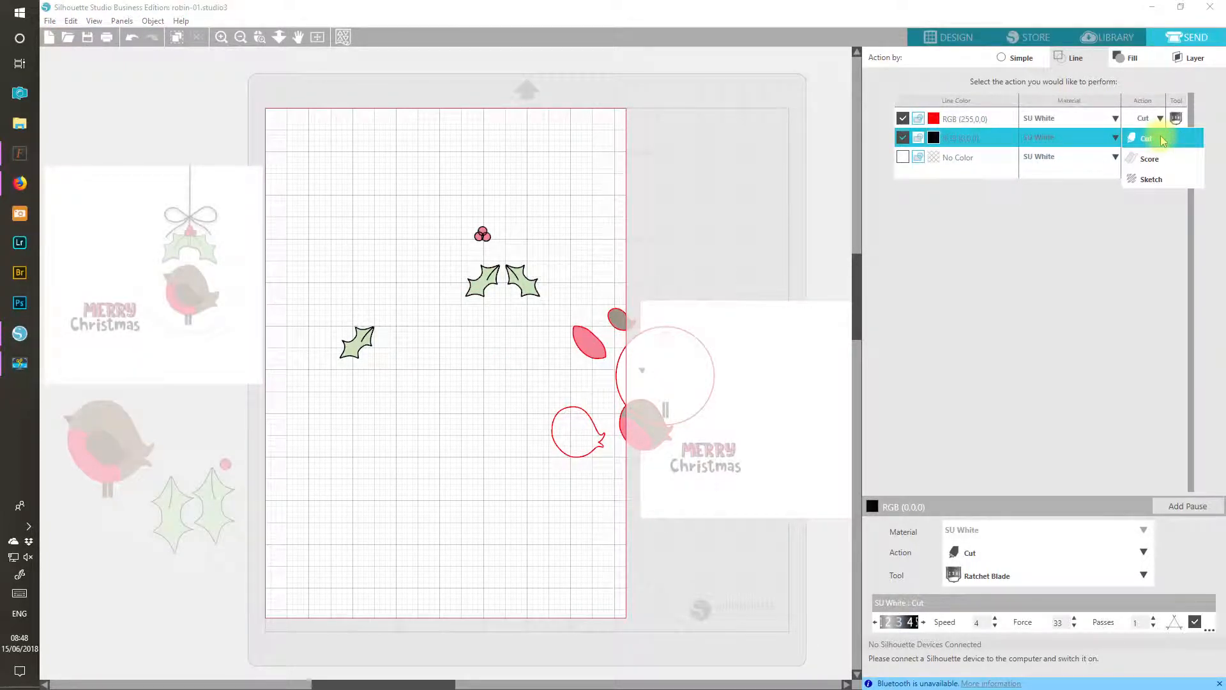
{"action": "left_click", "coordinate": [1161, 140]}
{"action": "left_click", "coordinate": [904, 138]}
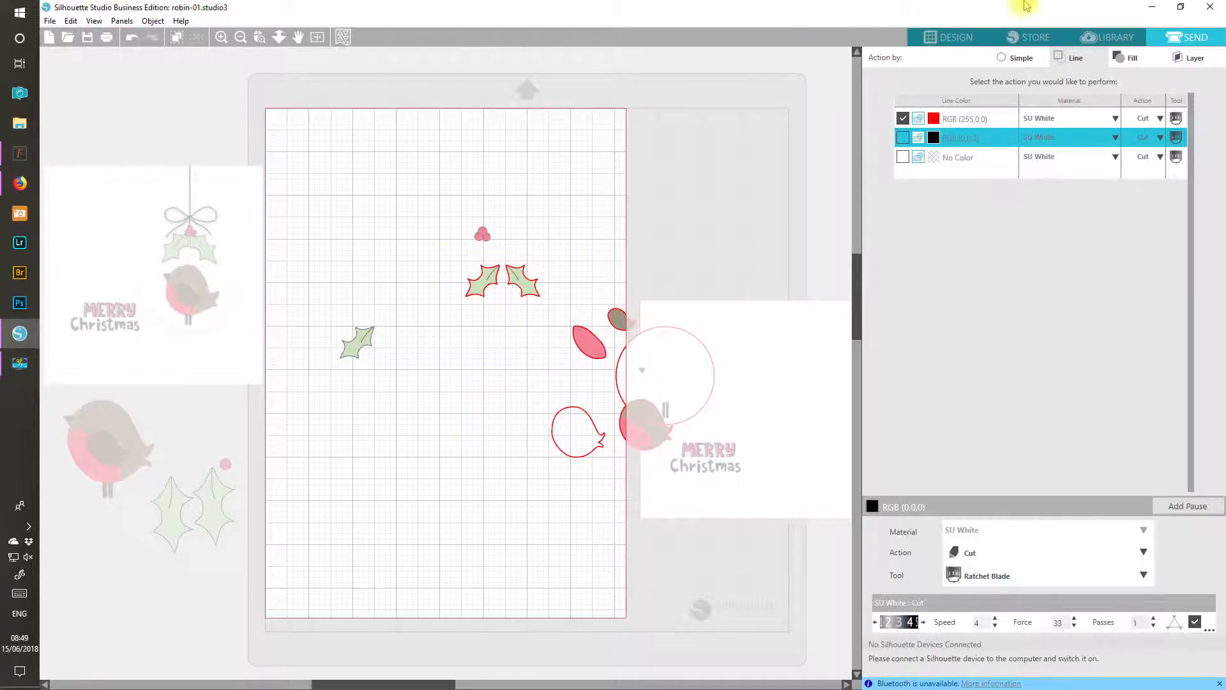
{"action": "left_click", "coordinate": [951, 38]}
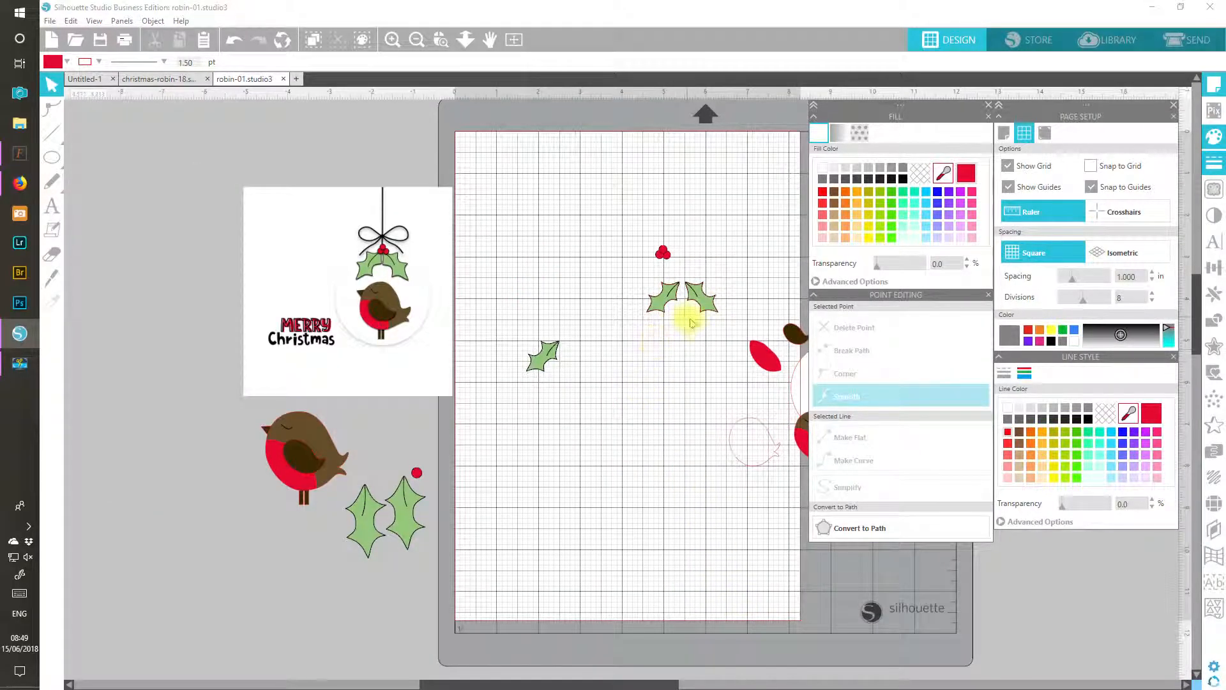
Step: Move the mirrored holly pair to the lower part of the page and spread the three overlapping red berries apart
{"action": "left_click_drag", "start_coordinate": [665, 287], "coordinate": [722, 506]}
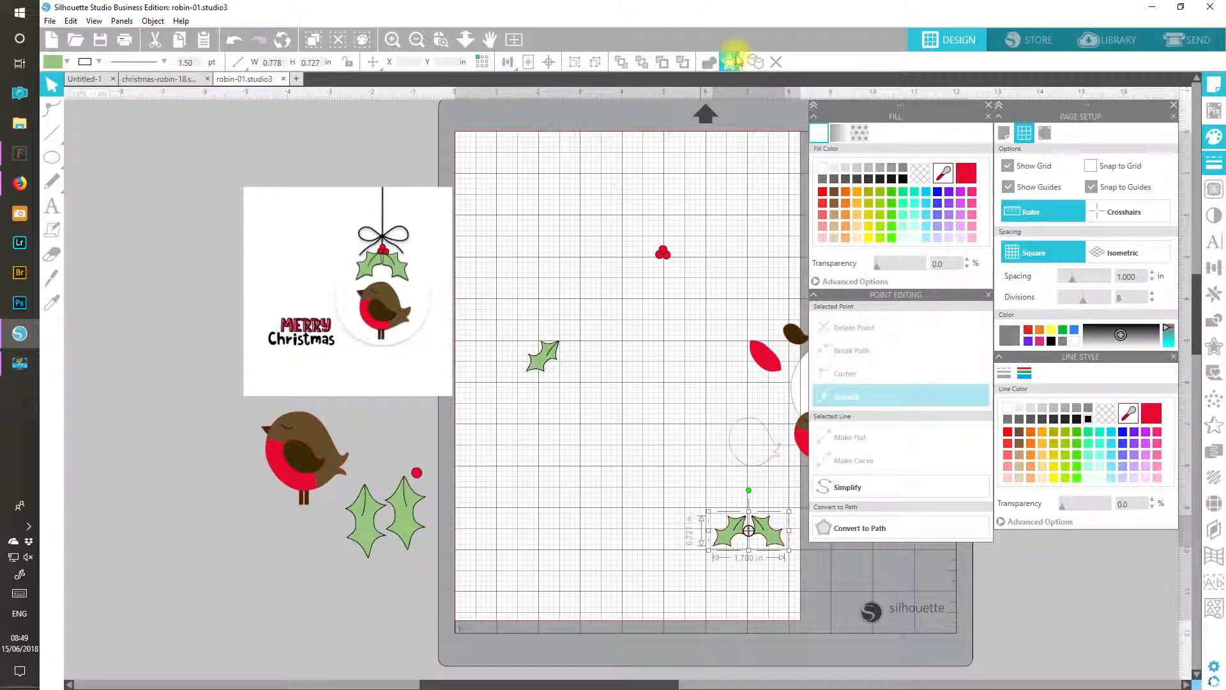
{"action": "left_click", "coordinate": [440, 40]}
{"action": "left_click", "coordinate": [633, 224]}
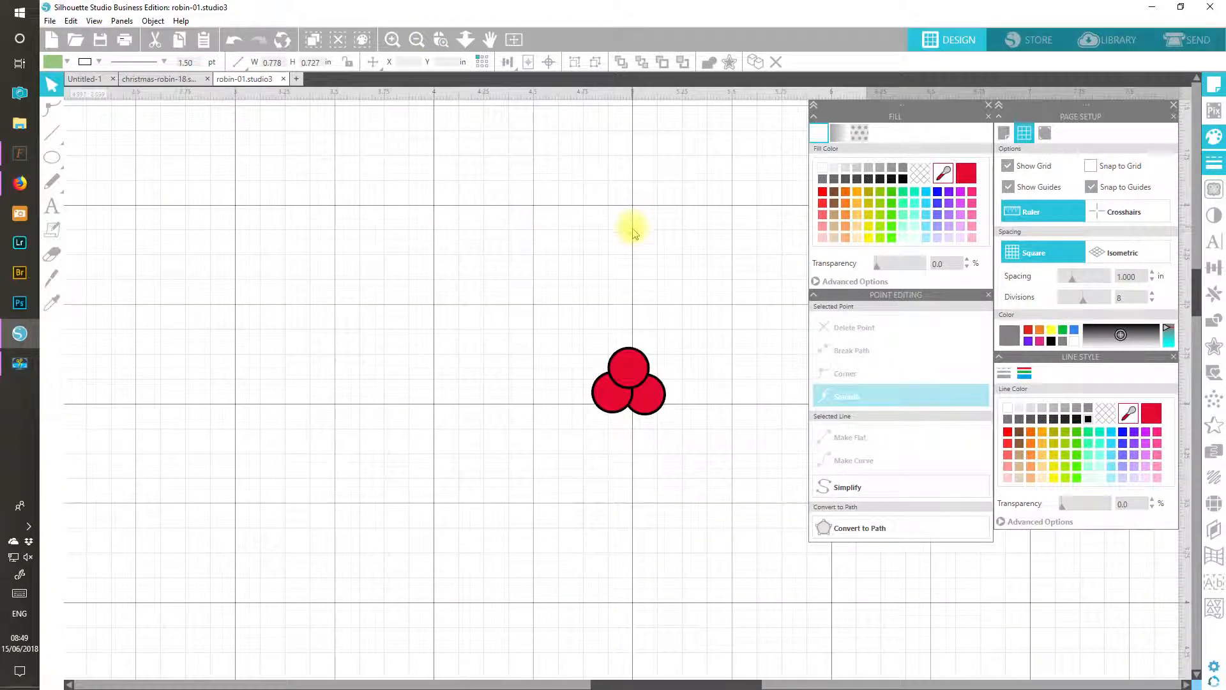
{"action": "left_click_drag", "start_coordinate": [616, 281], "coordinate": [630, 353]}
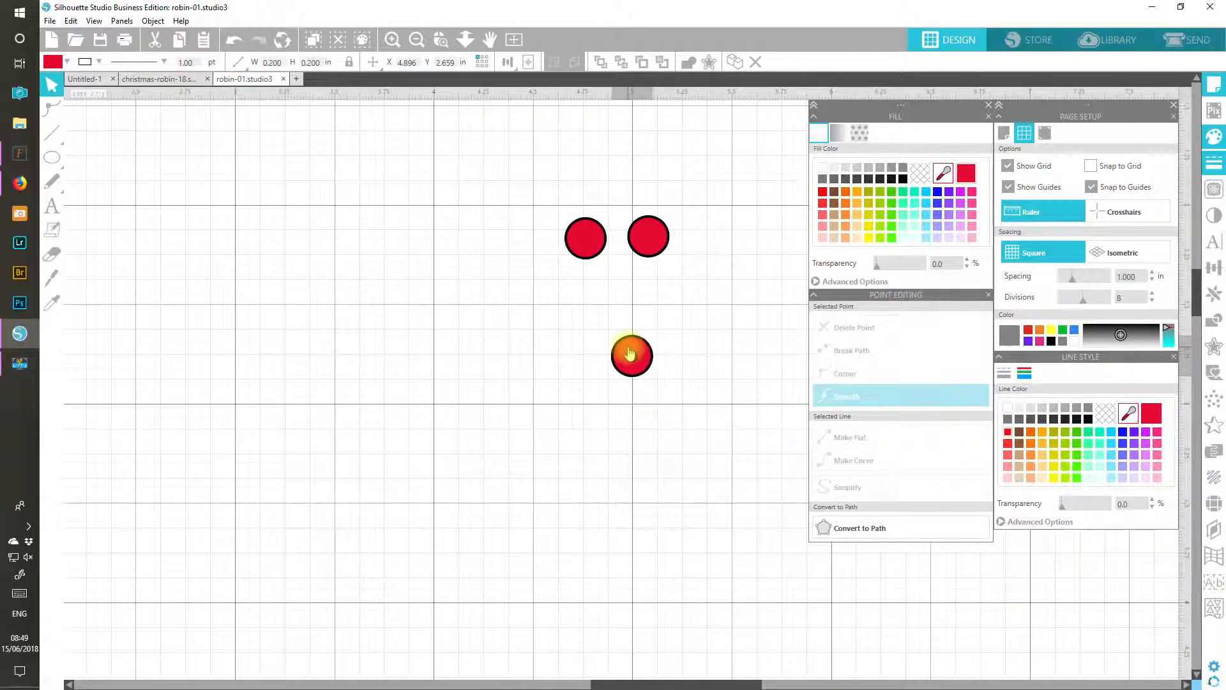
{"action": "left_click", "coordinate": [637, 409]}
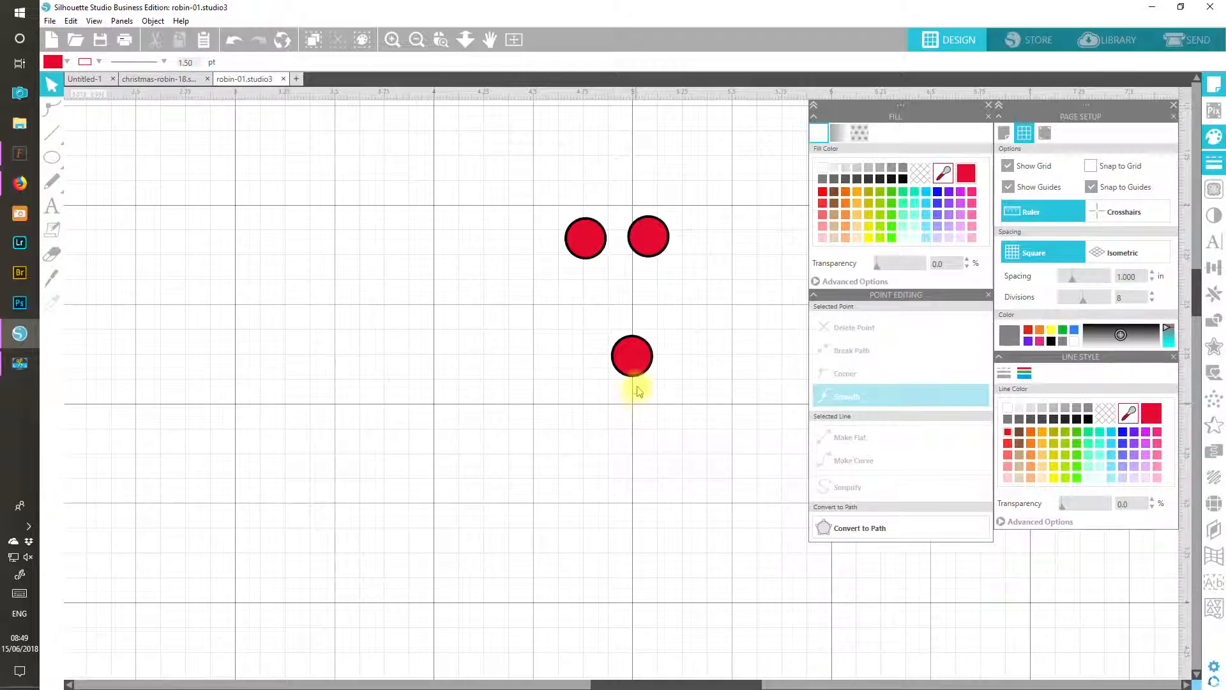
Step: Duplicate the lowest berry beside itself and turn the copy into a cut outline with 0.00 pt thickness, red line color and no fill
{"action": "left_click", "coordinate": [632, 355]}
{"action": "left_click", "coordinate": [734, 62]}
{"action": "left_click", "coordinate": [648, 381]}
{"action": "left_click_drag", "start_coordinate": [664, 372], "coordinate": [728, 335]}
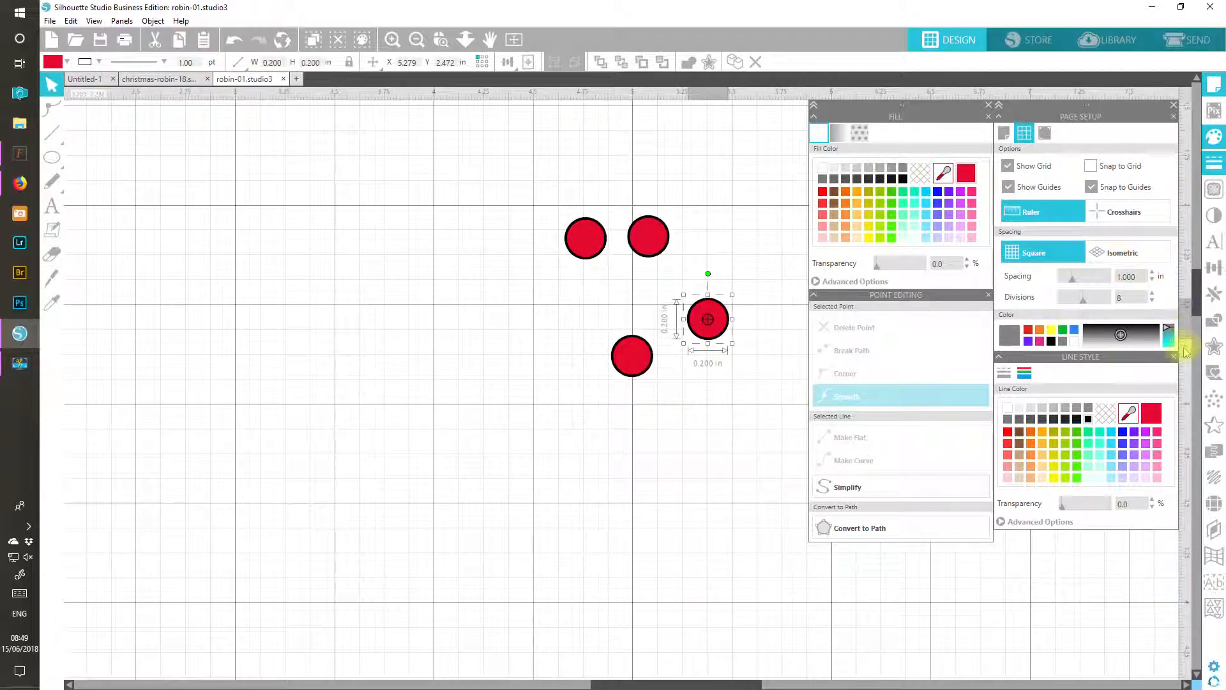
{"action": "left_click", "coordinate": [1003, 372]}
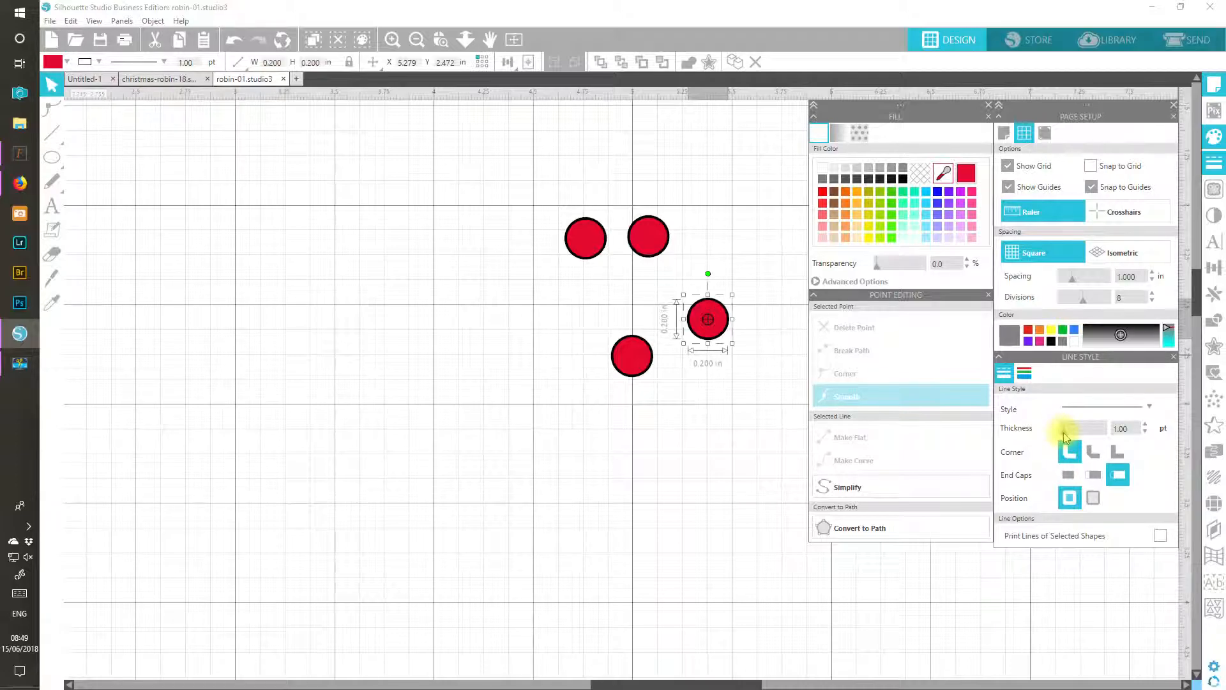
{"action": "left_click", "coordinate": [1023, 373]}
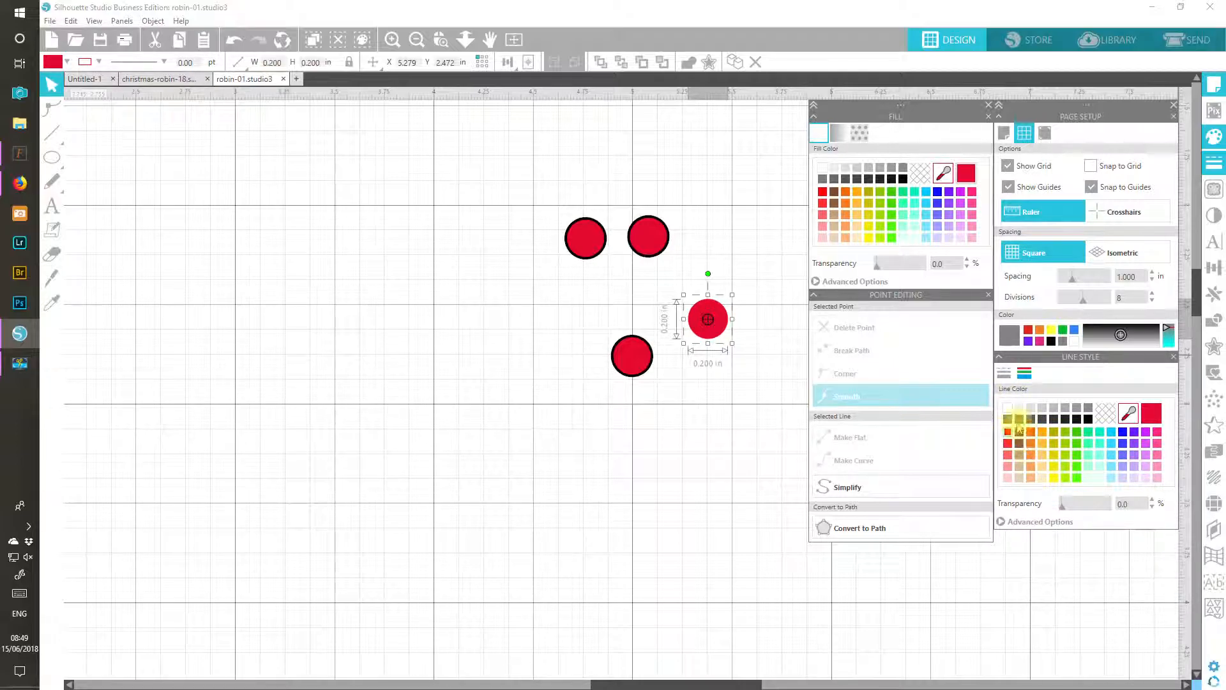
{"action": "left_click", "coordinate": [926, 173]}
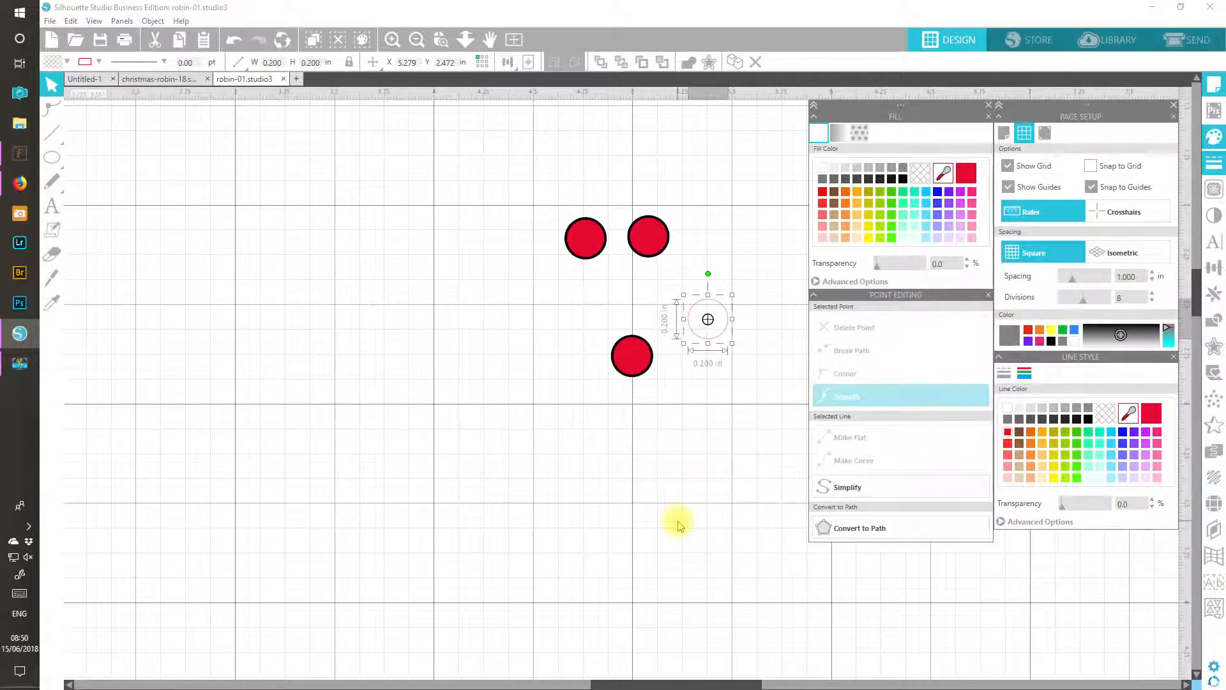
Step: Center the red outline on the lowest berry, group the two, and make two duplicates of the grouped berry
{"action": "left_click_drag", "start_coordinate": [753, 396], "coordinate": [630, 350]}
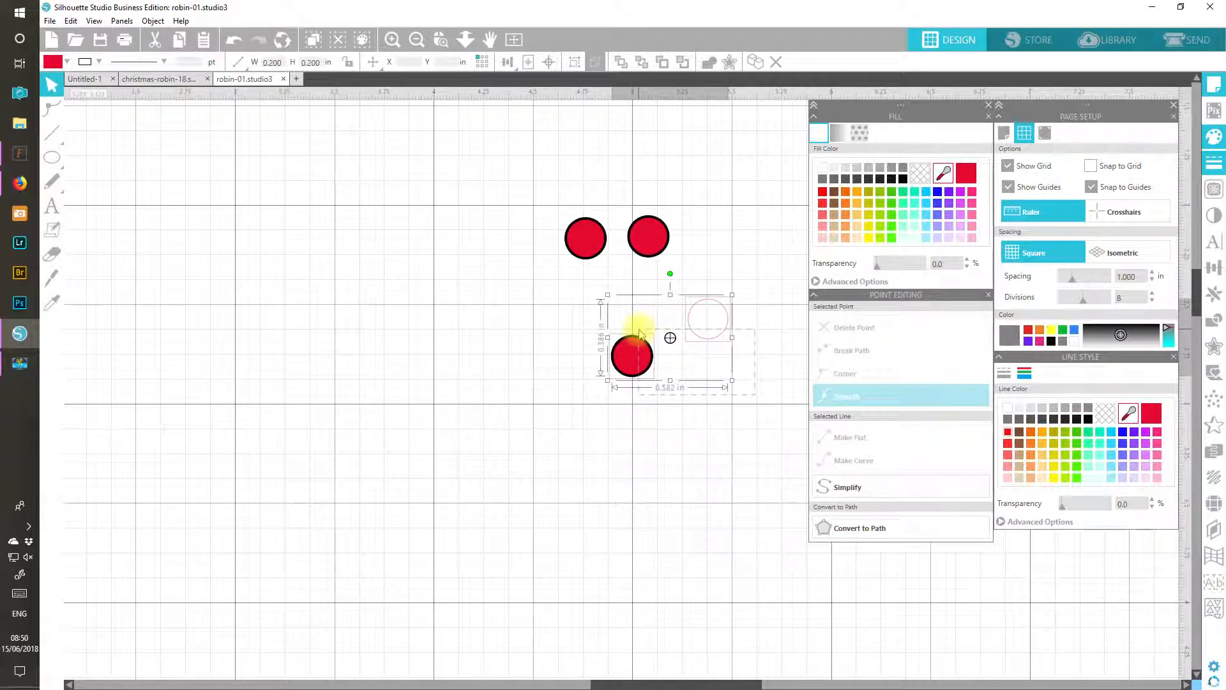
{"action": "left_click", "coordinate": [550, 64]}
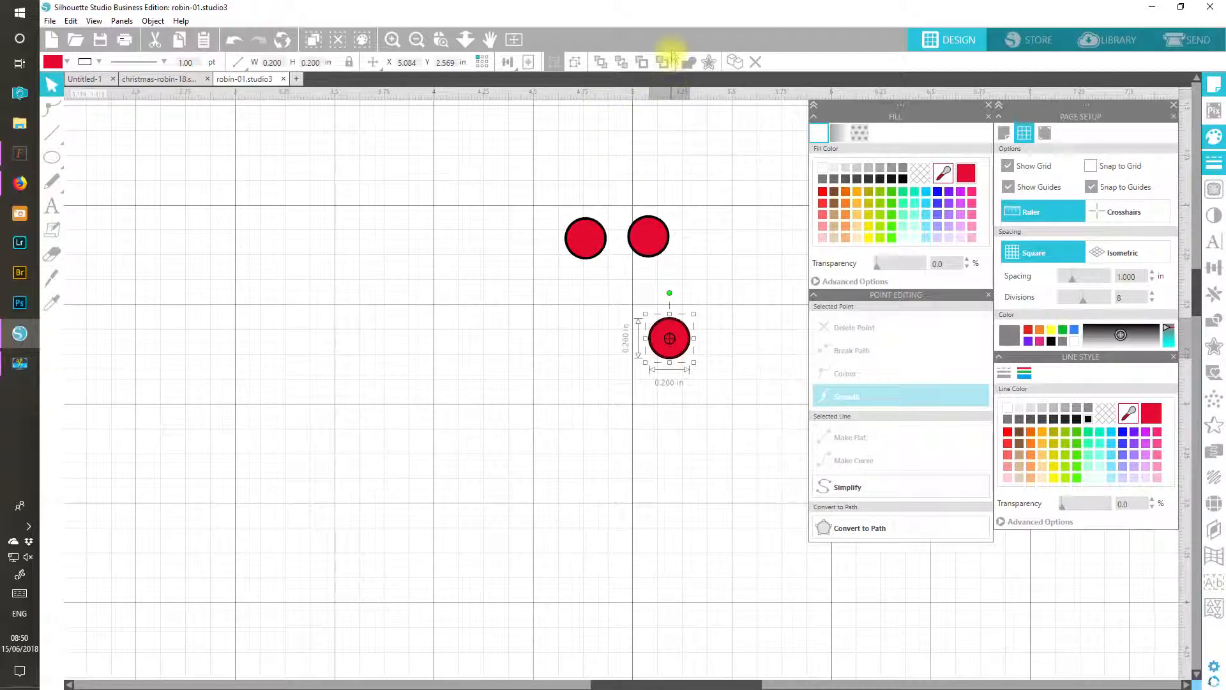
{"action": "left_click", "coordinate": [736, 63]}
{"action": "left_click", "coordinate": [735, 63]}
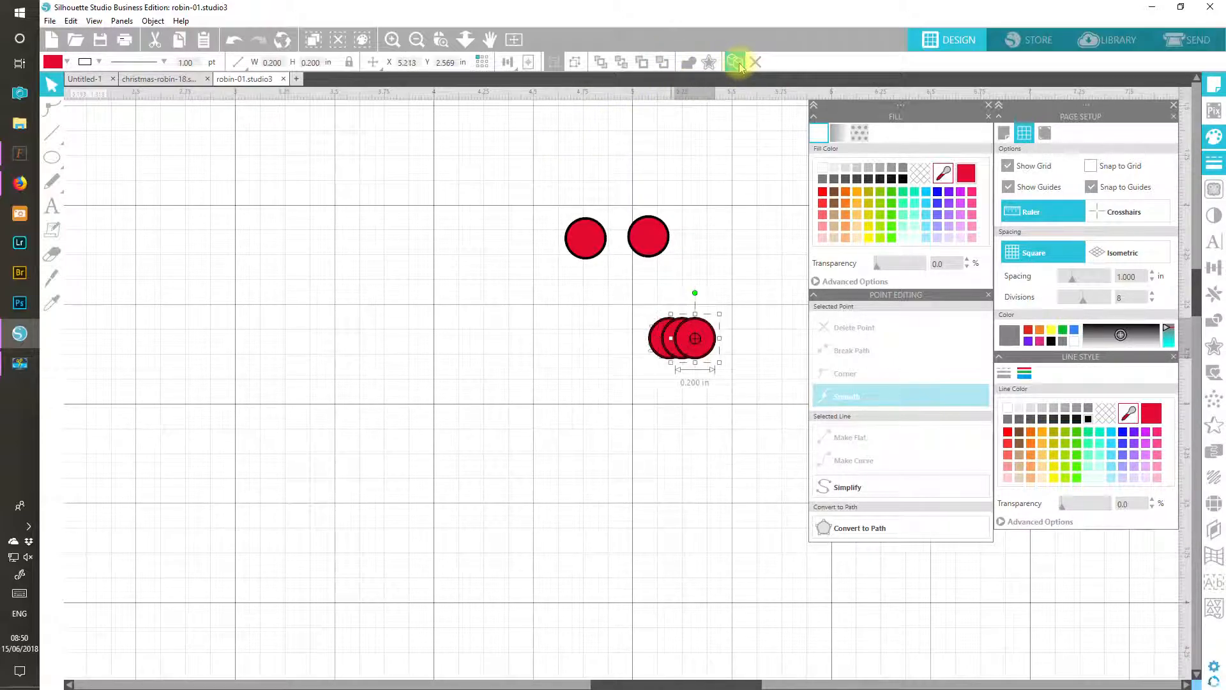
Step: Remove the two old berries and spread the three new grouped berries apart
{"action": "left_click_drag", "start_coordinate": [539, 199], "coordinate": [672, 259]}
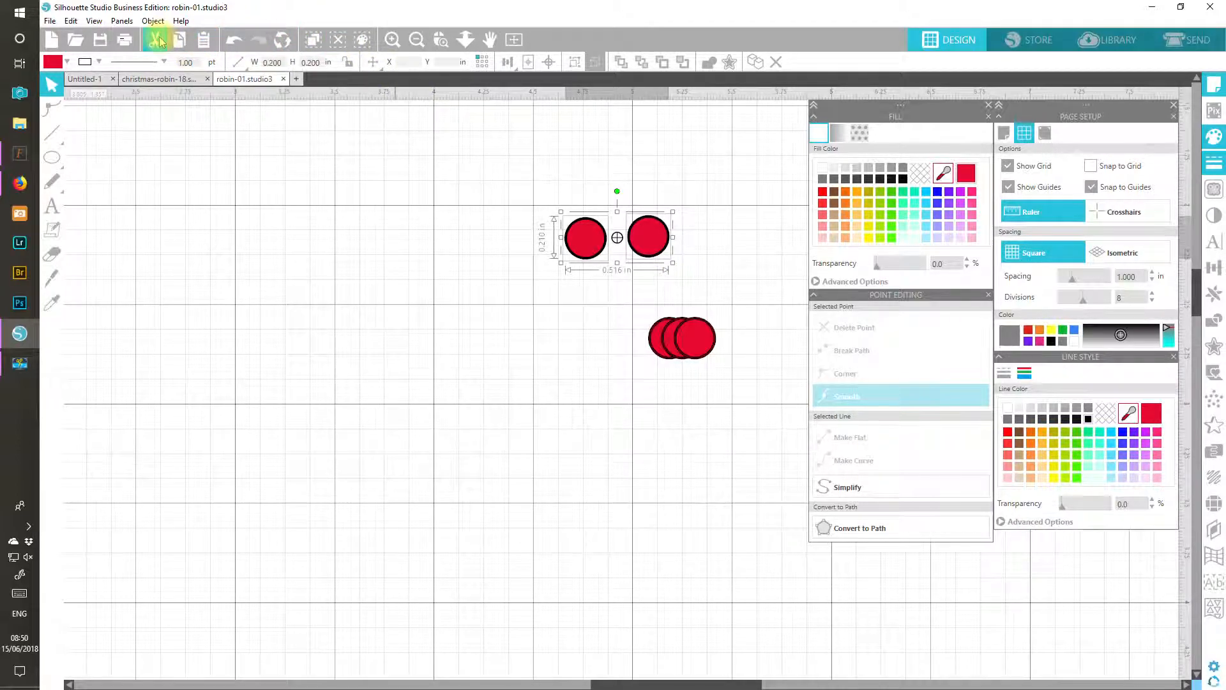
{"action": "left_click", "coordinate": [155, 40]}
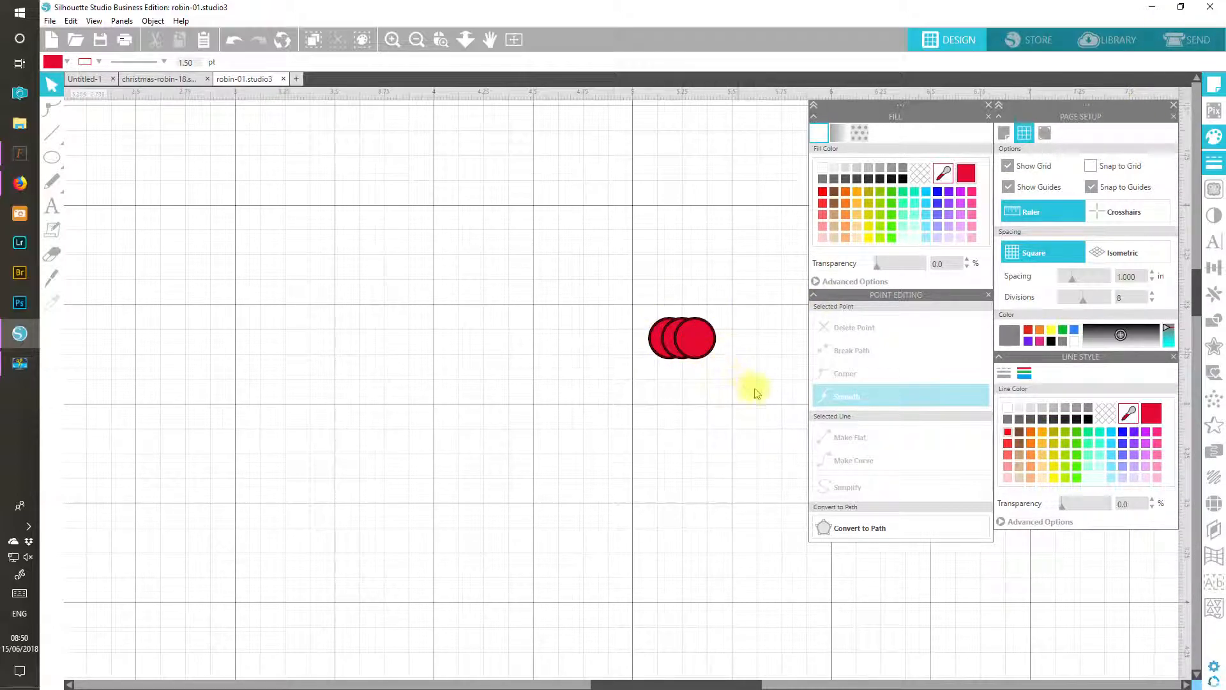
{"action": "left_click_drag", "start_coordinate": [700, 343], "coordinate": [713, 414]}
{"action": "left_click_drag", "start_coordinate": [678, 350], "coordinate": [688, 380]}
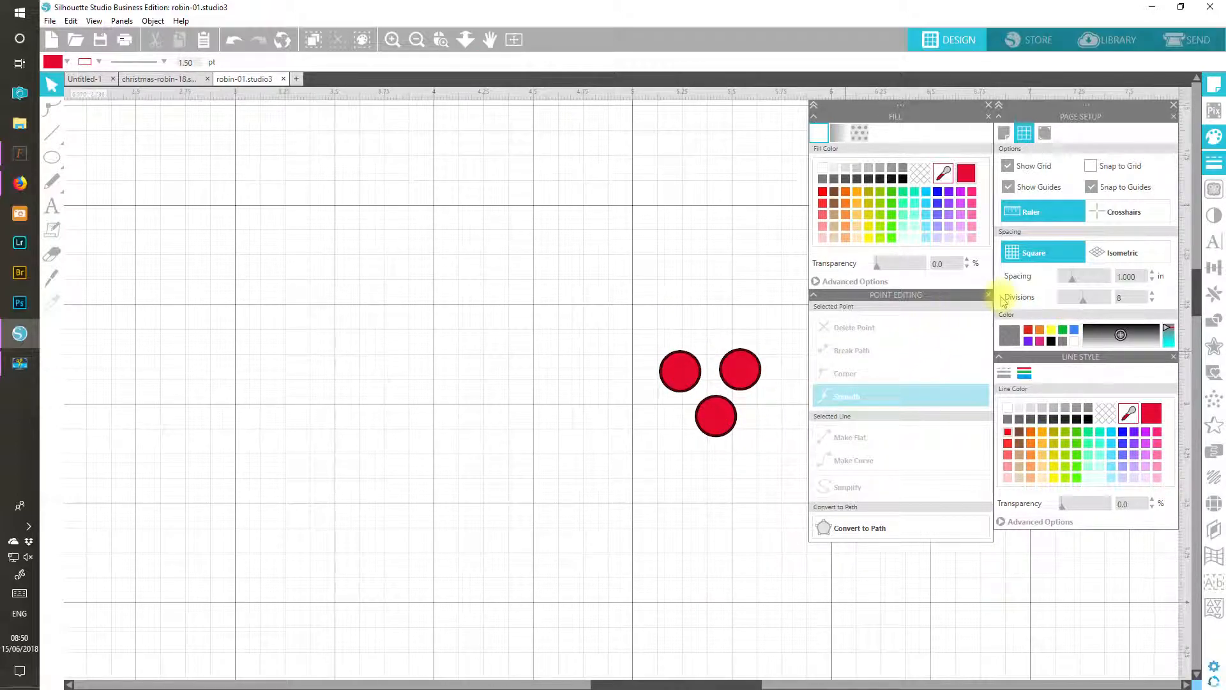
Step: Close the Point Editing, Fill and Line Style settings, and move the spare holly leaf off the page below the reference robin
{"action": "left_click", "coordinate": [989, 295]}
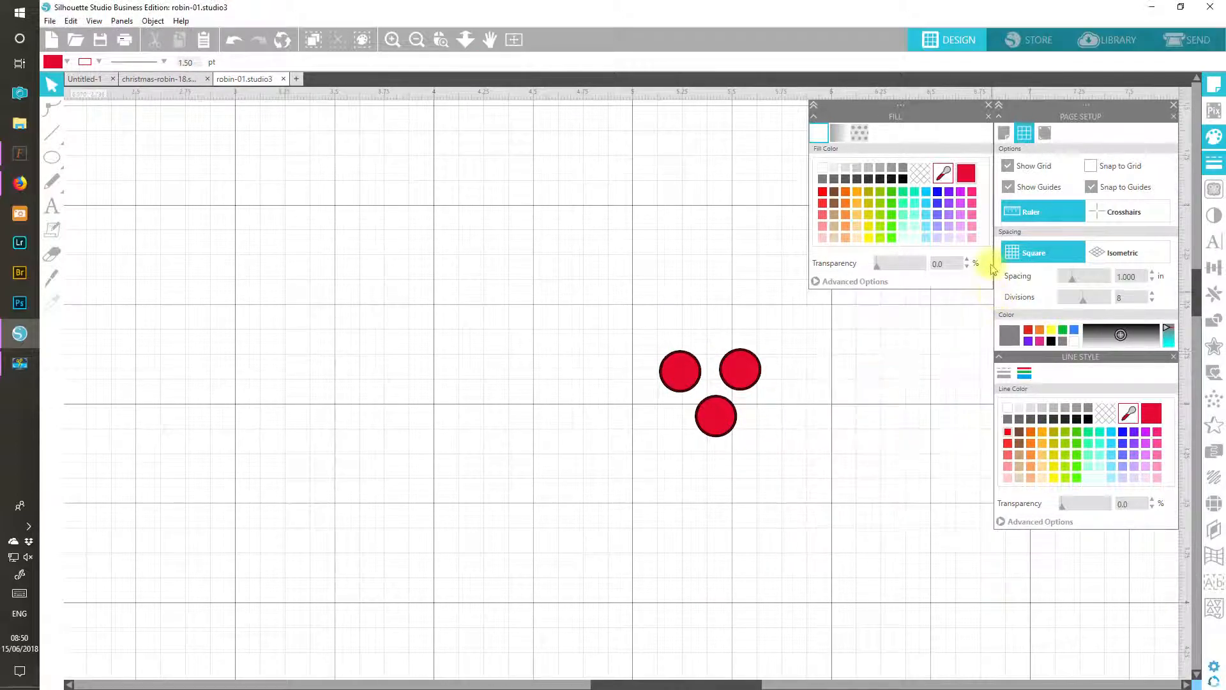
{"action": "left_click", "coordinate": [988, 105]}
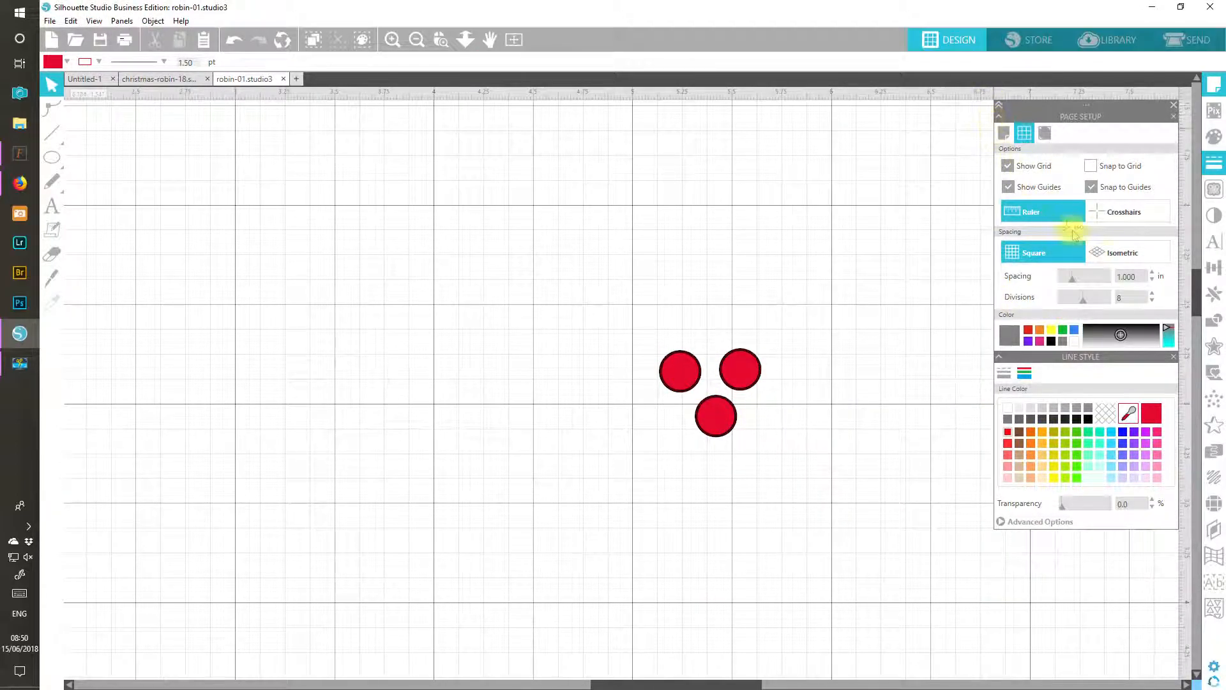
{"action": "left_click", "coordinate": [1173, 356]}
{"action": "left_click", "coordinate": [516, 40]}
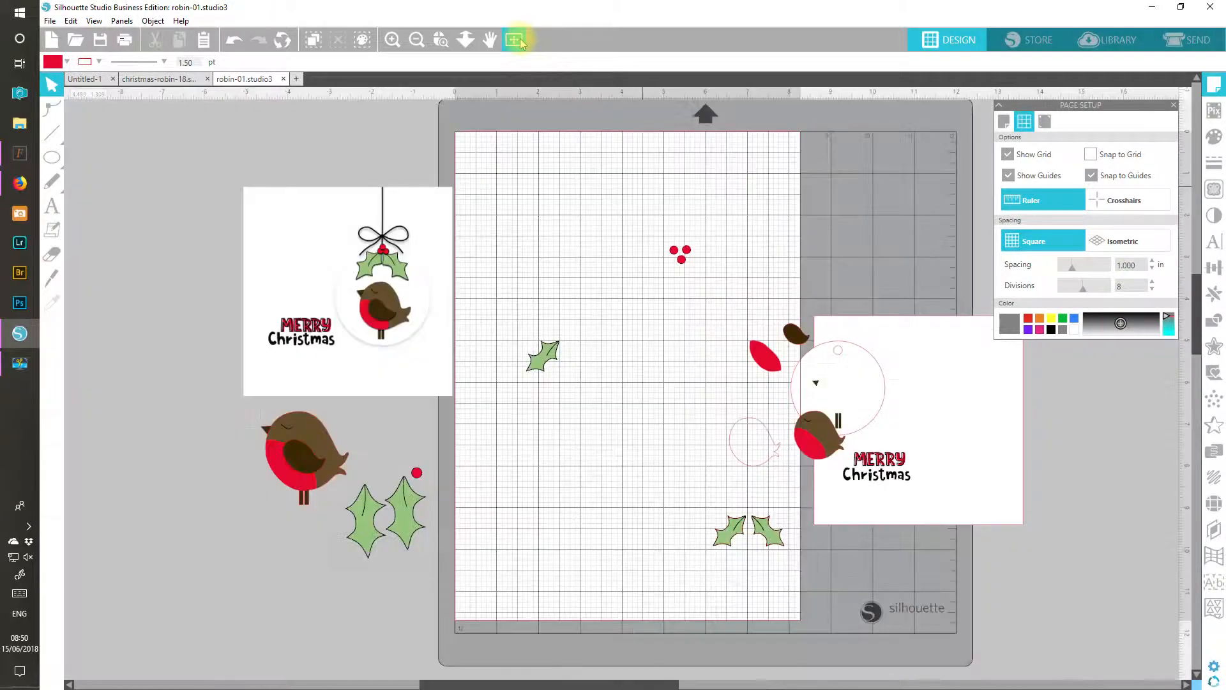
{"action": "left_click", "coordinate": [544, 355]}
{"action": "left_click_drag", "start_coordinate": [542, 361], "coordinate": [296, 536]}
{"action": "left_click", "coordinate": [320, 543]}
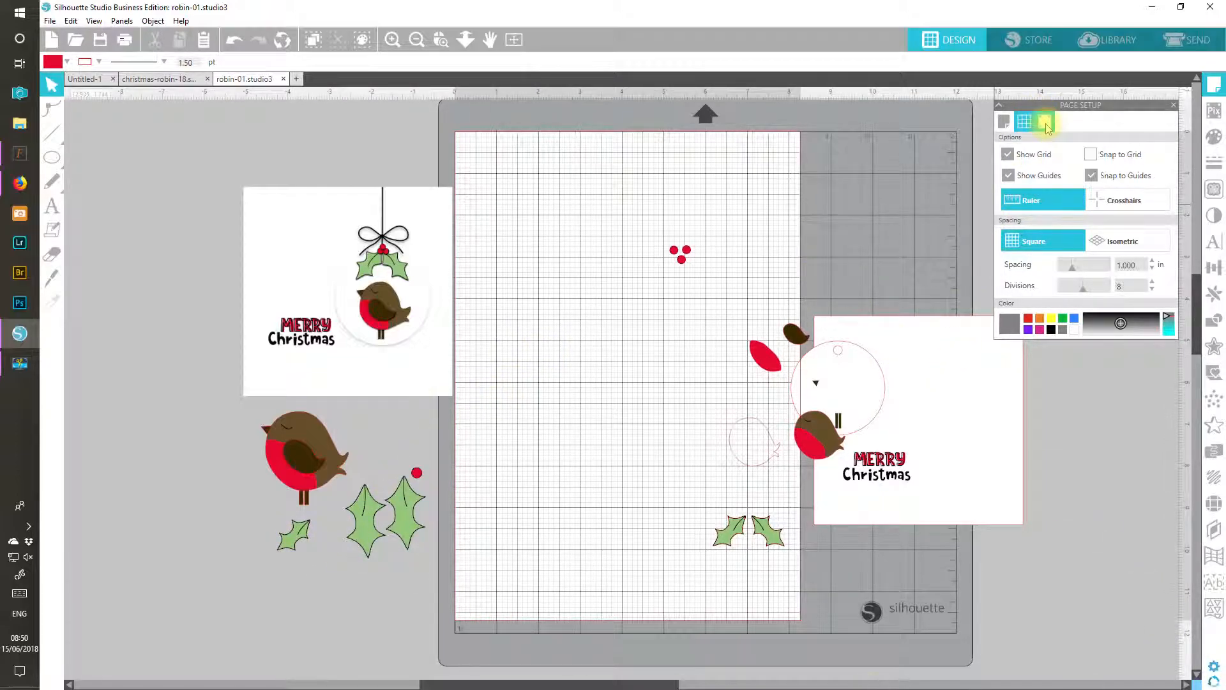
Step: Turn on Type 1 registration marks, reduce their inset, and return to the grid settings
{"action": "left_click", "coordinate": [1045, 122]}
{"action": "left_click", "coordinate": [1072, 155]}
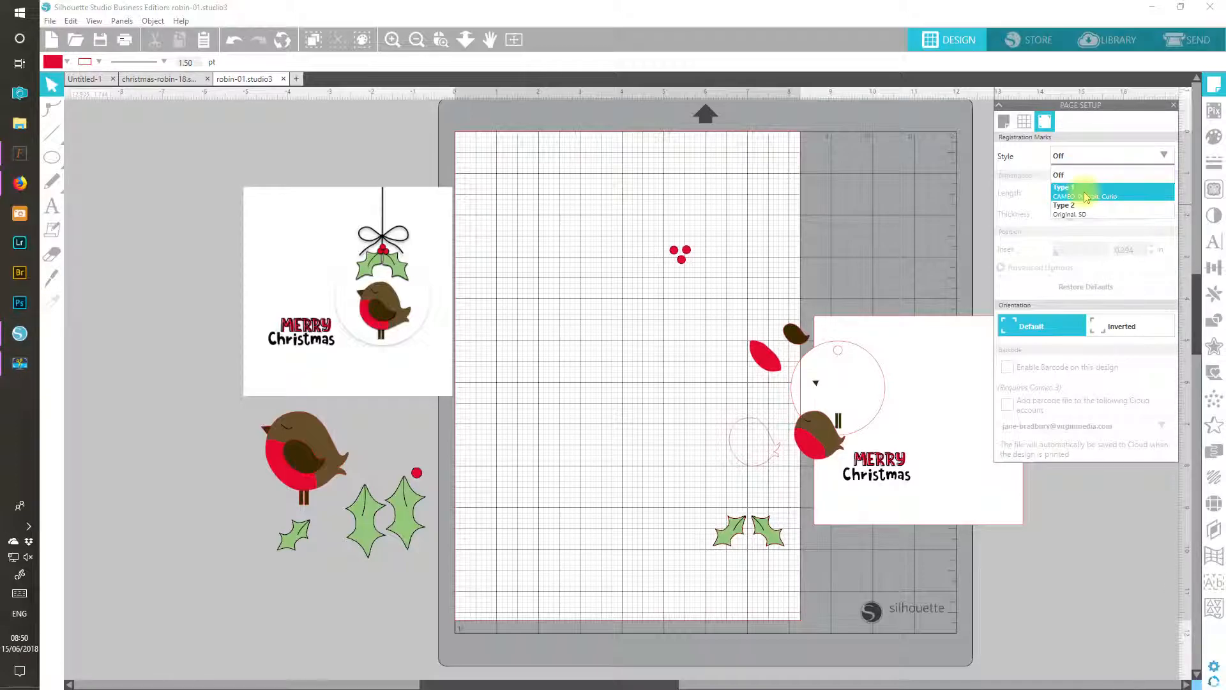
{"action": "left_click", "coordinate": [1086, 193]}
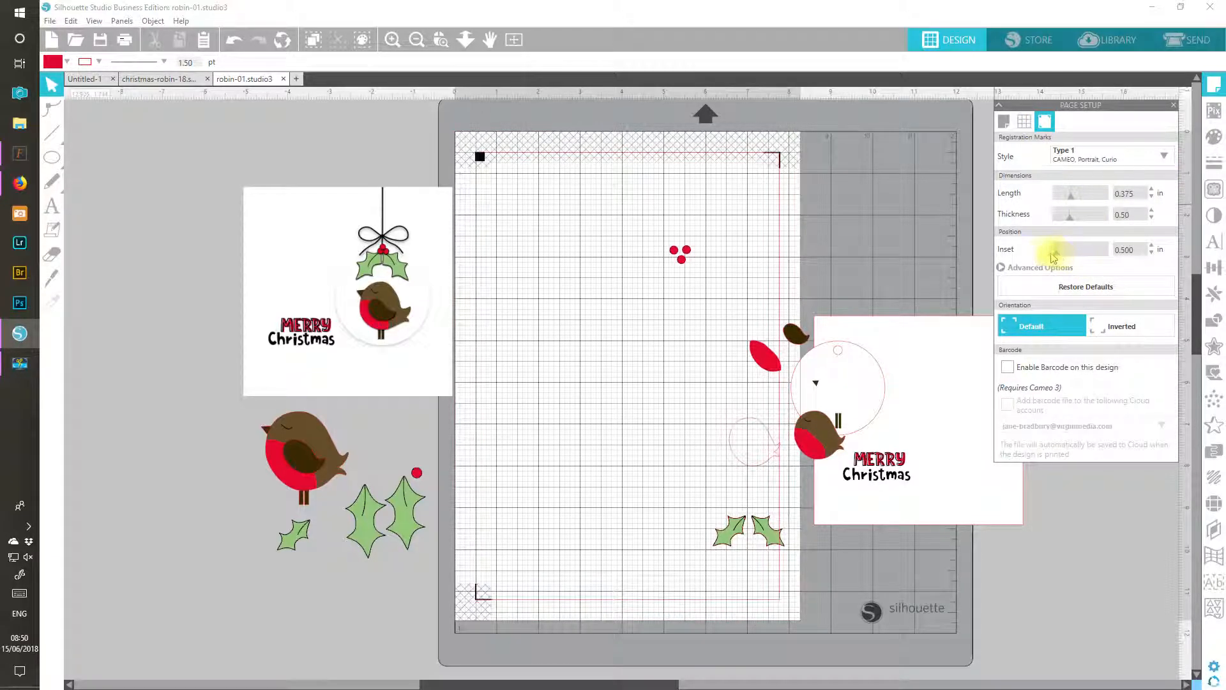
{"action": "left_click", "coordinate": [1024, 121]}
Step: Place the Merry Christmas card near the page's upper-left registration mark and the round tag directly below it
{"action": "left_click_drag", "start_coordinate": [950, 416], "coordinate": [640, 273]}
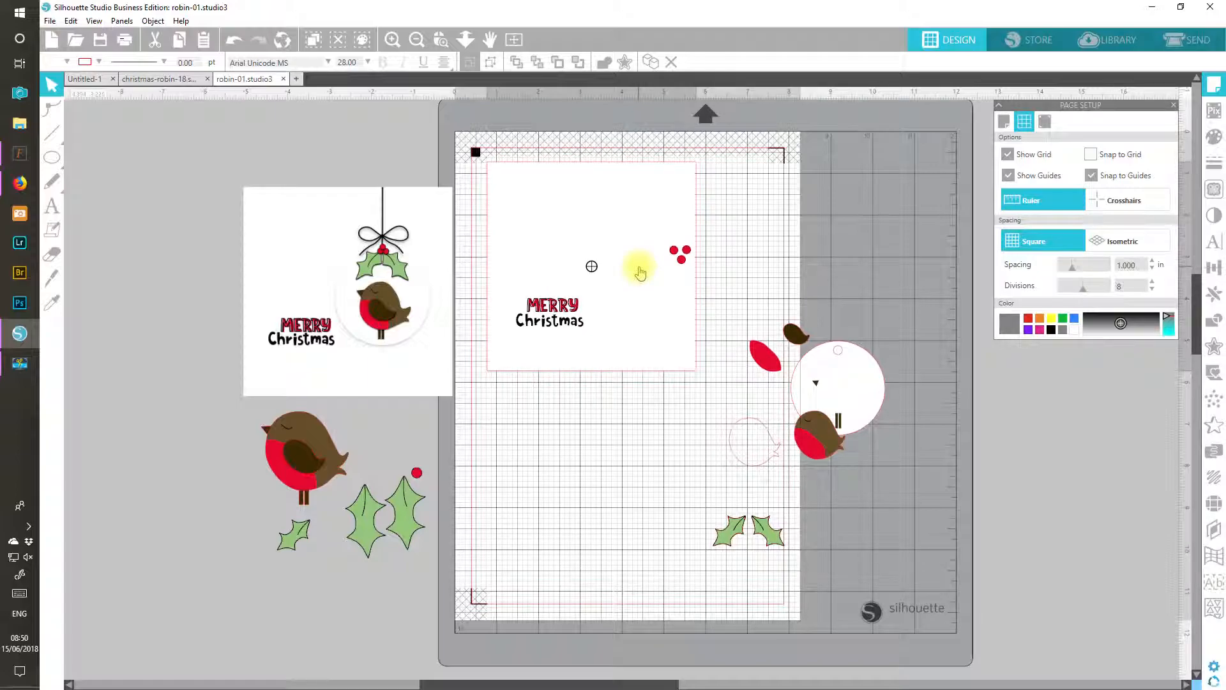
{"action": "left_click_drag", "start_coordinate": [836, 374], "coordinate": [533, 417]}
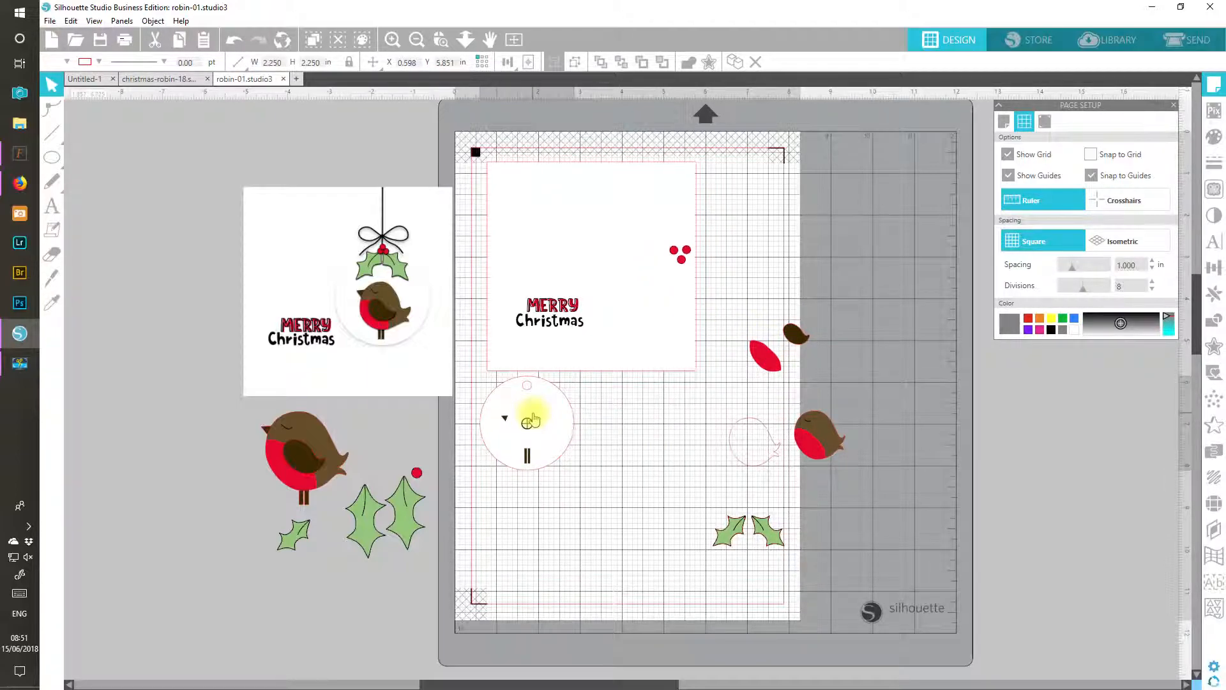
{"action": "left_click", "coordinate": [762, 469]}
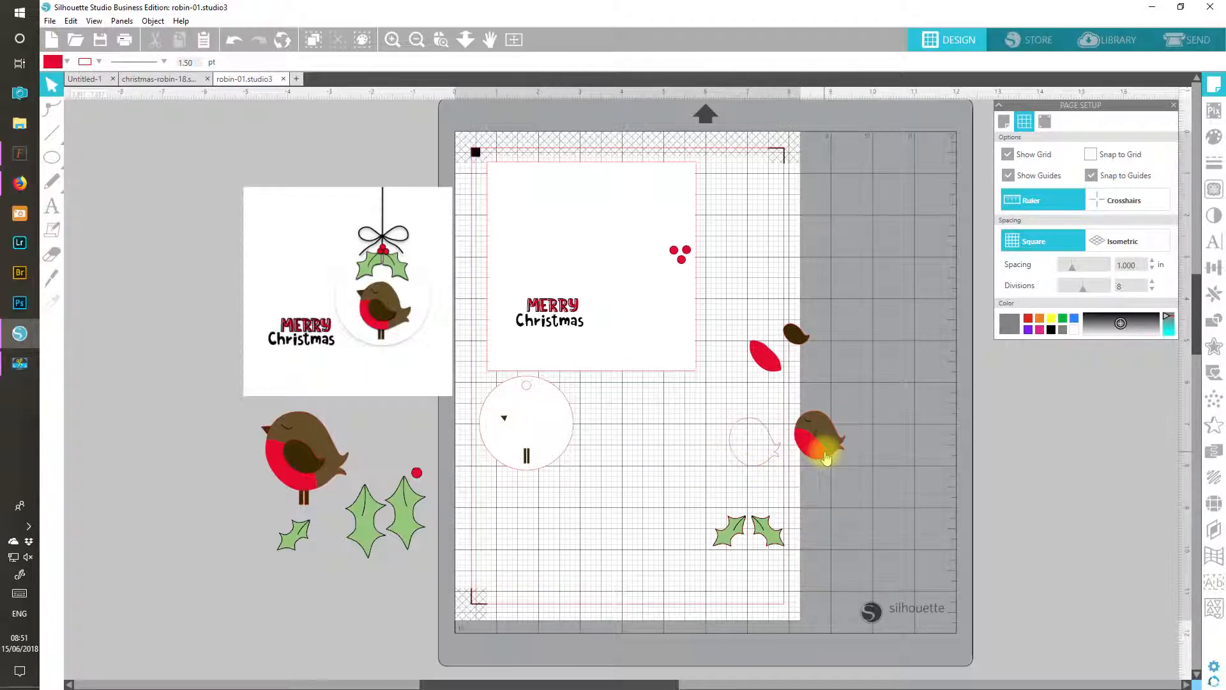
Step: Place the robin body and wing beside the card, and move the spare red breast and robin outline off the page
{"action": "left_click_drag", "start_coordinate": [826, 458], "coordinate": [744, 214]}
{"action": "left_click_drag", "start_coordinate": [795, 348], "coordinate": [728, 248]}
{"action": "left_click_drag", "start_coordinate": [766, 358], "coordinate": [329, 601]}
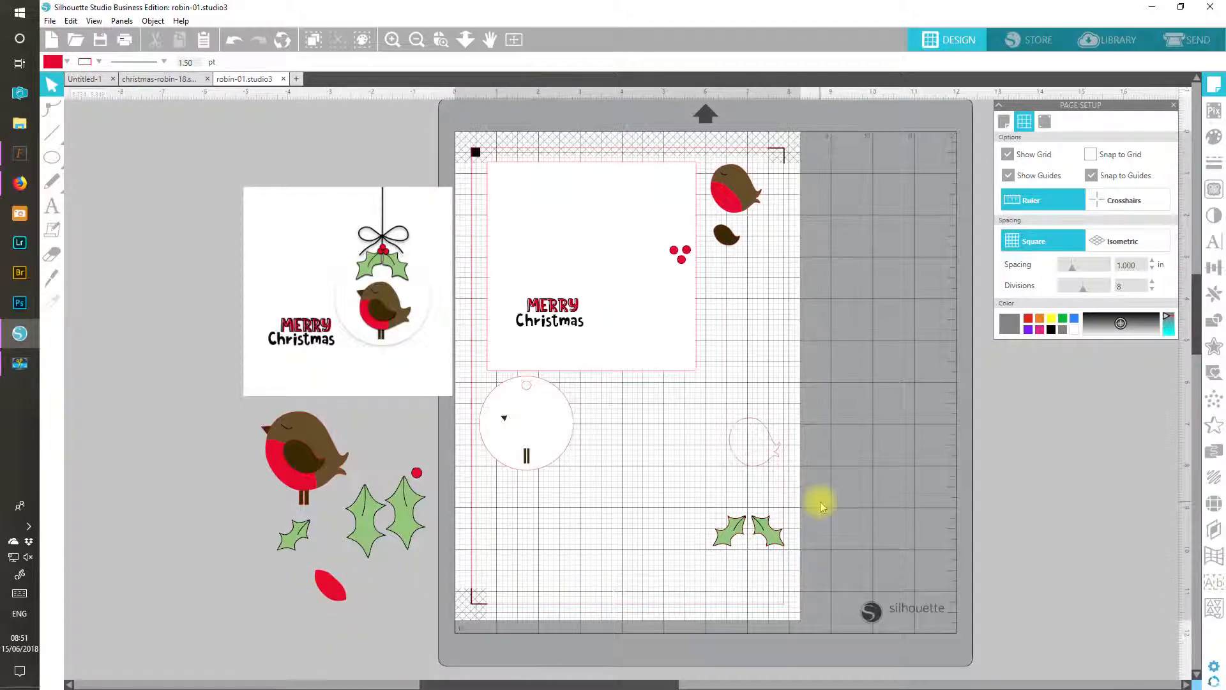
{"action": "left_click_drag", "start_coordinate": [772, 461], "coordinate": [408, 604]}
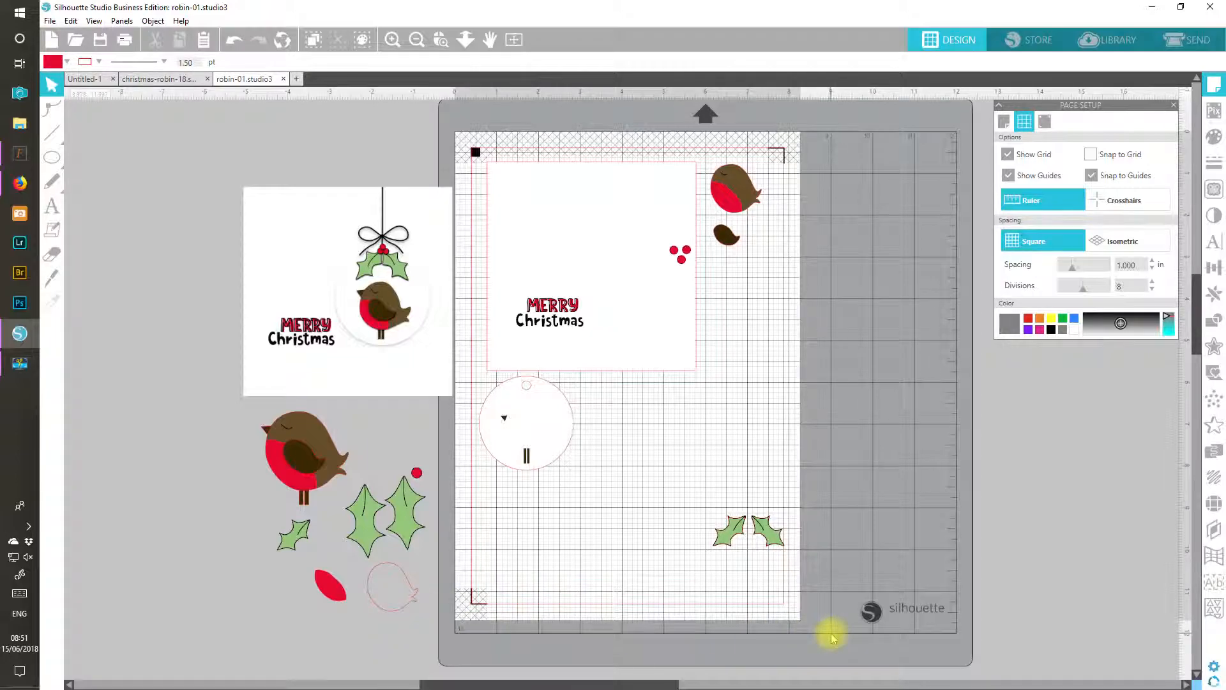
Step: Move both holly leaves together to just below the wing, beside the card
{"action": "left_click_drag", "start_coordinate": [690, 557], "coordinate": [691, 484]}
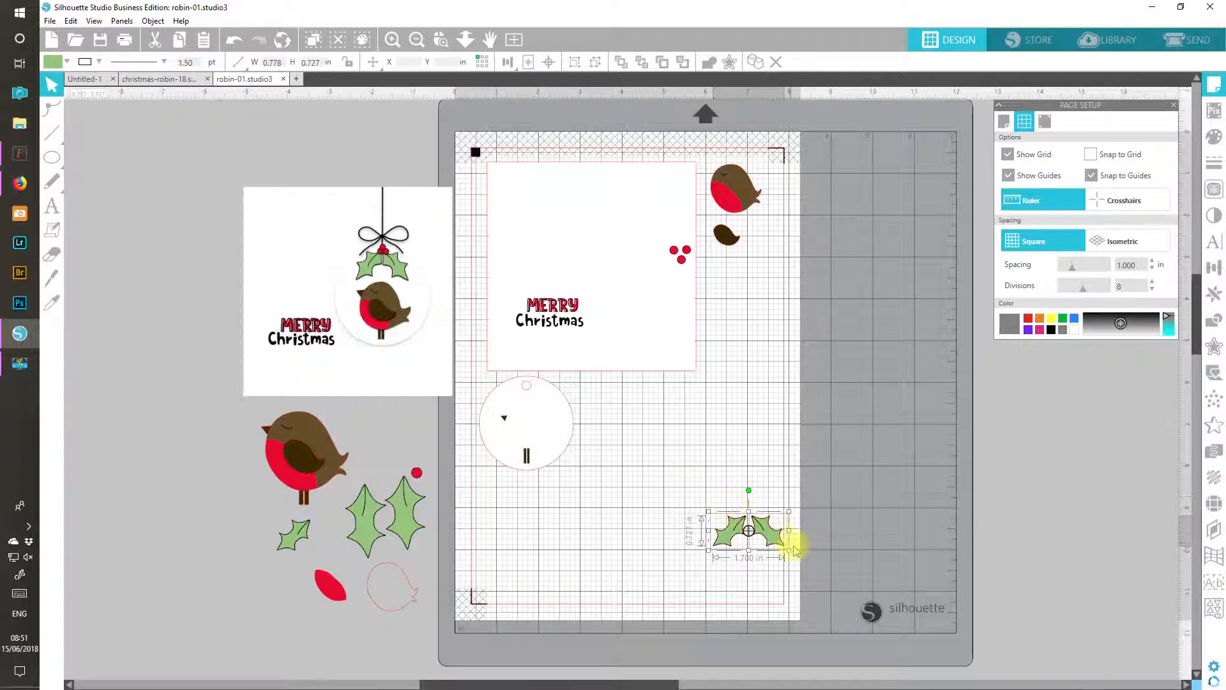
{"action": "left_click_drag", "start_coordinate": [781, 542], "coordinate": [774, 289]}
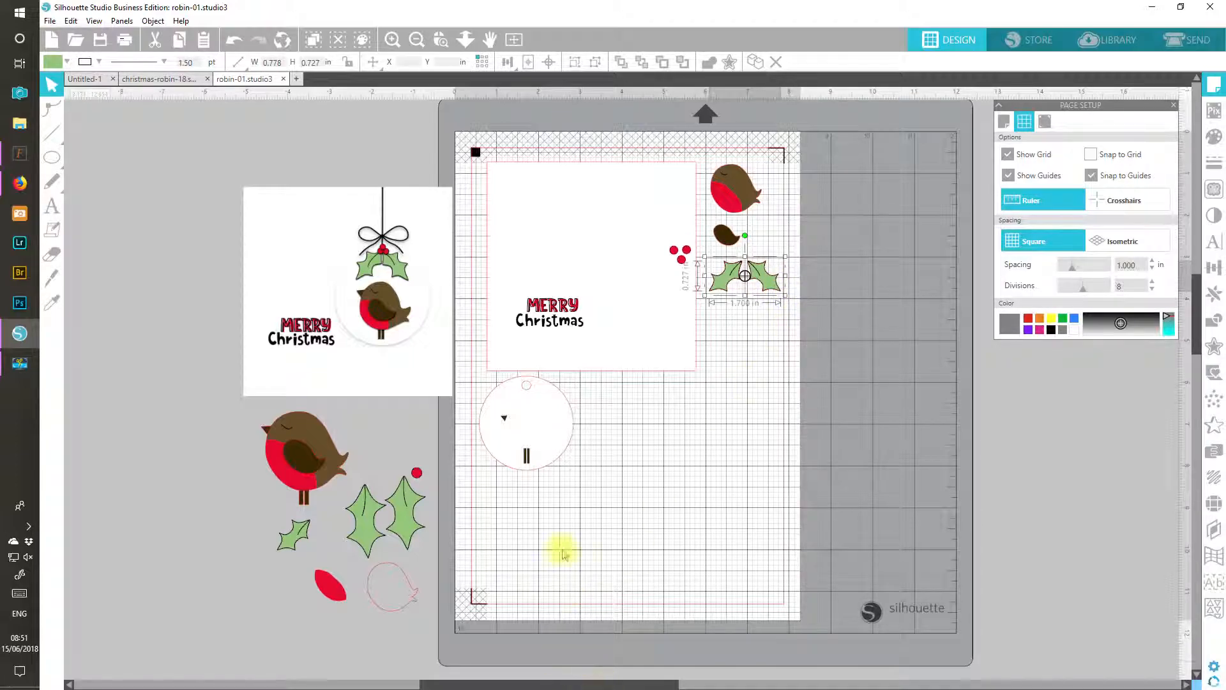
{"action": "left_click", "coordinate": [820, 347]}
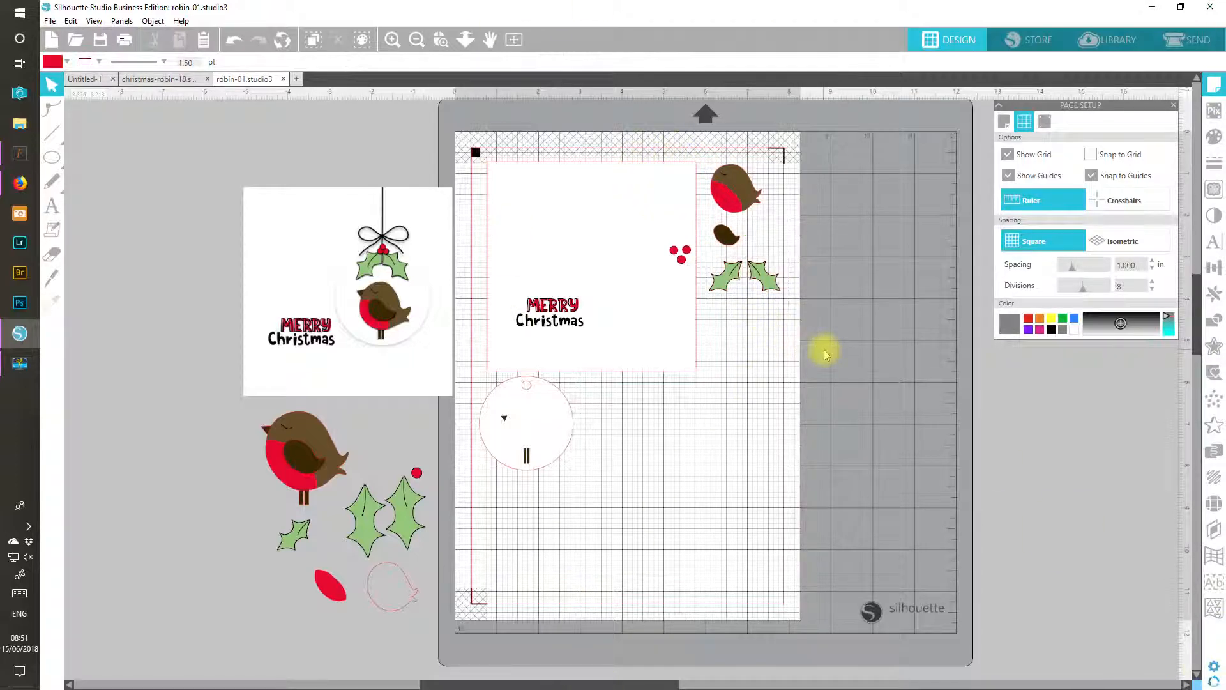
Step: Rotate the right holly leaf upright and fit it beside the robin body, nudging the body closer to the card
{"action": "left_click", "coordinate": [769, 278]}
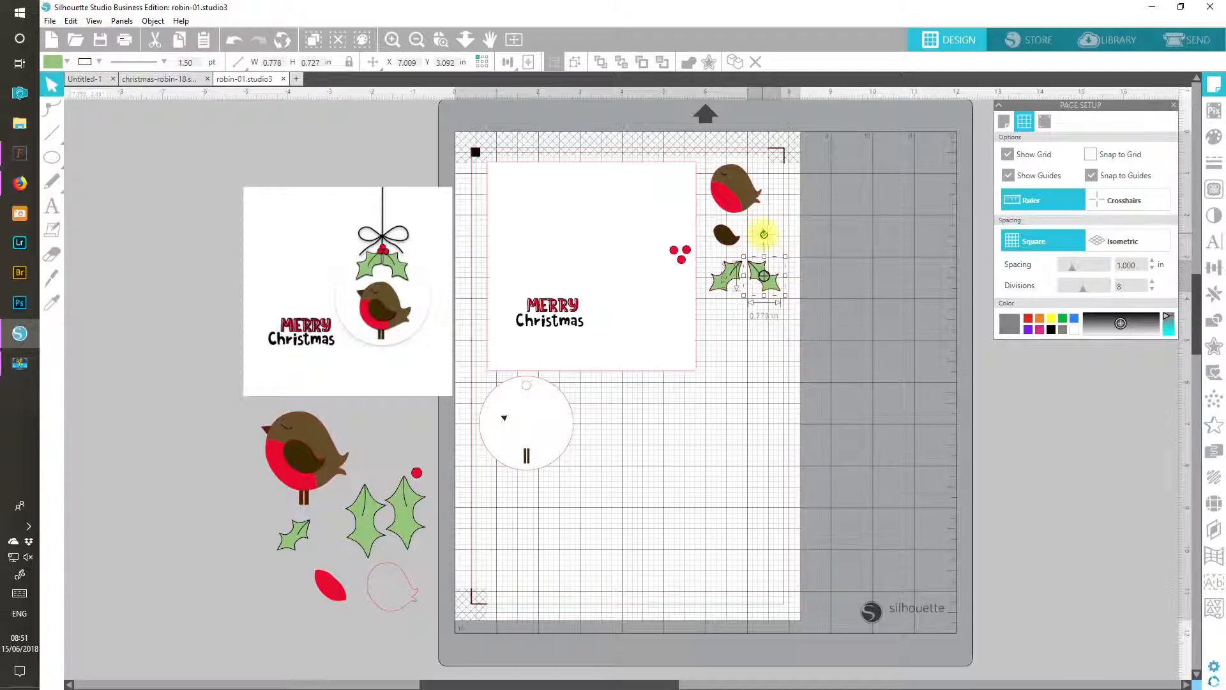
{"action": "left_click_drag", "start_coordinate": [764, 236], "coordinate": [794, 232]}
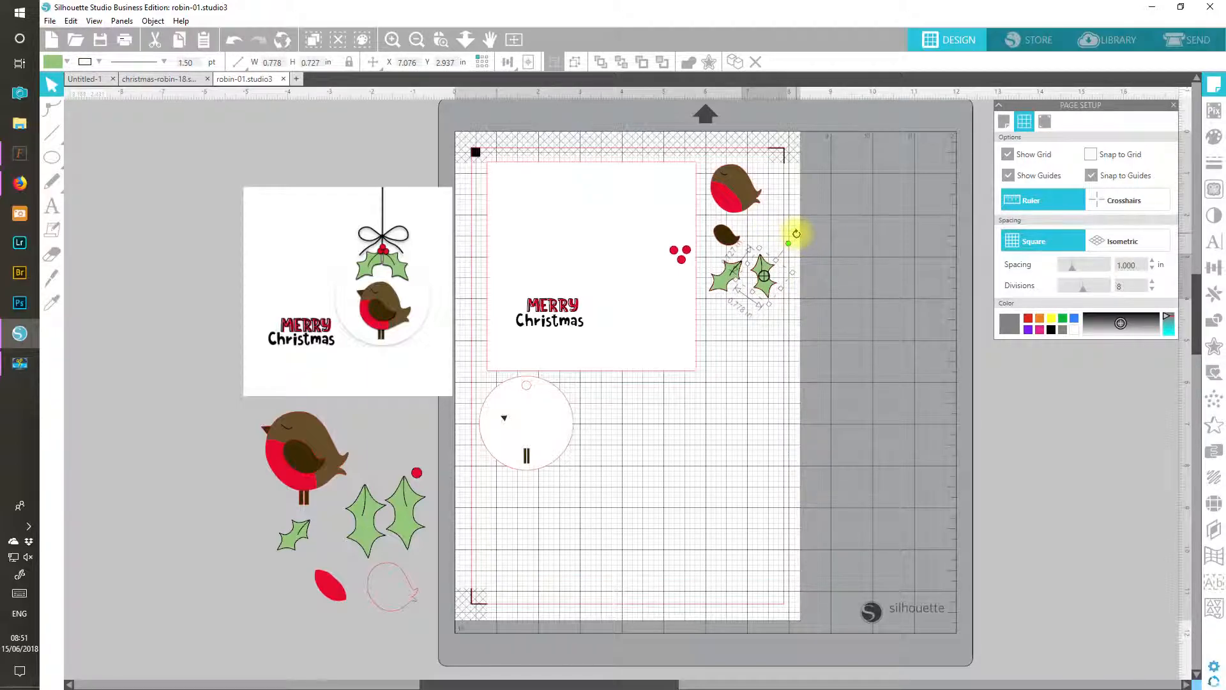
{"action": "left_click_drag", "start_coordinate": [769, 297], "coordinate": [772, 242]}
{"action": "left_click_drag", "start_coordinate": [793, 199], "coordinate": [797, 201]}
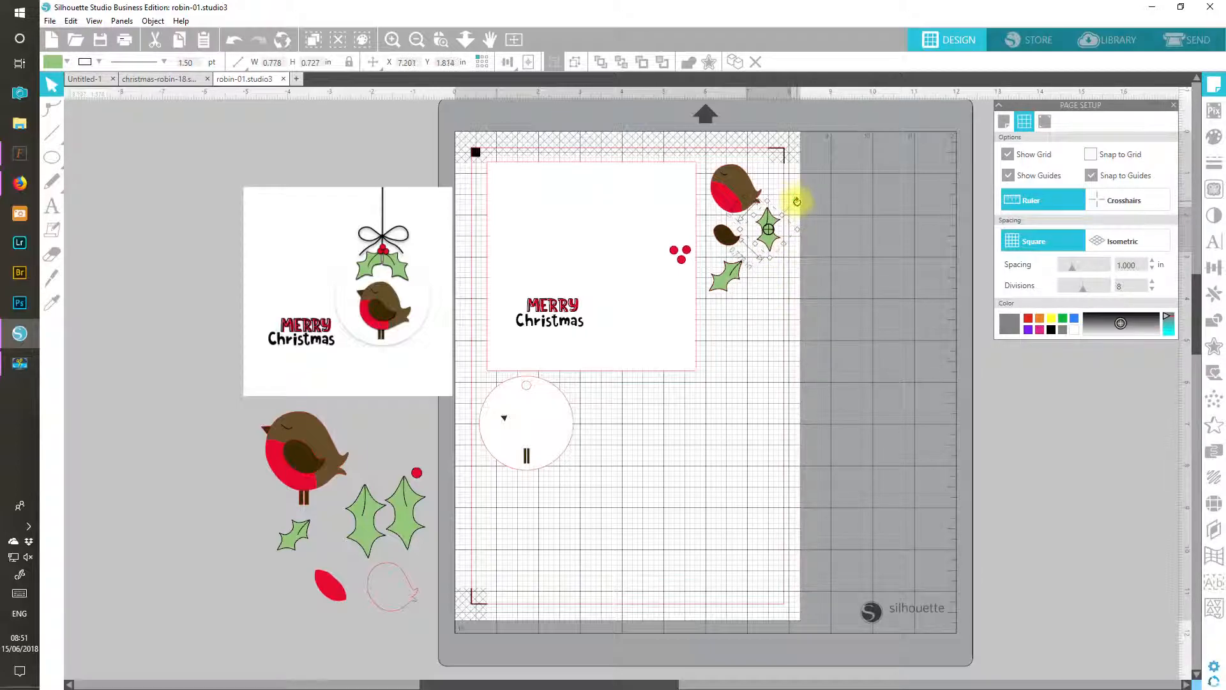
{"action": "left_click_drag", "start_coordinate": [776, 244], "coordinate": [777, 230]}
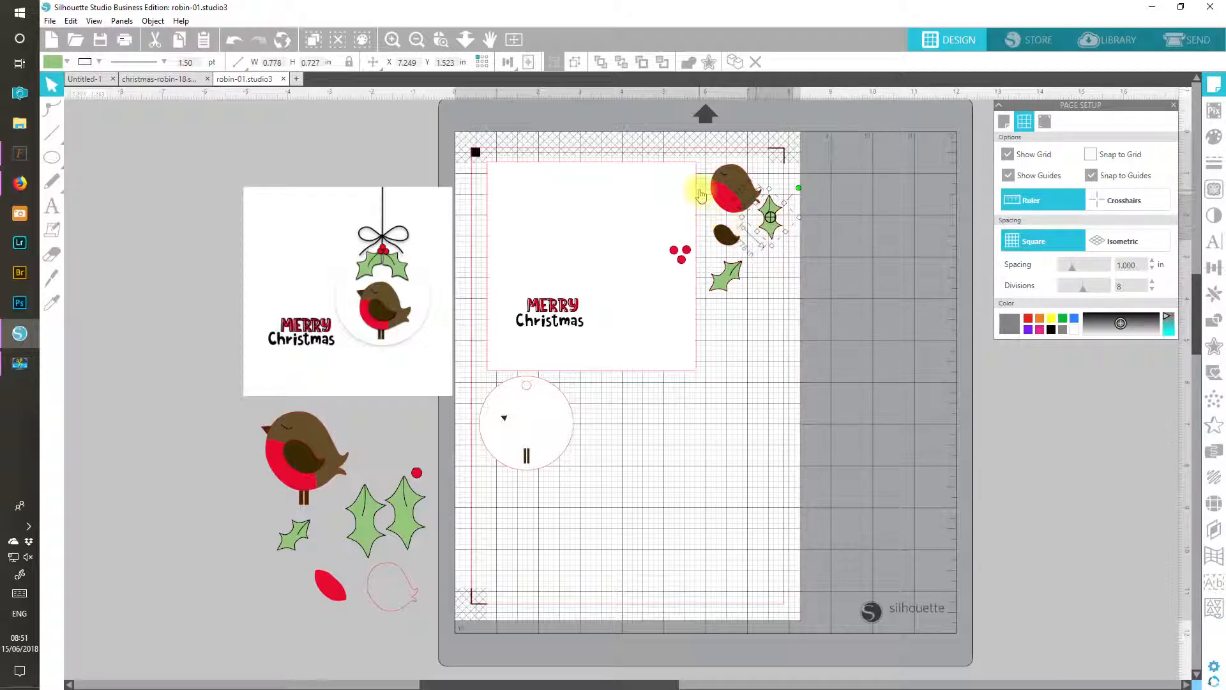
{"action": "left_click_drag", "start_coordinate": [715, 189], "coordinate": [709, 186]}
{"action": "left_click", "coordinate": [775, 231]}
{"action": "left_click_drag", "start_coordinate": [775, 231], "coordinate": [775, 223]}
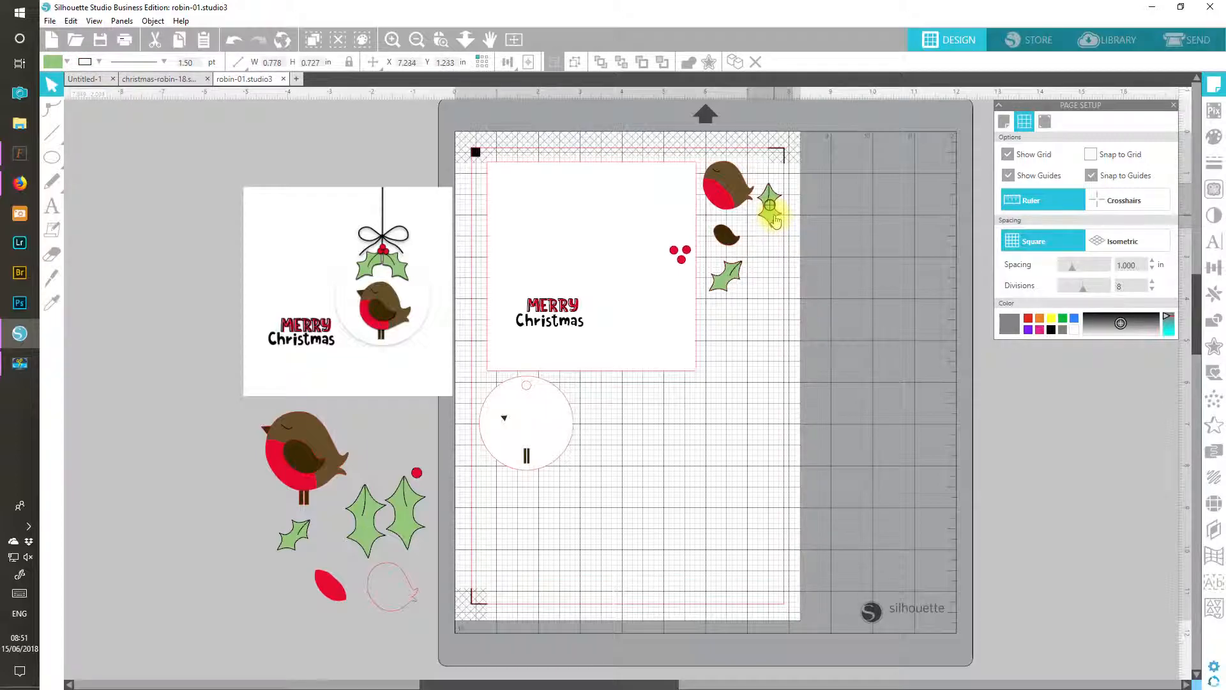
Step: Rotate the remaining holly leaf upright and move the wing up close beneath the robin body
{"action": "left_click", "coordinate": [725, 274]}
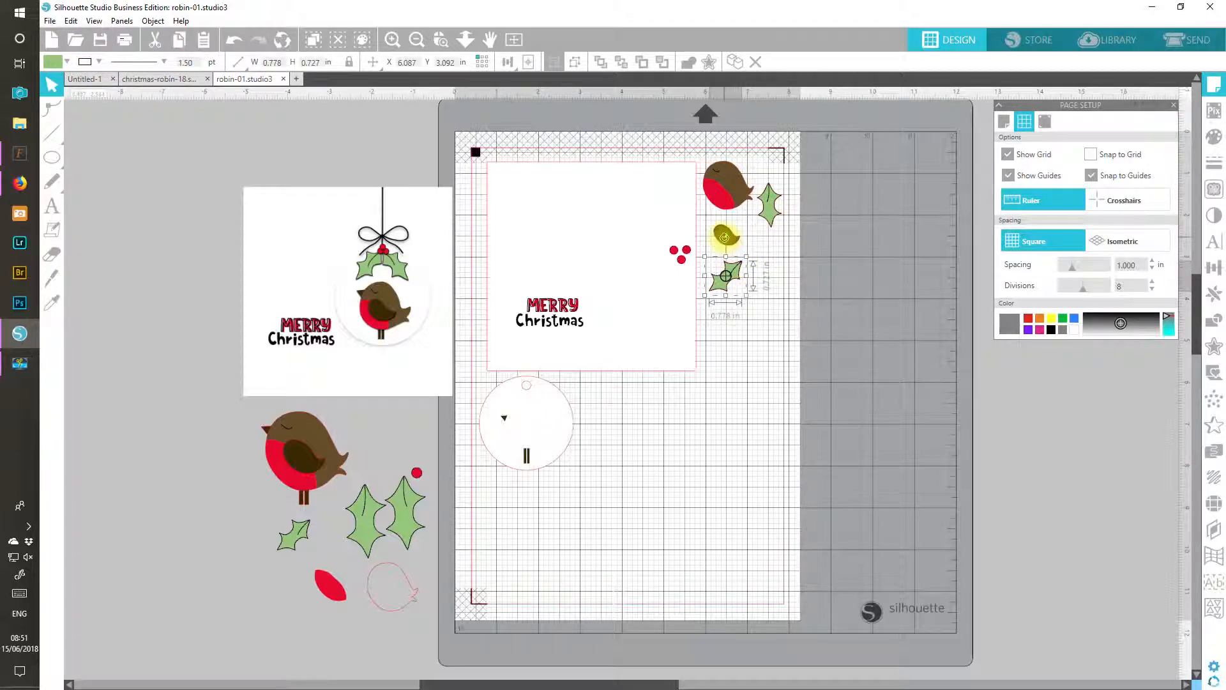
{"action": "mouse_move", "coordinate": [724, 237]}
{"action": "left_mouse_down"}
{"action": "mouse_move", "coordinate": [694, 254]}
{"action": "mouse_move", "coordinate": [726, 233]}
{"action": "mouse_move", "coordinate": [718, 224]}
{"action": "left_mouse_up"}
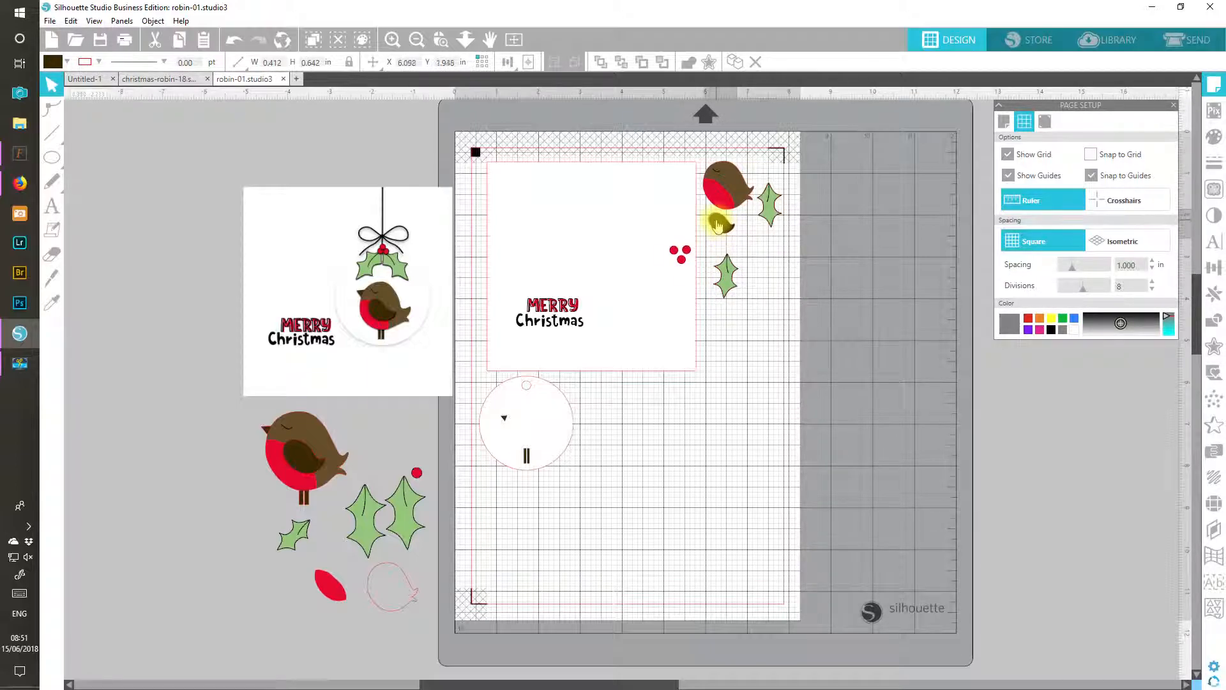
Step: Fit the remaining holly leaf beside the robin's wing and place the three red berries together just beneath the leaves
{"action": "left_click_drag", "start_coordinate": [726, 273], "coordinate": [741, 236]}
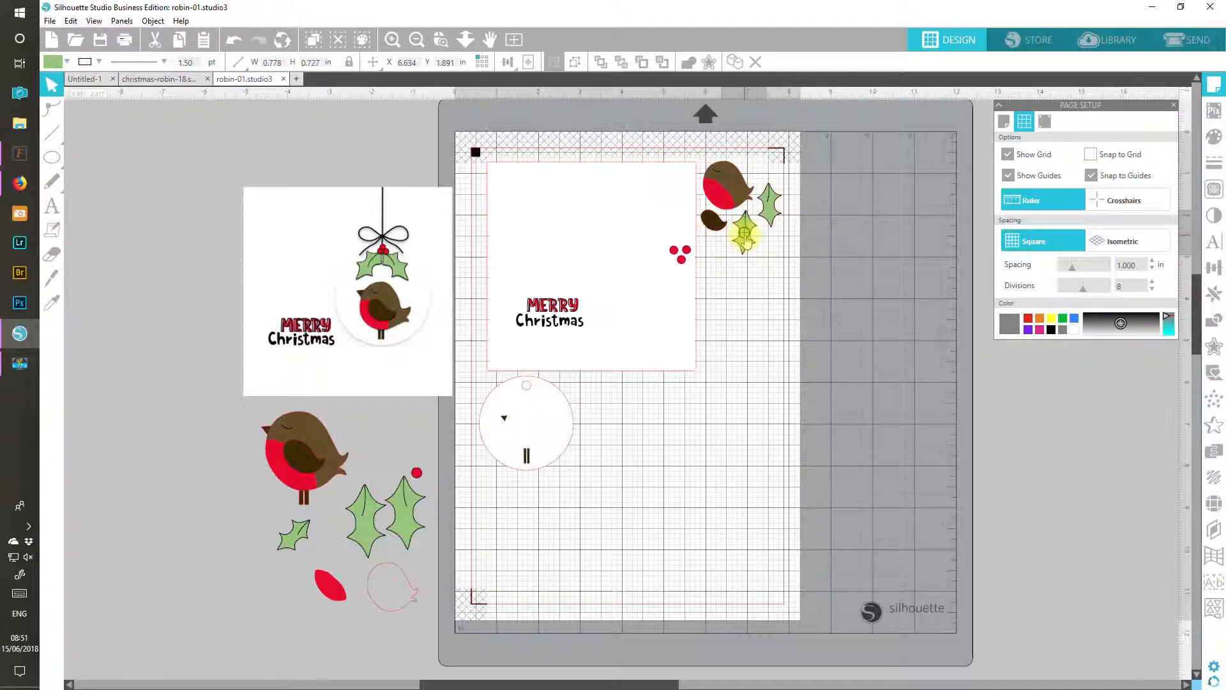
{"action": "left_click", "coordinate": [687, 259]}
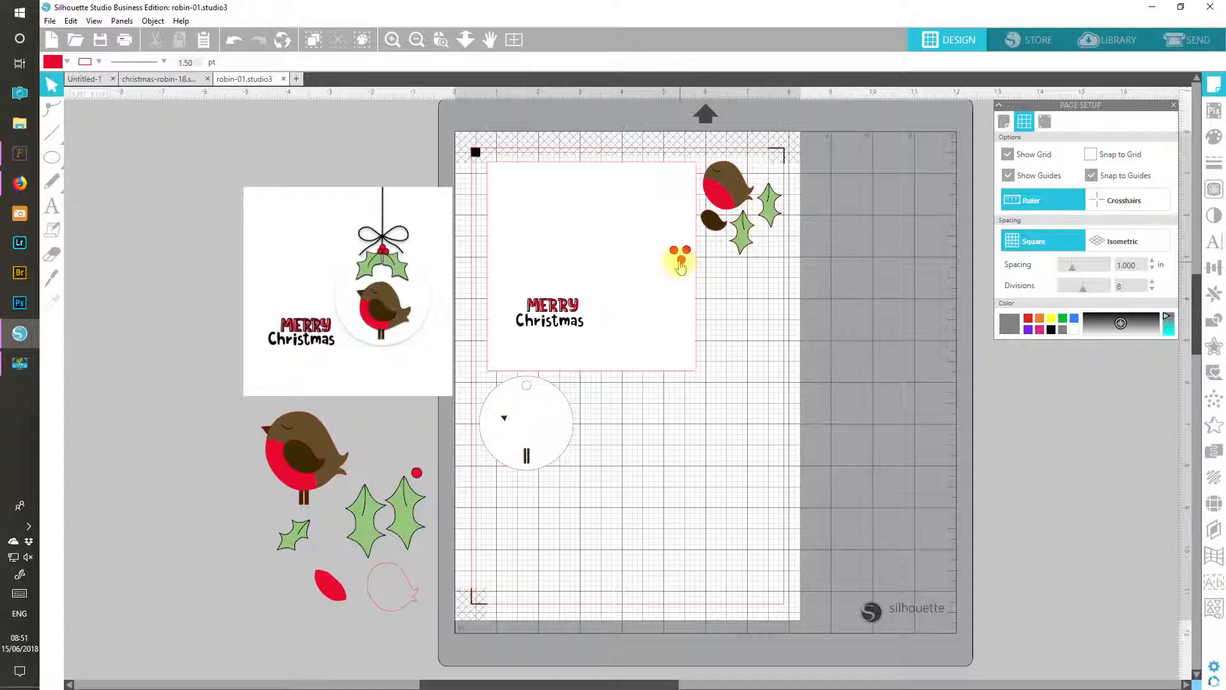
{"action": "left_click_drag", "start_coordinate": [670, 304], "coordinate": [631, 294]}
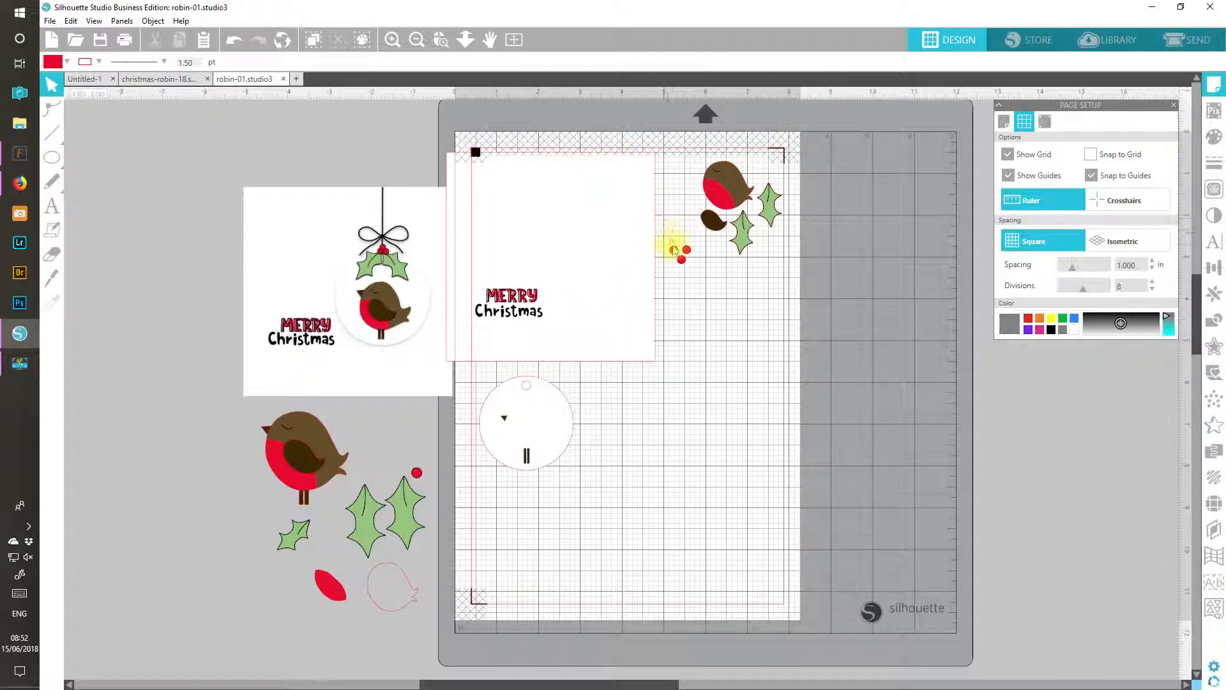
{"action": "left_click_drag", "start_coordinate": [708, 288], "coordinate": [779, 254]}
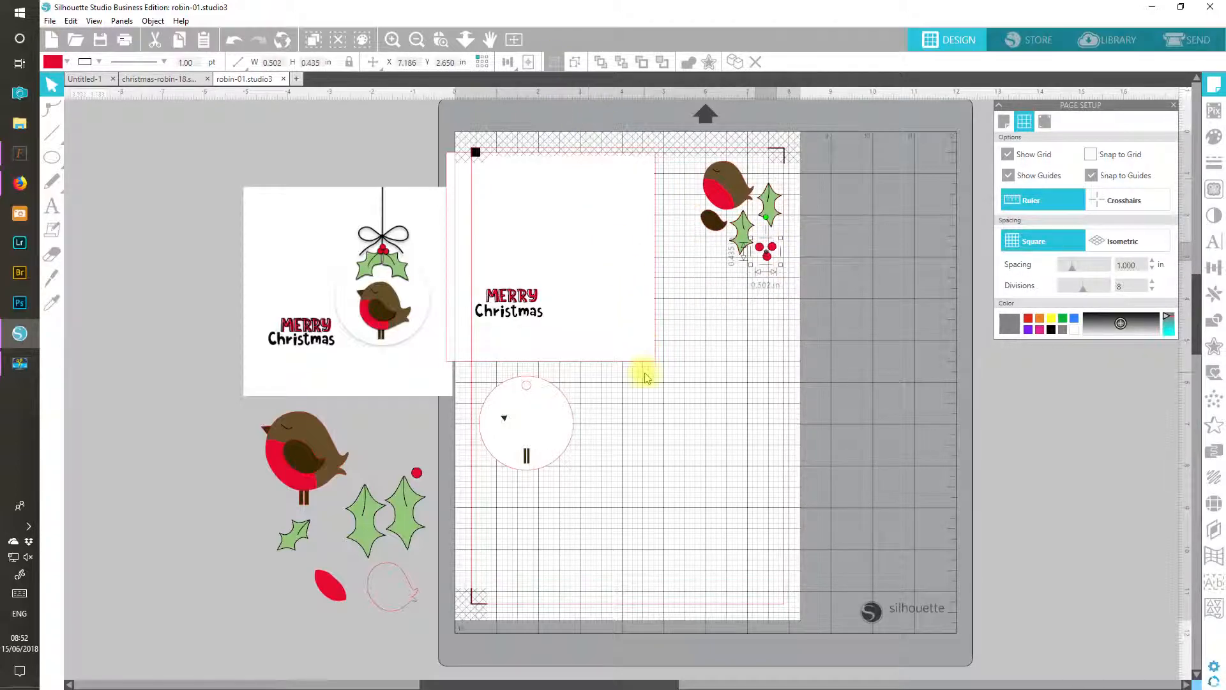
Step: Duplicate the Merry Christmas card and place the copy directly beneath the original, moving the white circle out of the way
{"action": "left_click_drag", "start_coordinate": [585, 271], "coordinate": [660, 484]}
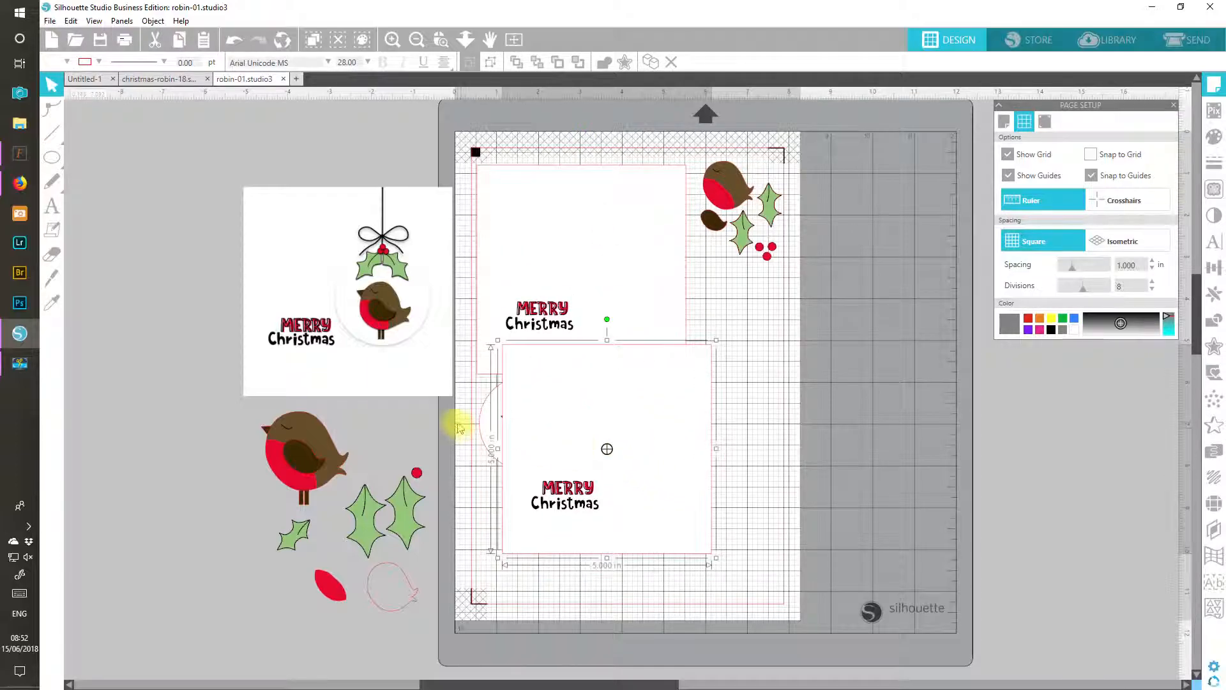
{"action": "left_click_drag", "start_coordinate": [485, 419], "coordinate": [789, 382]}
{"action": "left_click_drag", "start_coordinate": [645, 436], "coordinate": [621, 471]}
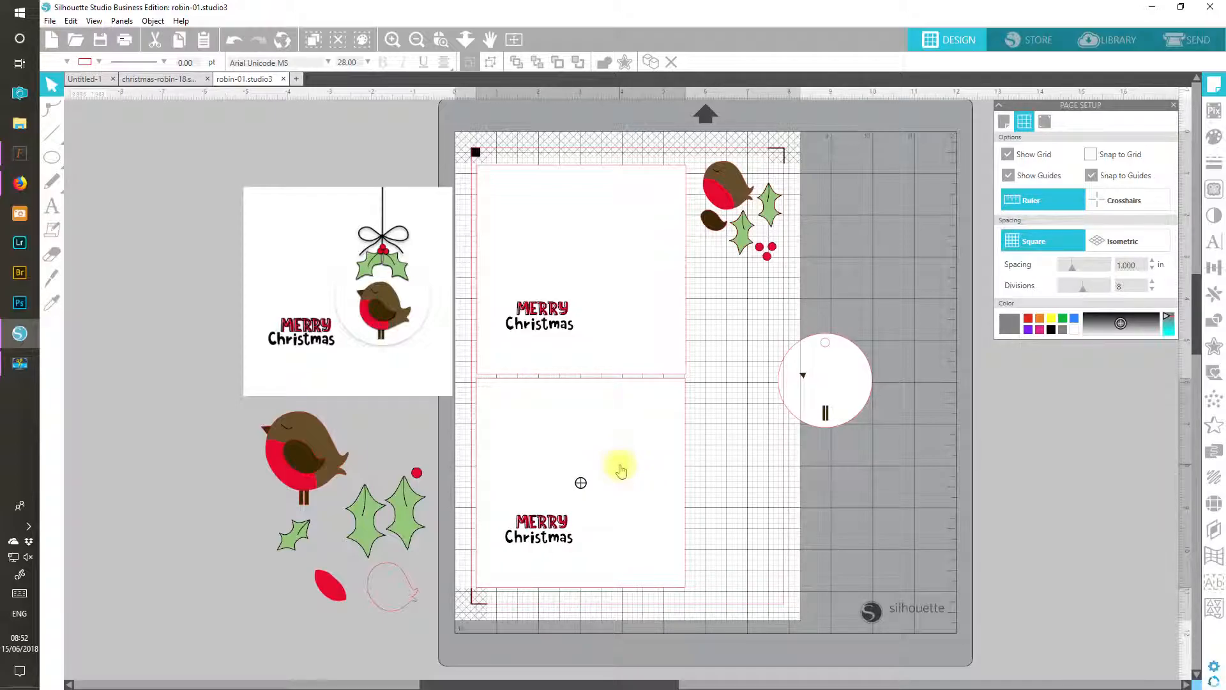
Step: Place the white circle beneath the berries beside the upper card, and nudge both cards slightly away from the small pieces
{"action": "mouse_move", "coordinate": [842, 382]}
{"action": "left_mouse_down"}
{"action": "mouse_move", "coordinate": [748, 336]}
{"action": "mouse_move", "coordinate": [755, 322]}
{"action": "left_mouse_up"}
{"action": "left_click_drag", "start_coordinate": [528, 274], "coordinate": [535, 279]}
{"action": "left_click", "coordinate": [542, 437]}
{"action": "left_click_drag", "start_coordinate": [542, 437], "coordinate": [541, 432]}
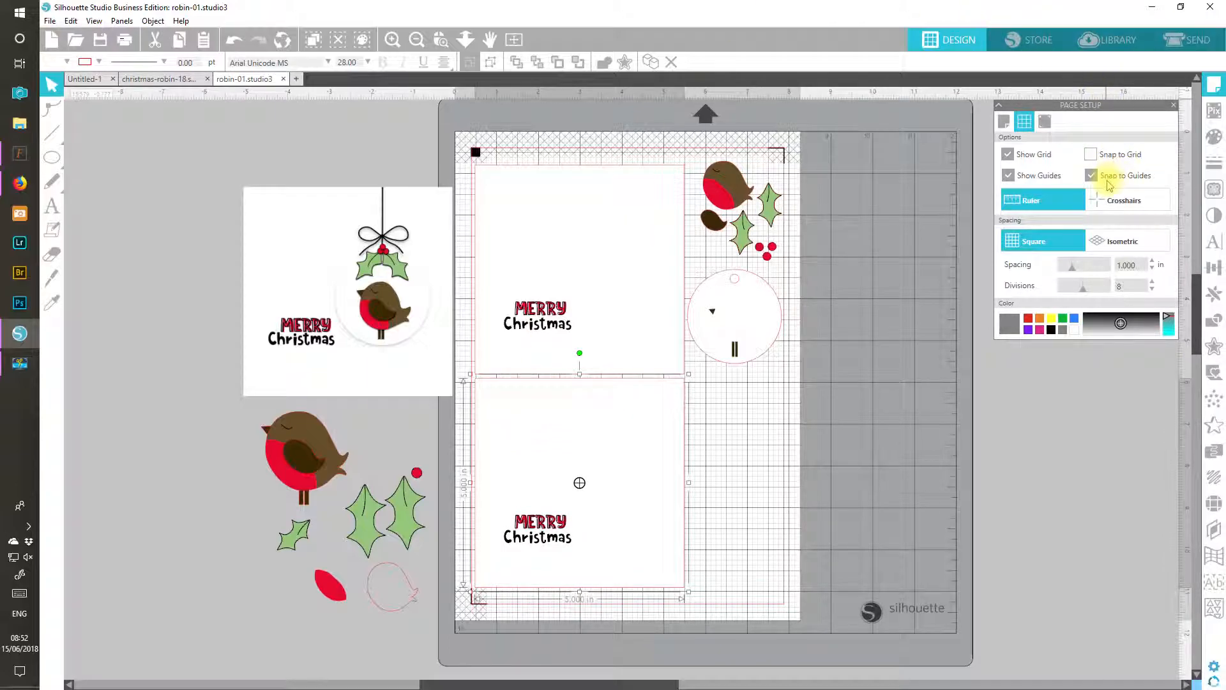
Step: Check the registration mark style, dimensions and inset settings
{"action": "left_click", "coordinate": [1045, 122]}
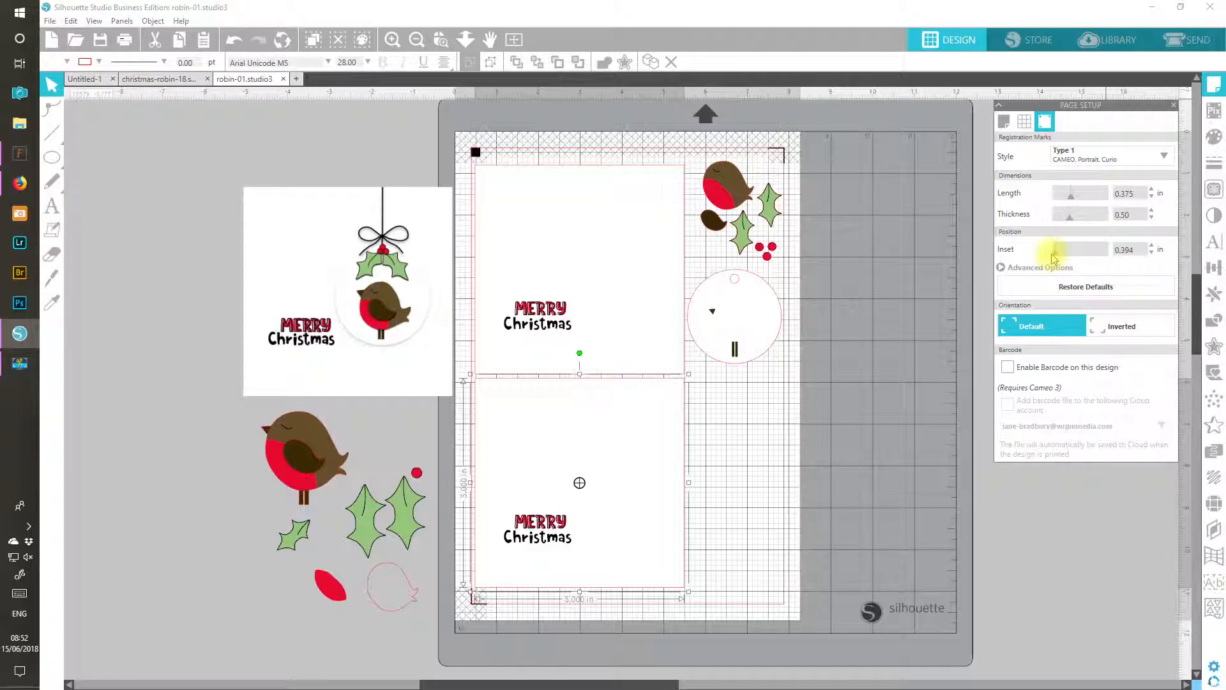
{"action": "left_click", "coordinate": [944, 249]}
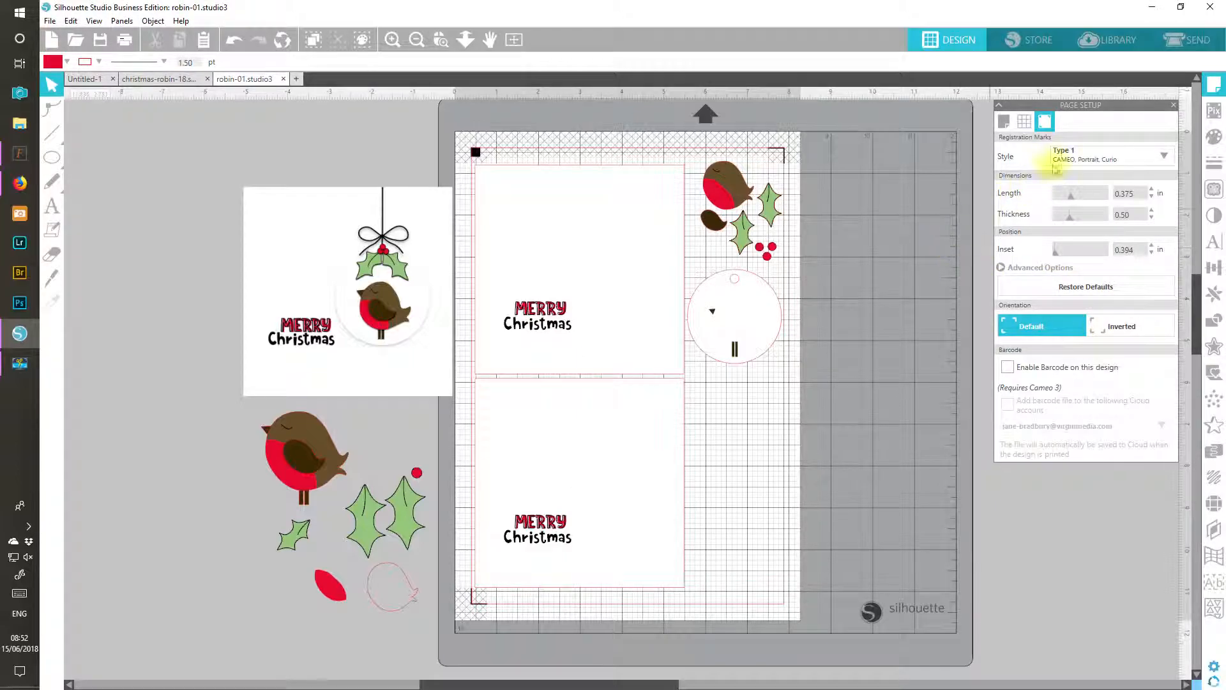
{"action": "left_click", "coordinate": [1024, 121]}
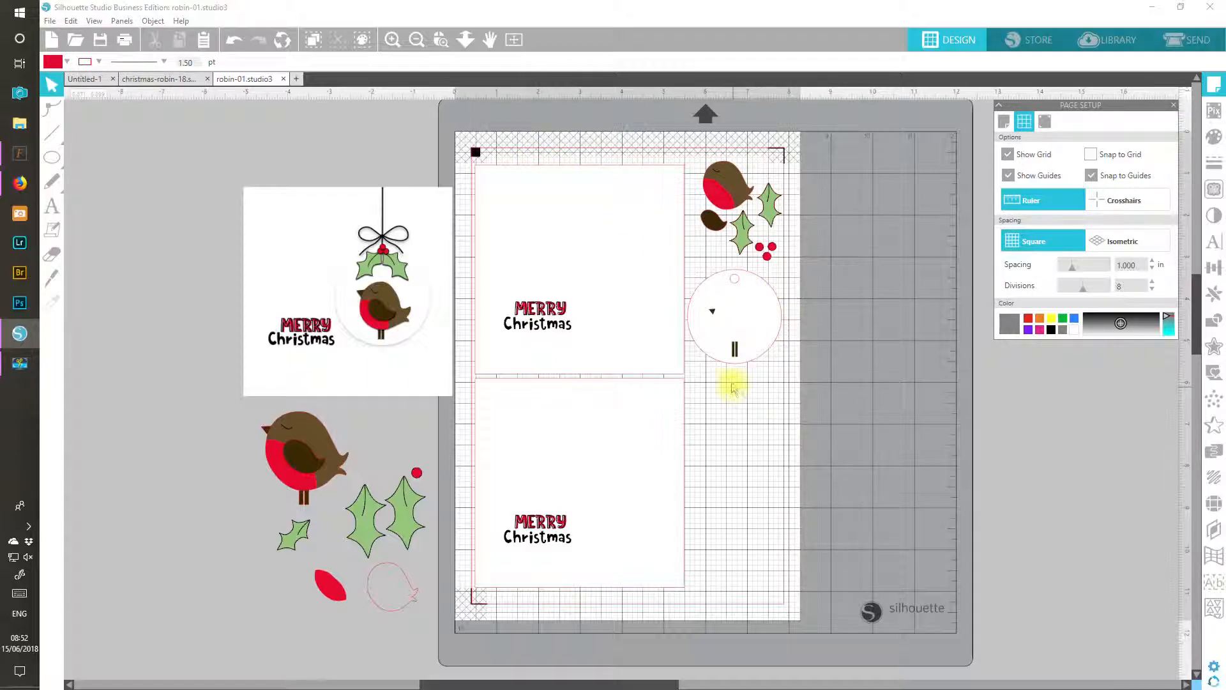
Step: Nudge the circle closer to the berries, and duplicate the whole set of small pieces beside the lower card
{"action": "left_click", "coordinate": [752, 323]}
{"action": "left_click_drag", "start_coordinate": [753, 323], "coordinate": [754, 316]}
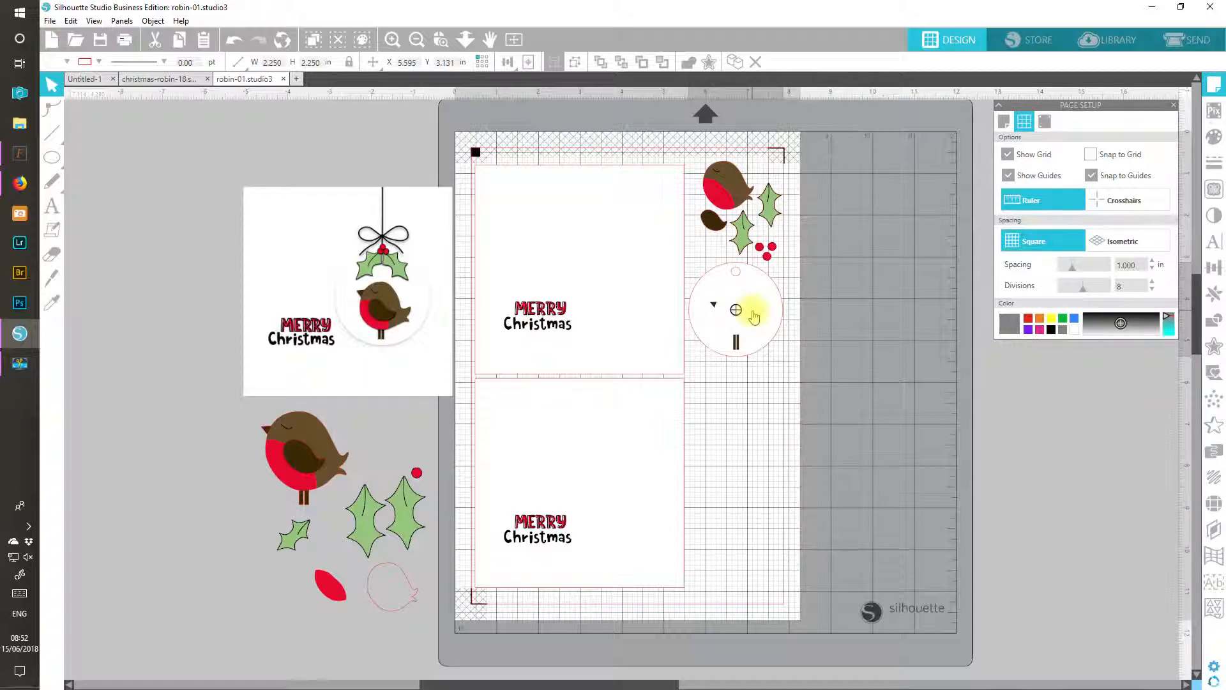
{"action": "left_click", "coordinate": [884, 334]}
{"action": "left_click_drag", "start_coordinate": [917, 434], "coordinate": [723, 175]}
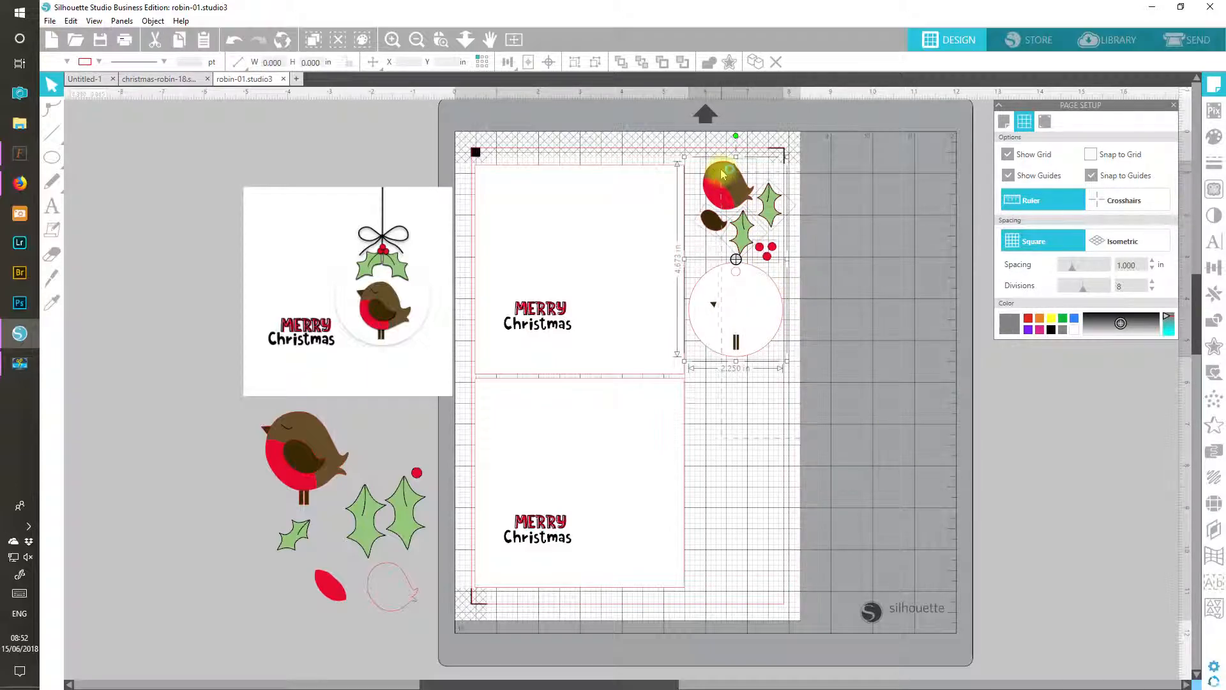
{"action": "left_click", "coordinate": [755, 63]}
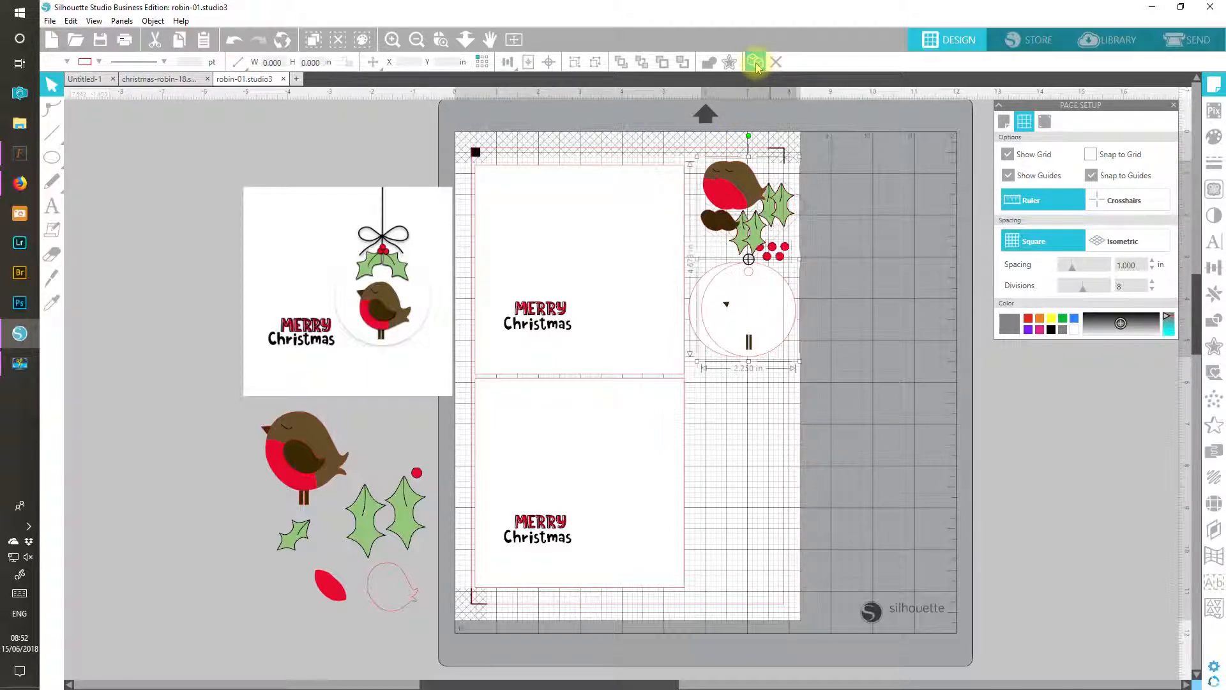
{"action": "left_click_drag", "start_coordinate": [725, 192], "coordinate": [738, 412]}
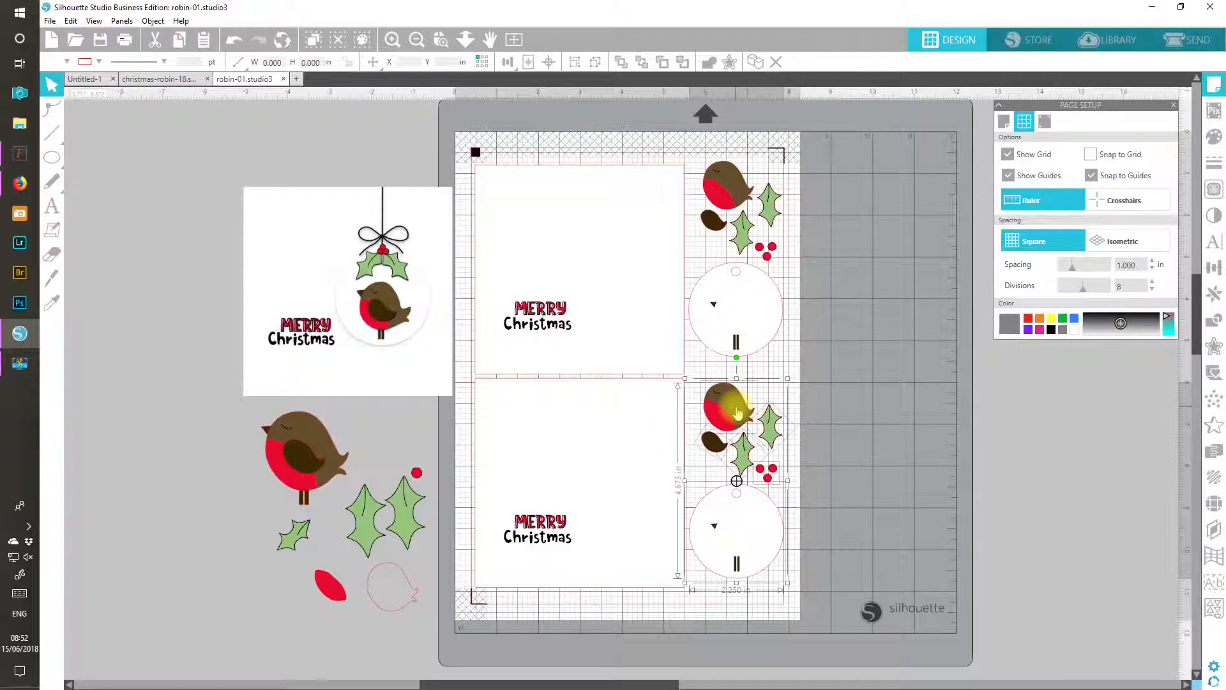